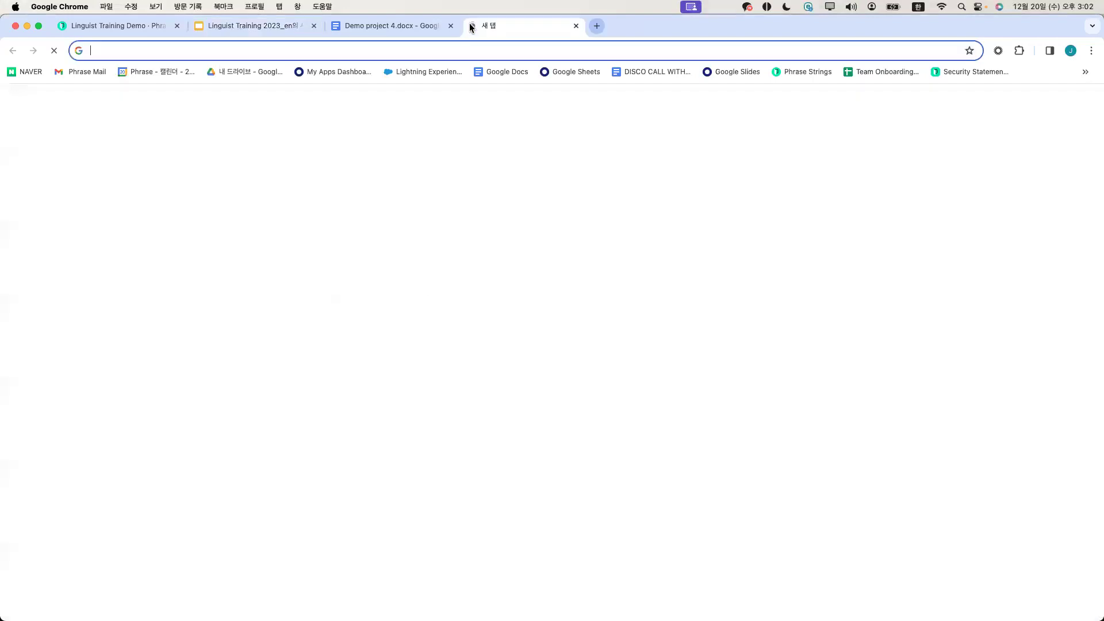
Fix the mistyped Korean input, load phrase.com, and open its Contact Us page
{"action": "type", "text": "ㅔㅗ"}
{"action": "key", "text": "BackSpace"}
{"action": "key", "text": "BackSpace"}
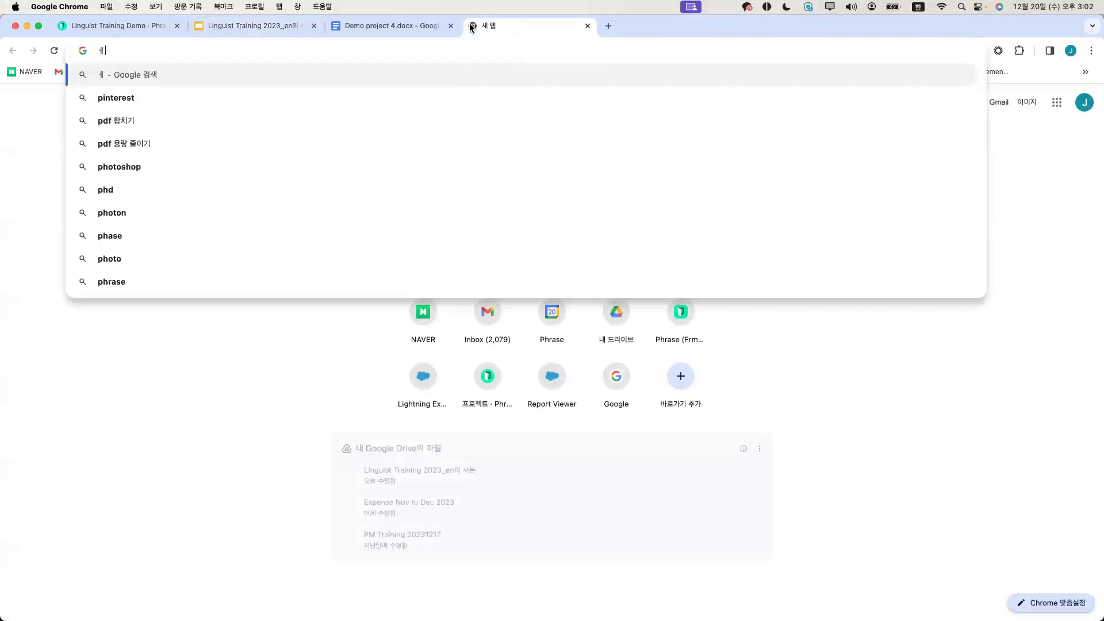
{"action": "key", "text": "Caps_Lock"}
{"action": "type", "text": "phrase.com"}
{"action": "key", "text": "Return"}
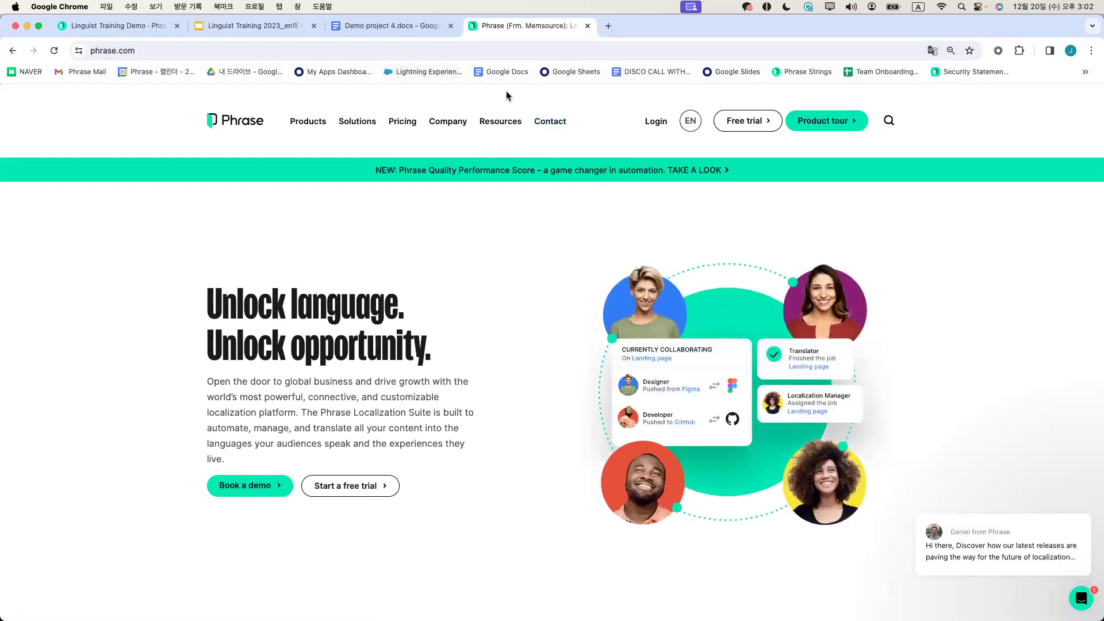
{"action": "left_click", "coordinate": [546, 123]}
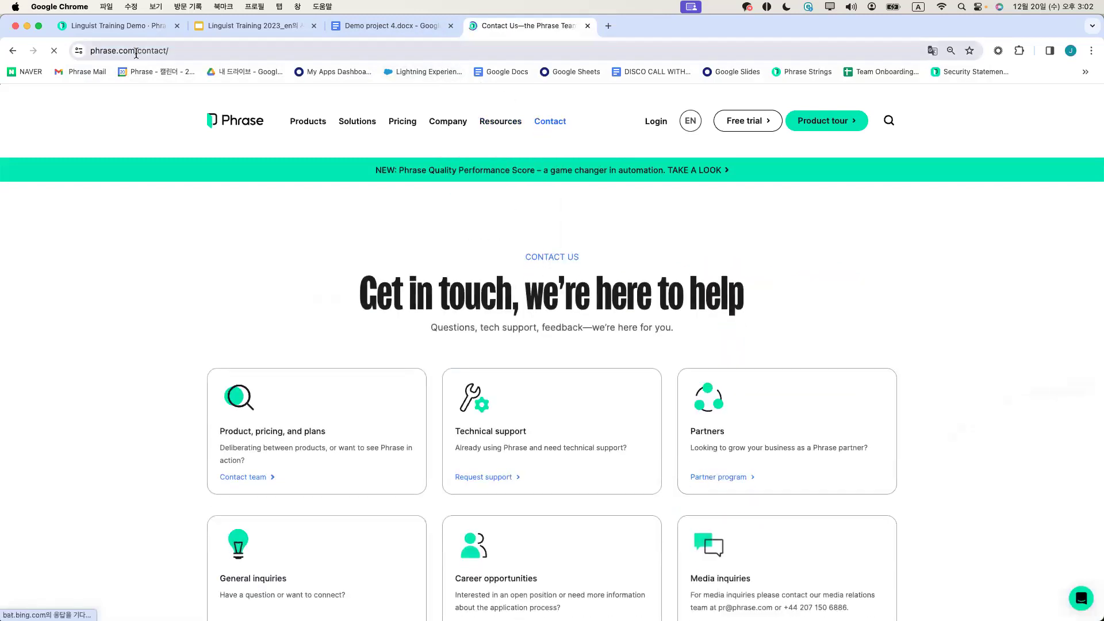
Open the Help Center from Resources and enter the Phrase TMS help category
{"action": "mouse_move", "coordinate": [498, 123]}
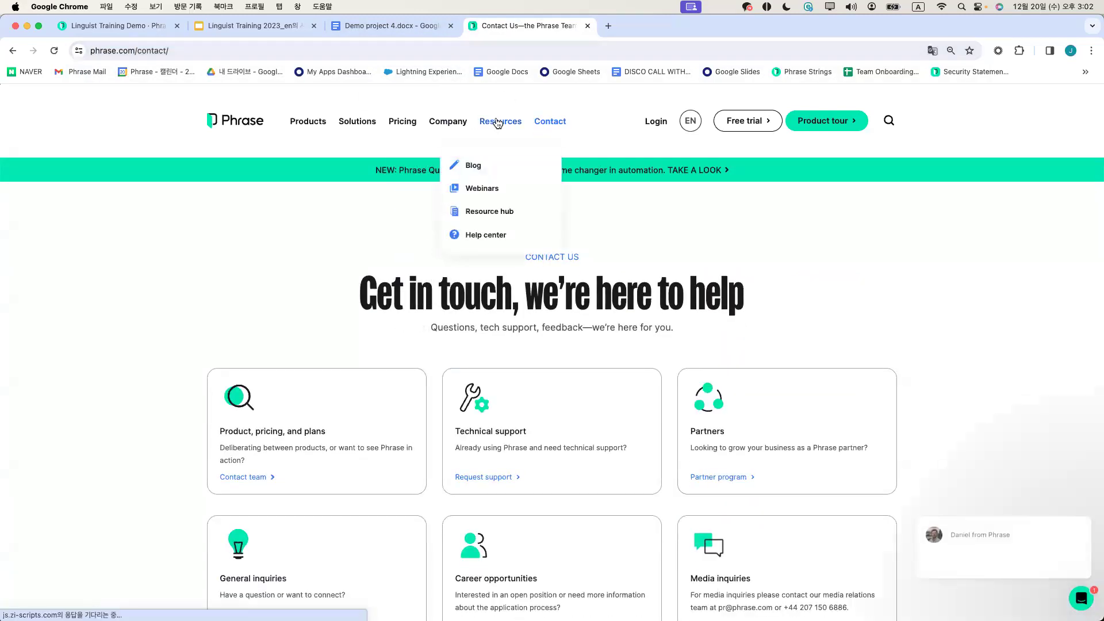
{"action": "left_click", "coordinate": [478, 237]}
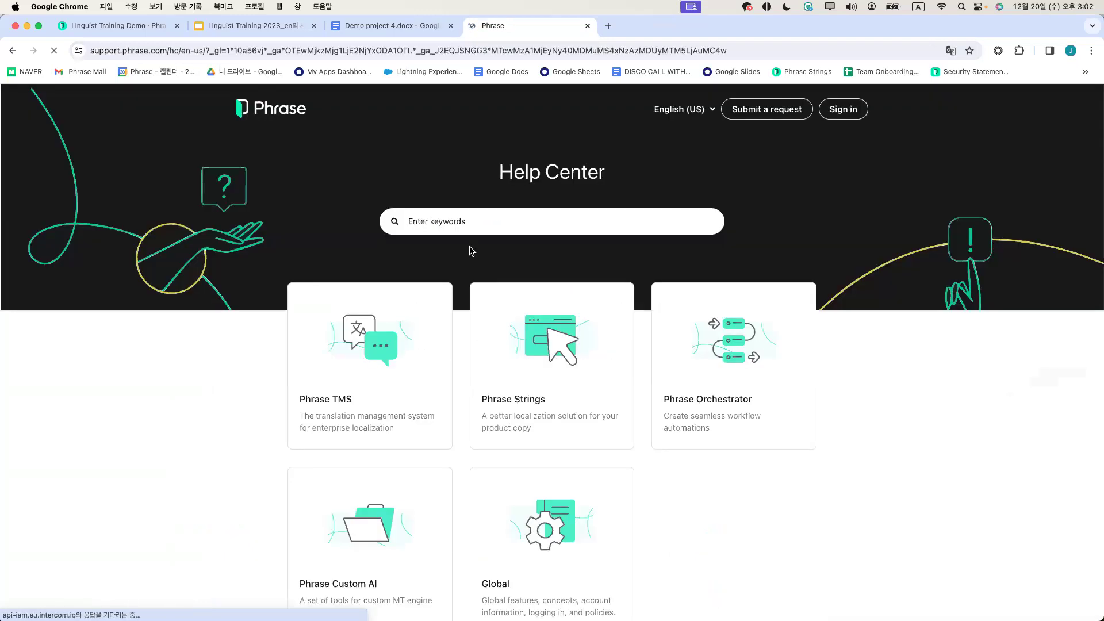
{"action": "scroll", "coordinate": [474, 248], "scroll_direction": "down", "scroll_amount": 1}
{"action": "scroll", "coordinate": [475, 252], "scroll_direction": "down", "scroll_amount": 1}
{"action": "scroll", "coordinate": [475, 251], "scroll_direction": "up", "scroll_amount": 2}
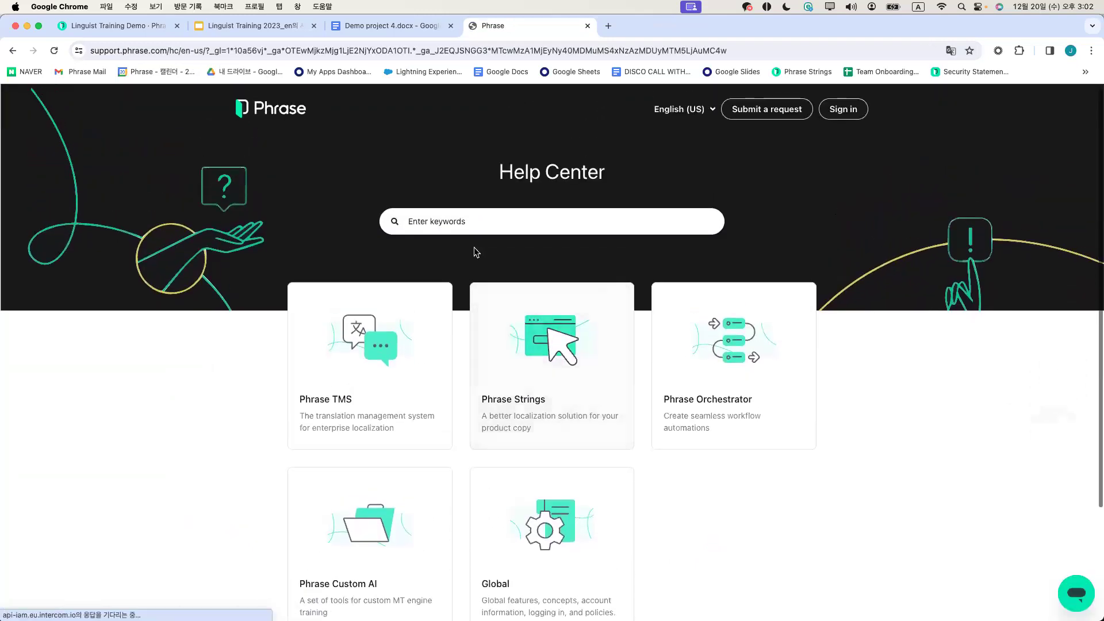
{"action": "scroll", "coordinate": [475, 252], "scroll_direction": "down", "scroll_amount": 1}
{"action": "scroll", "coordinate": [456, 255], "scroll_direction": "down", "scroll_amount": 1}
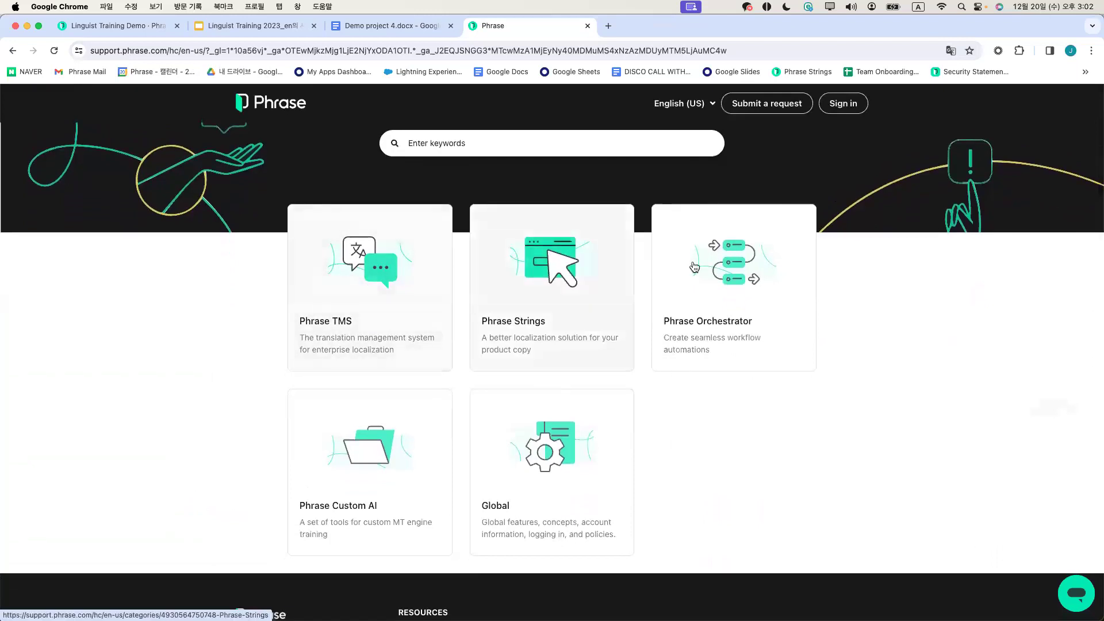
{"action": "left_click", "coordinate": [350, 273]}
Search the help articles for "translation memory" and scroll through the results
{"action": "scroll", "coordinate": [340, 276], "scroll_direction": "down", "scroll_amount": 3}
{"action": "scroll", "coordinate": [577, 365], "scroll_direction": "up", "scroll_amount": 3}
{"action": "left_click", "coordinate": [447, 163]}
{"action": "type", "text": "ra"}
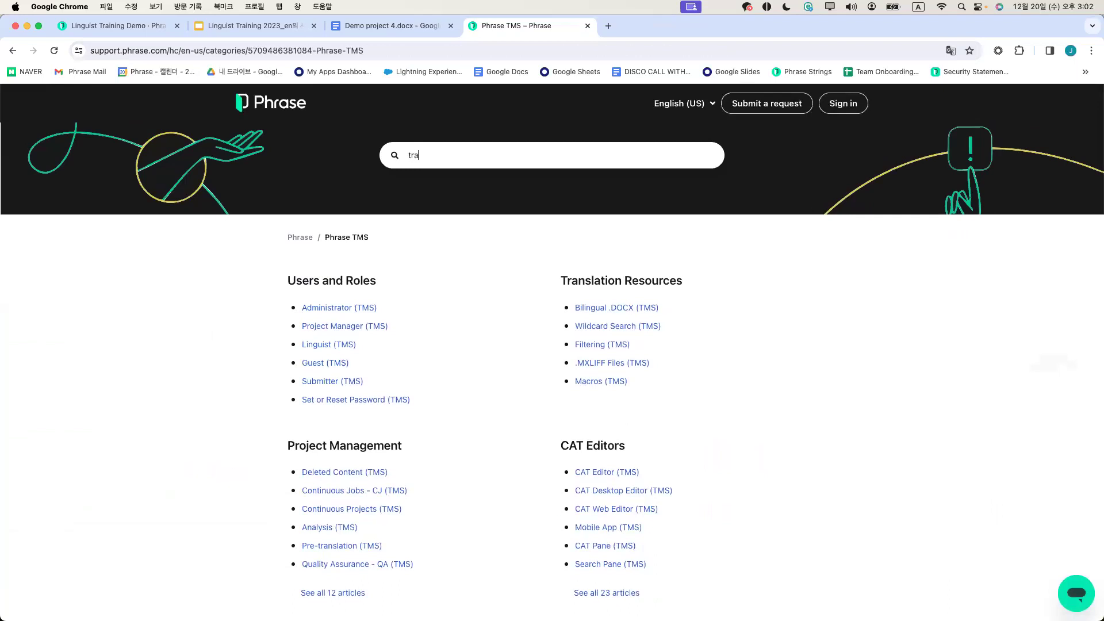
{"action": "type", "text": "ranslation mem"}
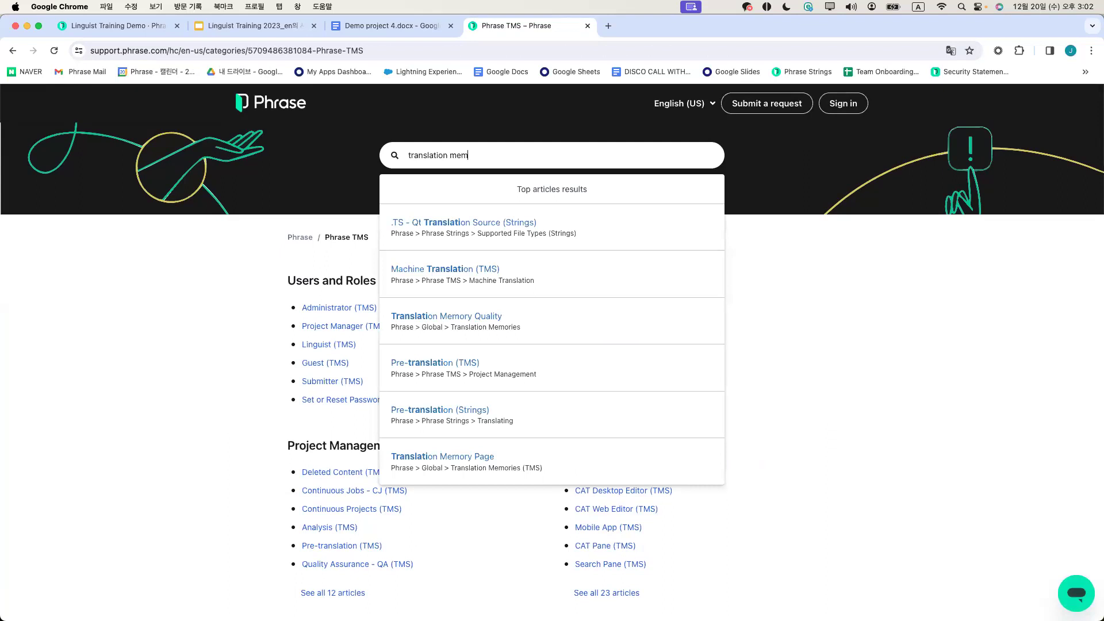
{"action": "type", "text": "ory"}
{"action": "key", "text": "Return"}
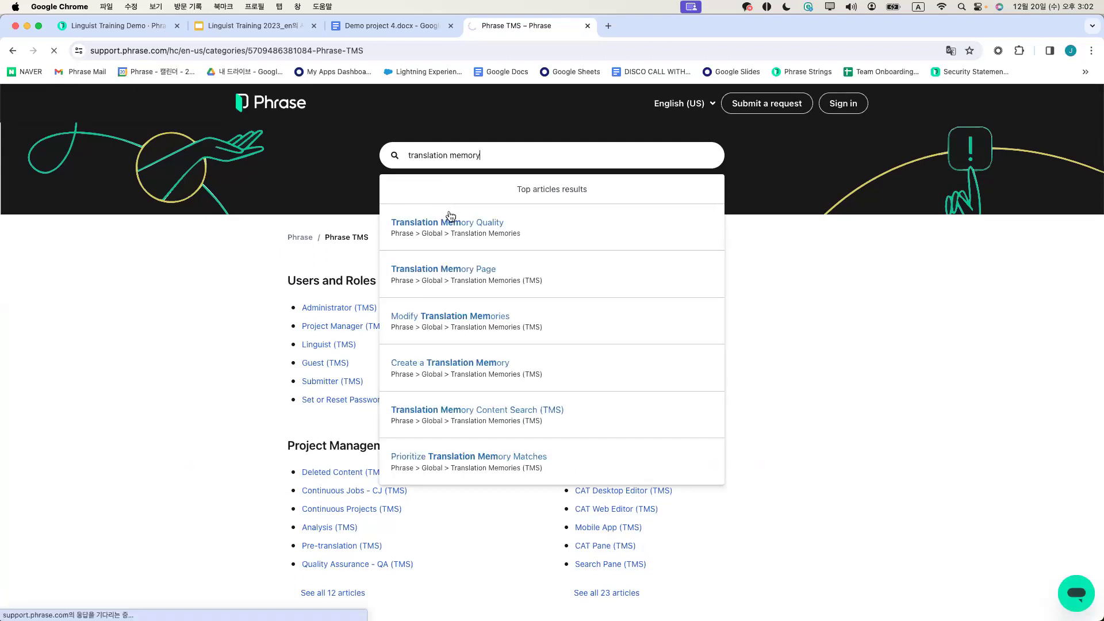
{"action": "scroll", "coordinate": [545, 354], "scroll_direction": "down", "scroll_amount": 2}
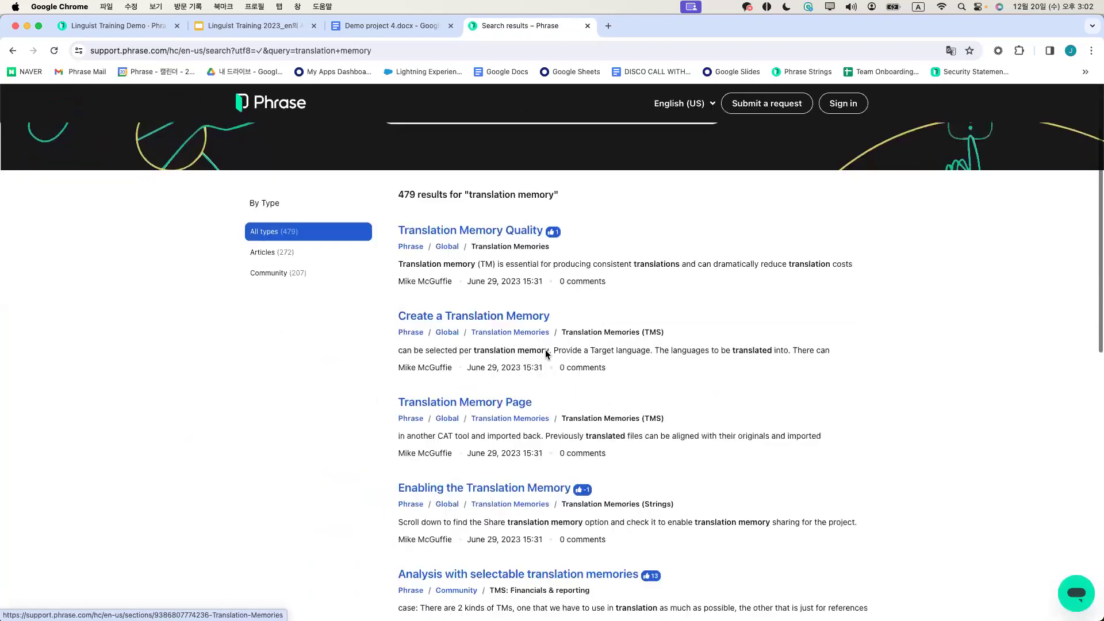
Switch the help site language to 한국어 and scroll through the Korean results
{"action": "scroll", "coordinate": [543, 353], "scroll_direction": "up", "scroll_amount": 3}
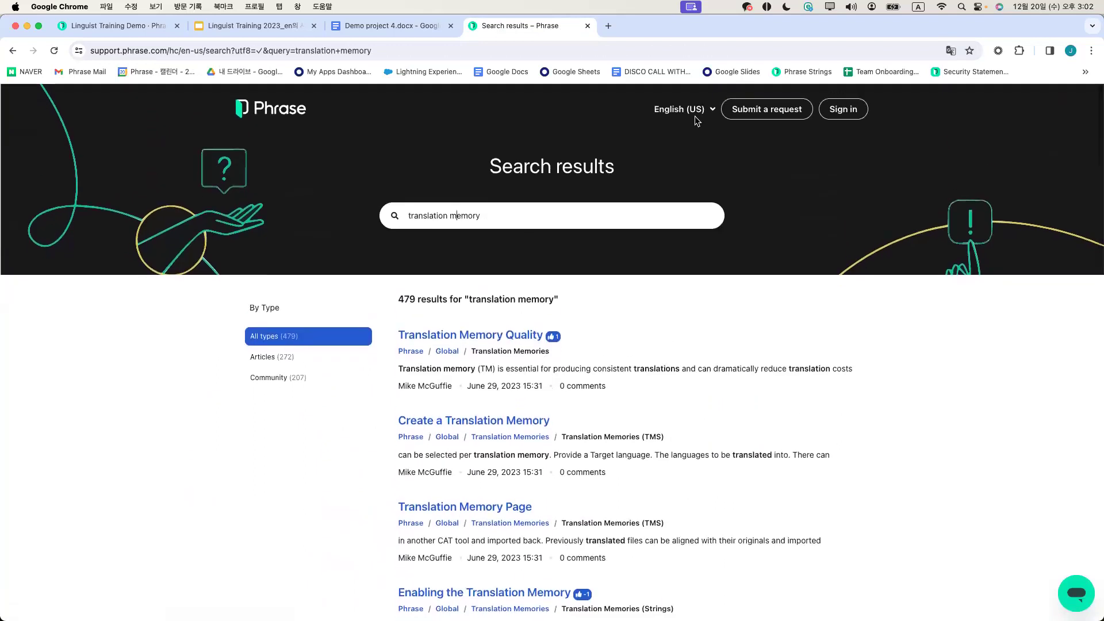
{"action": "left_click", "coordinate": [708, 118]}
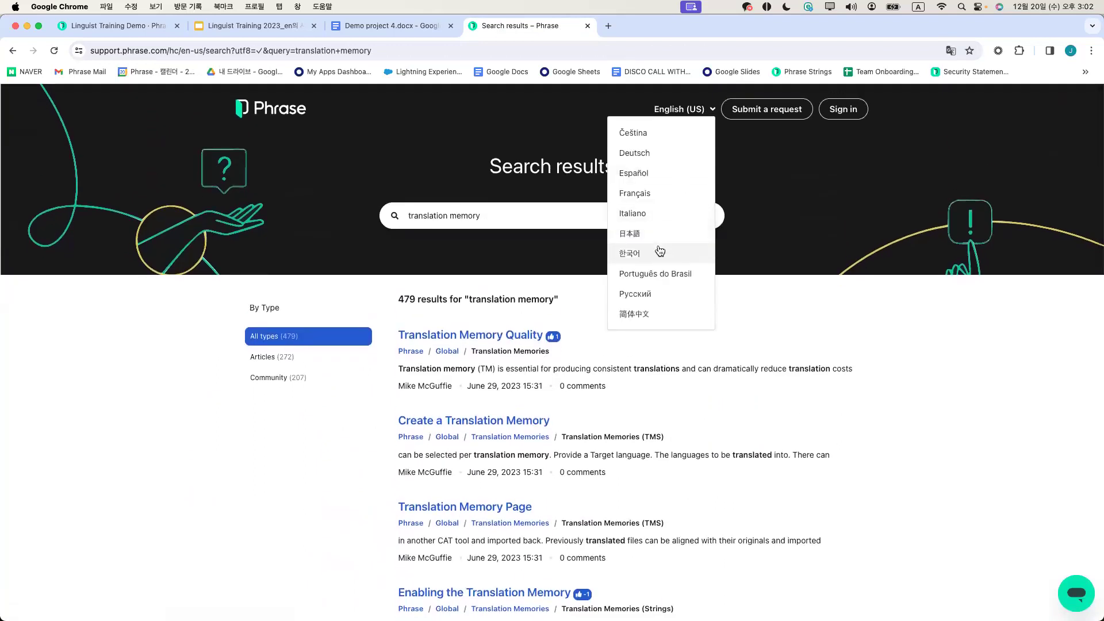
{"action": "left_click", "coordinate": [690, 249]}
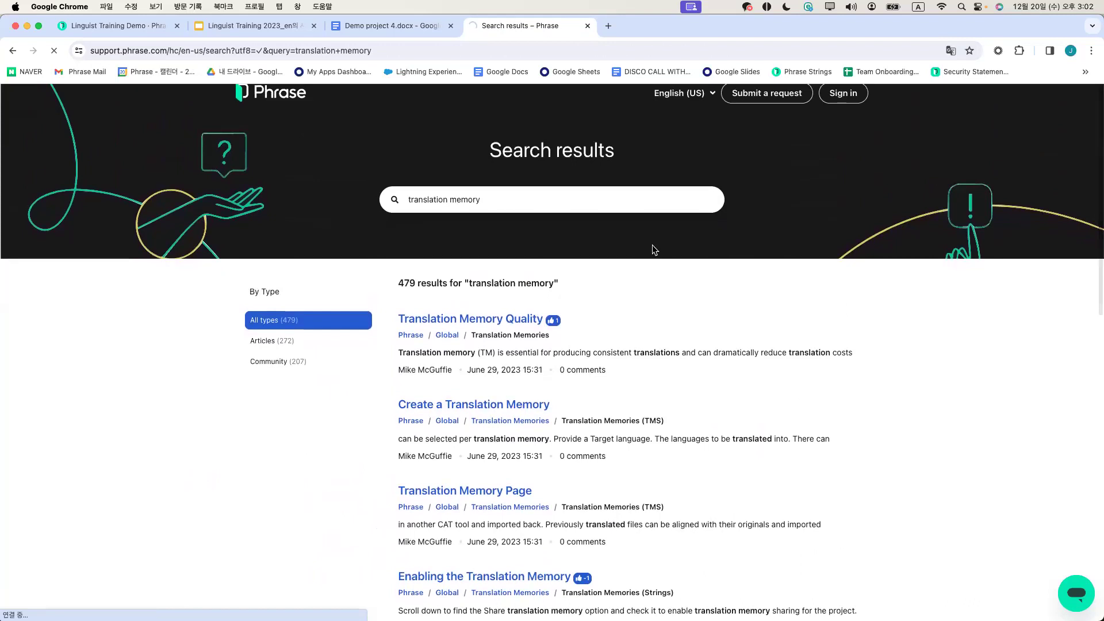
{"action": "scroll", "coordinate": [652, 247], "scroll_direction": "down", "scroll_amount": 3}
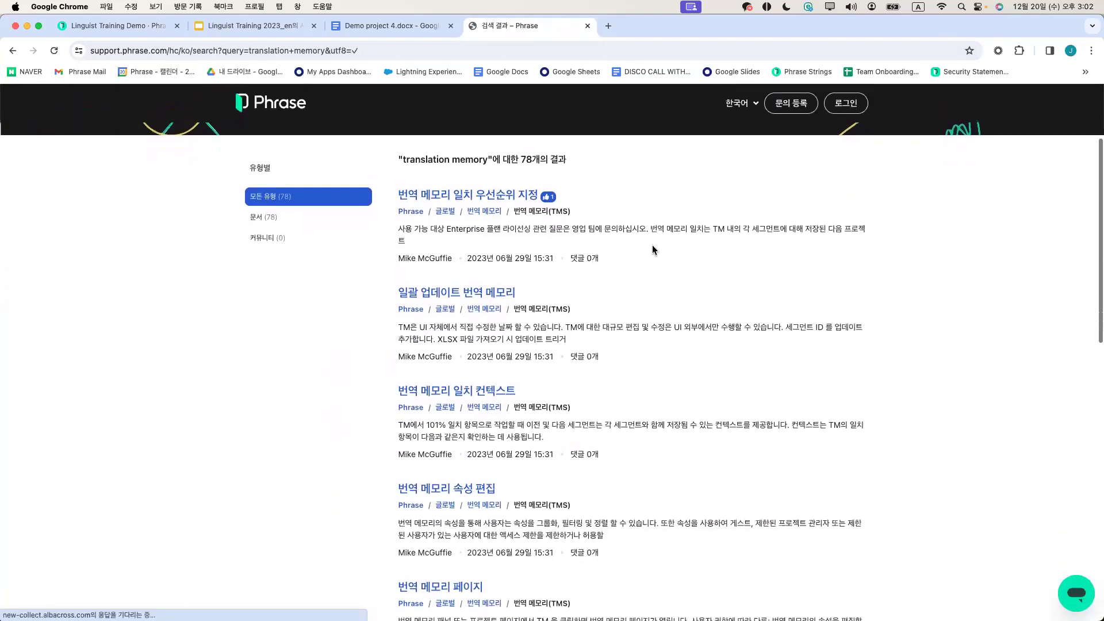
{"action": "scroll", "coordinate": [652, 245], "scroll_direction": "up", "scroll_amount": 3}
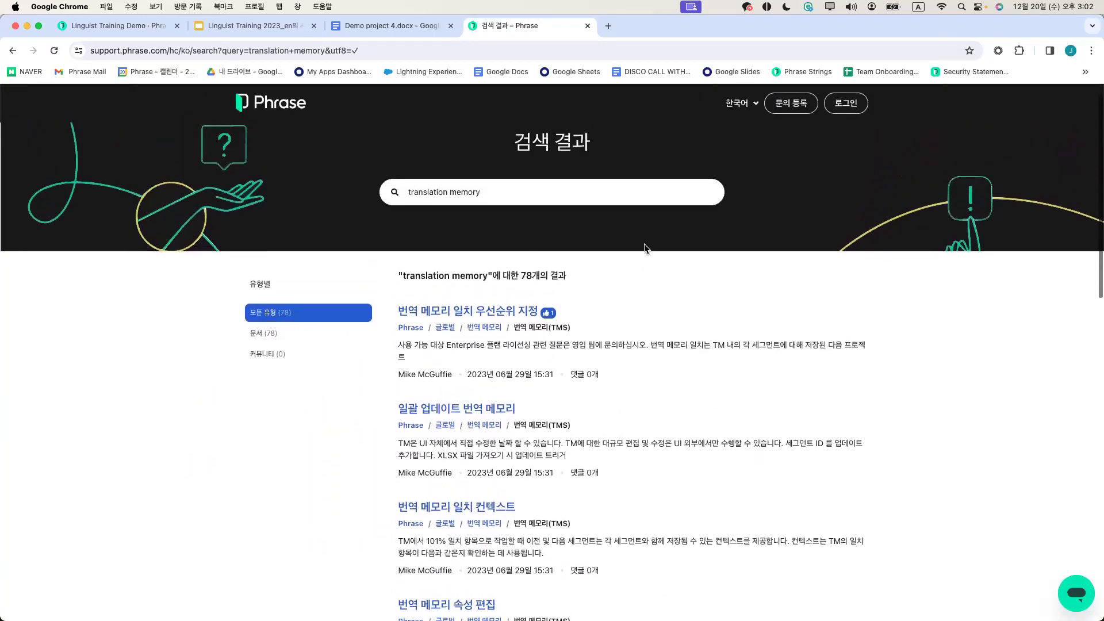
{"action": "scroll", "coordinate": [610, 269], "scroll_direction": "down", "scroll_amount": 2}
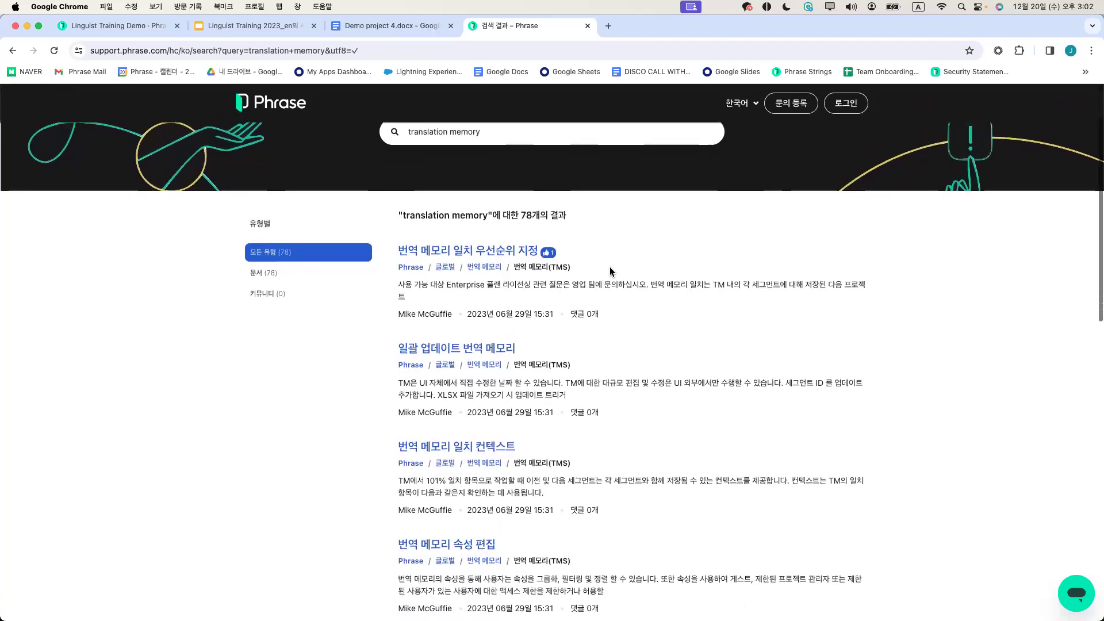
{"action": "scroll", "coordinate": [610, 272], "scroll_direction": "up", "scroll_amount": 2}
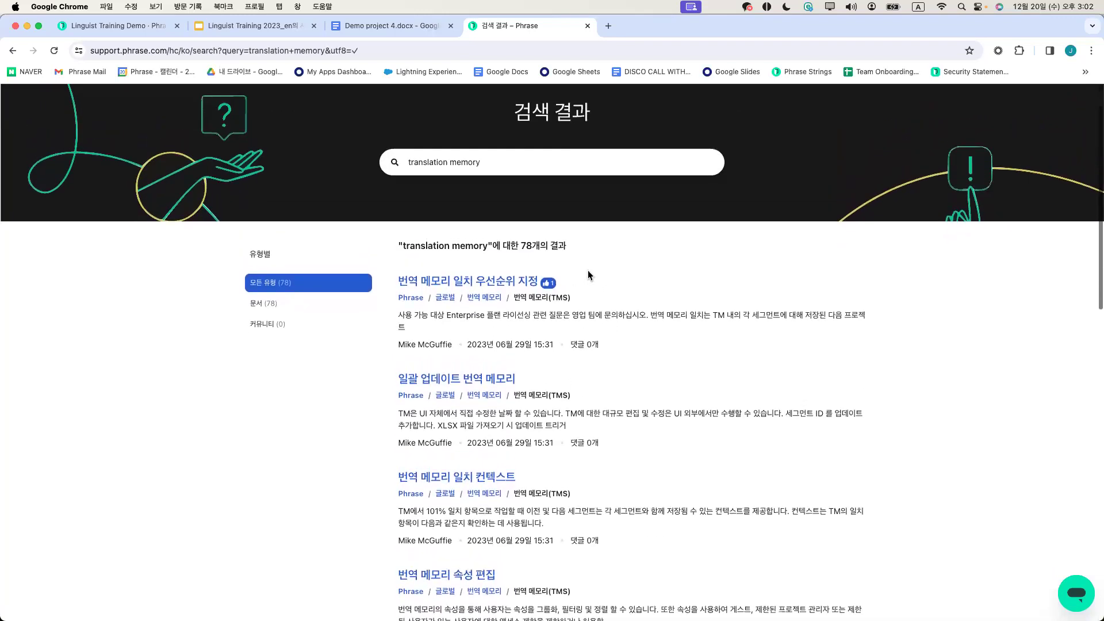
{"action": "scroll", "coordinate": [588, 271], "scroll_direction": "up", "scroll_amount": 2}
Switch the site back to English (US), then return to 한국어
{"action": "left_click", "coordinate": [748, 114]}
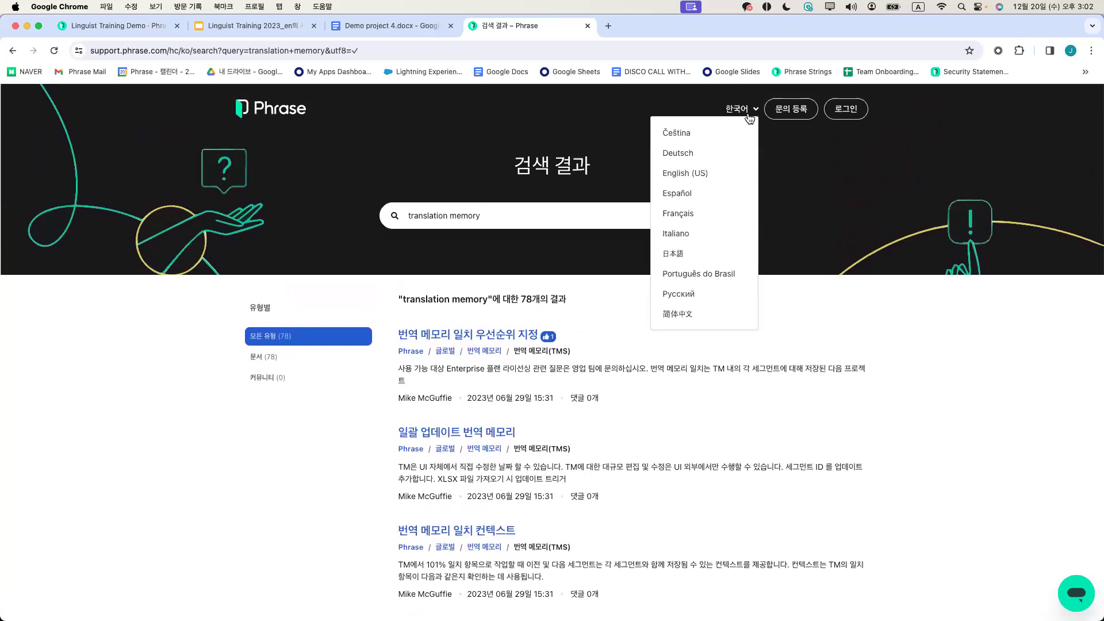
{"action": "left_click", "coordinate": [718, 175]}
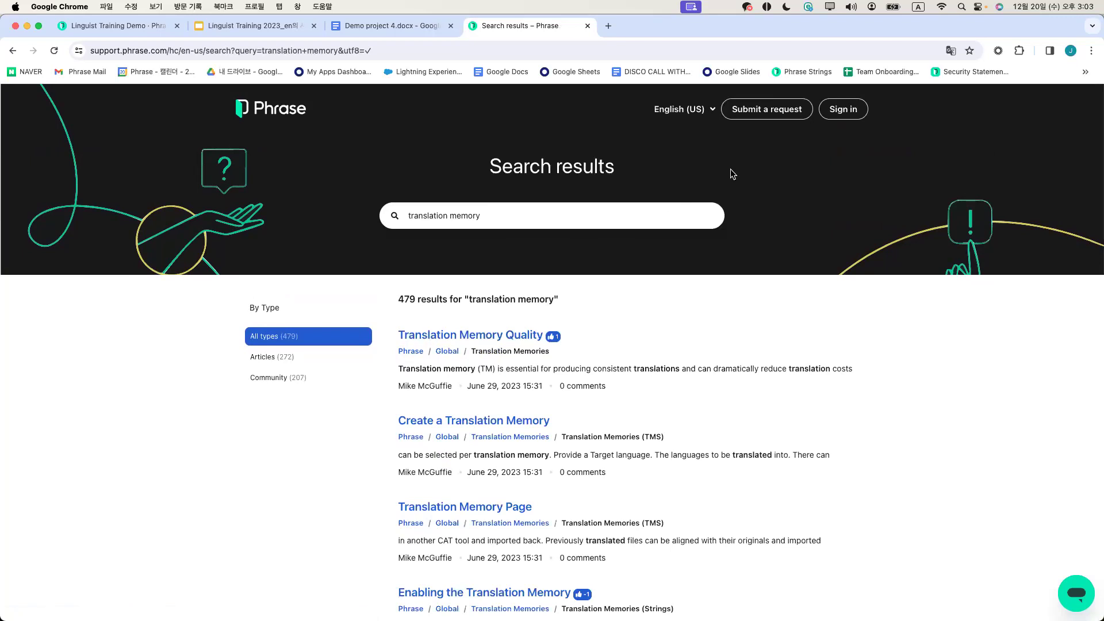
{"action": "left_click", "coordinate": [699, 117]}
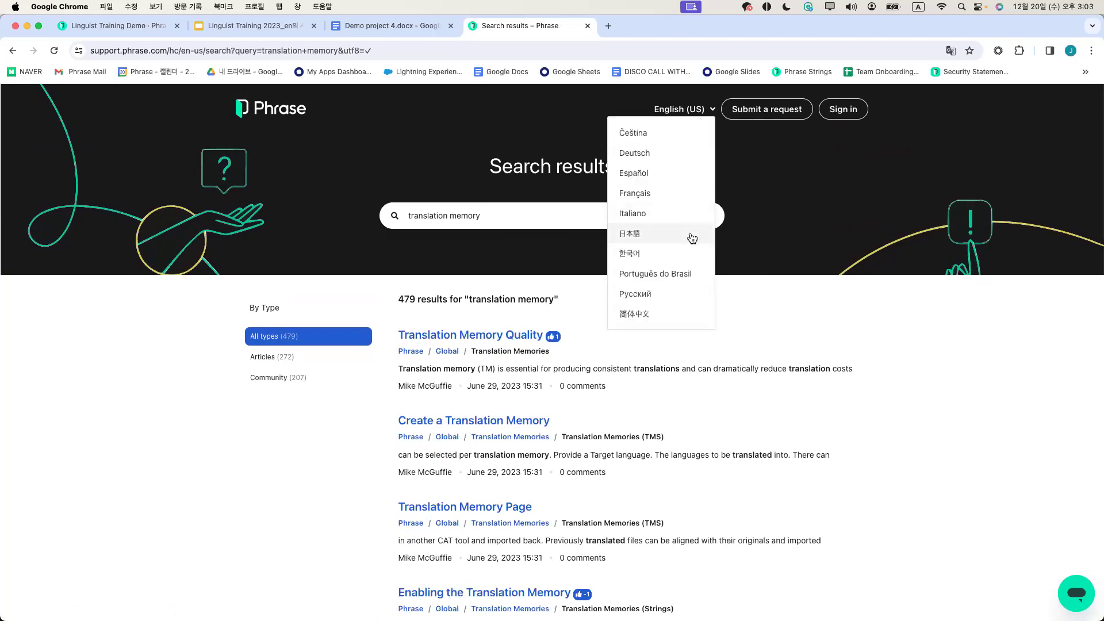
{"action": "left_click", "coordinate": [678, 253]}
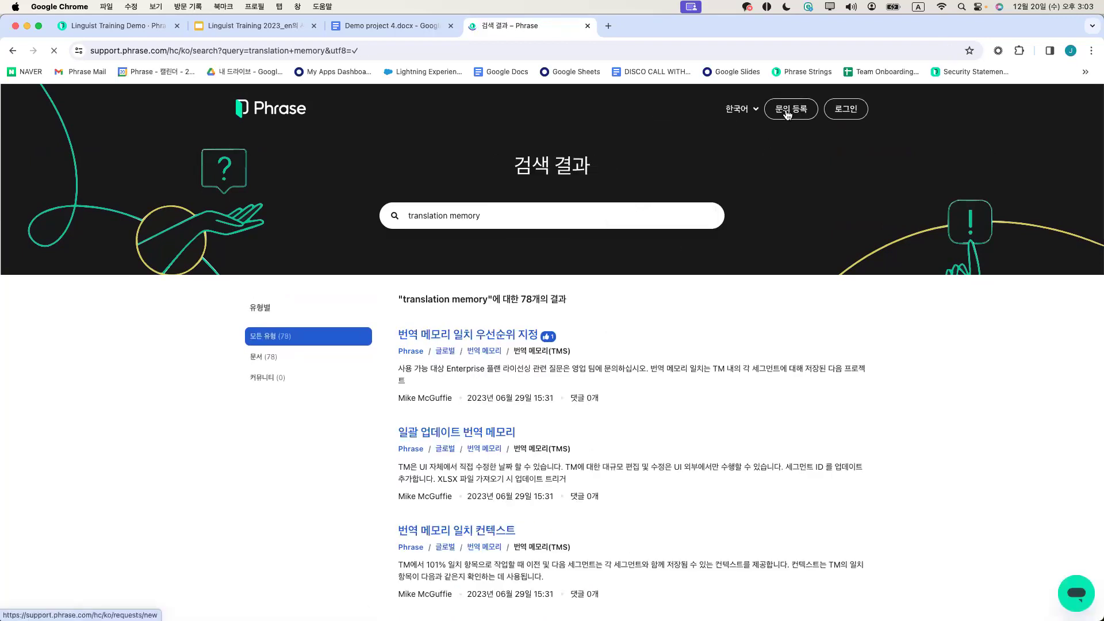
Start a support request without signing in, choosing Phrase TMS as the product
{"action": "left_click", "coordinate": [788, 115]}
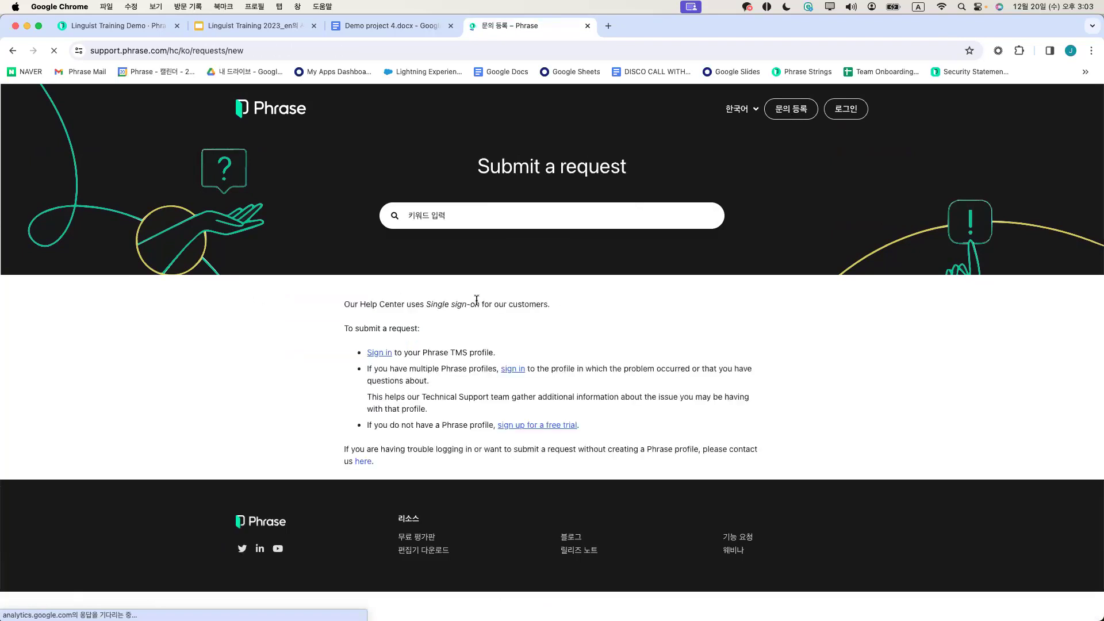
{"action": "left_click", "coordinate": [363, 461]}
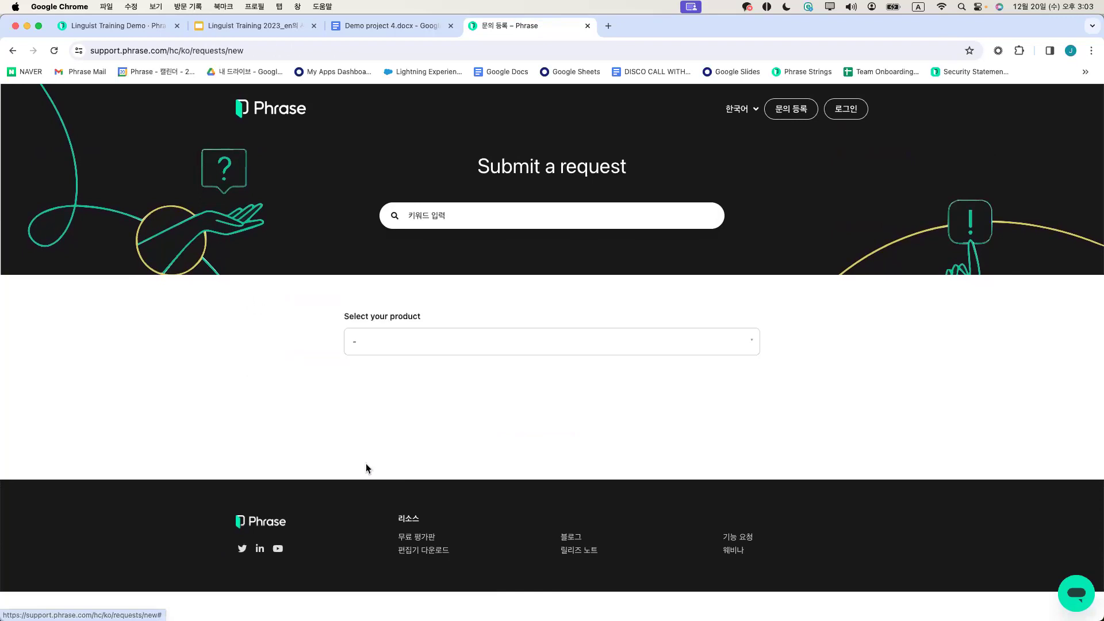
{"action": "left_click", "coordinate": [414, 358]}
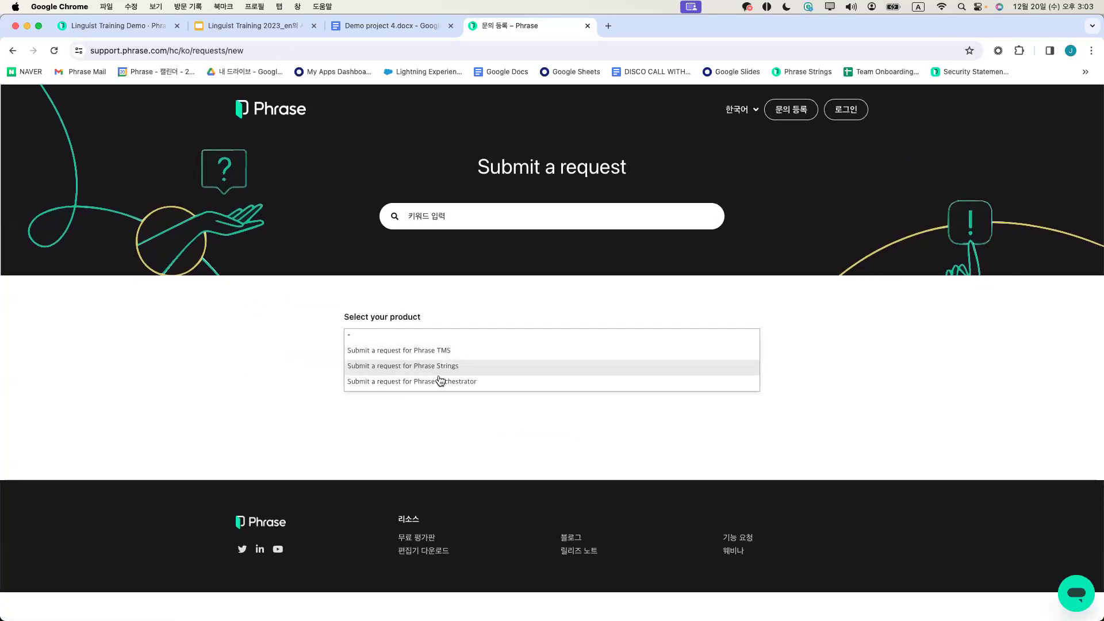
{"action": "left_click", "coordinate": [446, 352]}
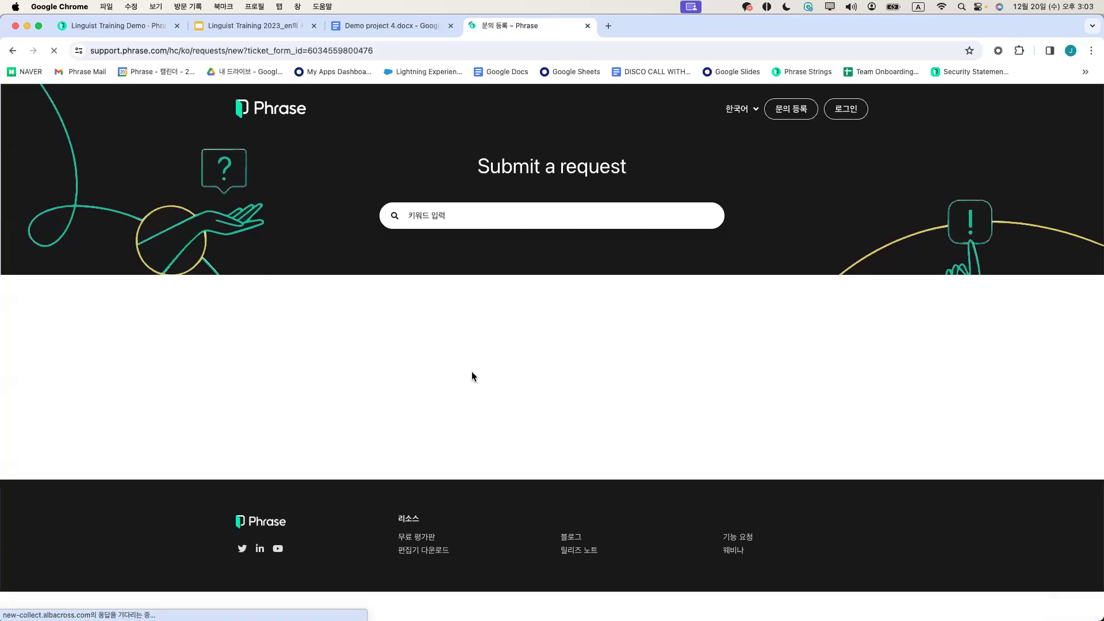
Look over the rest of the support form, then return to the Linguist Training Demo tab
{"action": "scroll", "coordinate": [436, 336], "scroll_direction": "down", "scroll_amount": 4}
{"action": "scroll", "coordinate": [419, 315], "scroll_direction": "down", "scroll_amount": 2}
{"action": "scroll", "coordinate": [423, 345], "scroll_direction": "up", "scroll_amount": 5}
{"action": "scroll", "coordinate": [432, 360], "scroll_direction": "up", "scroll_amount": 2}
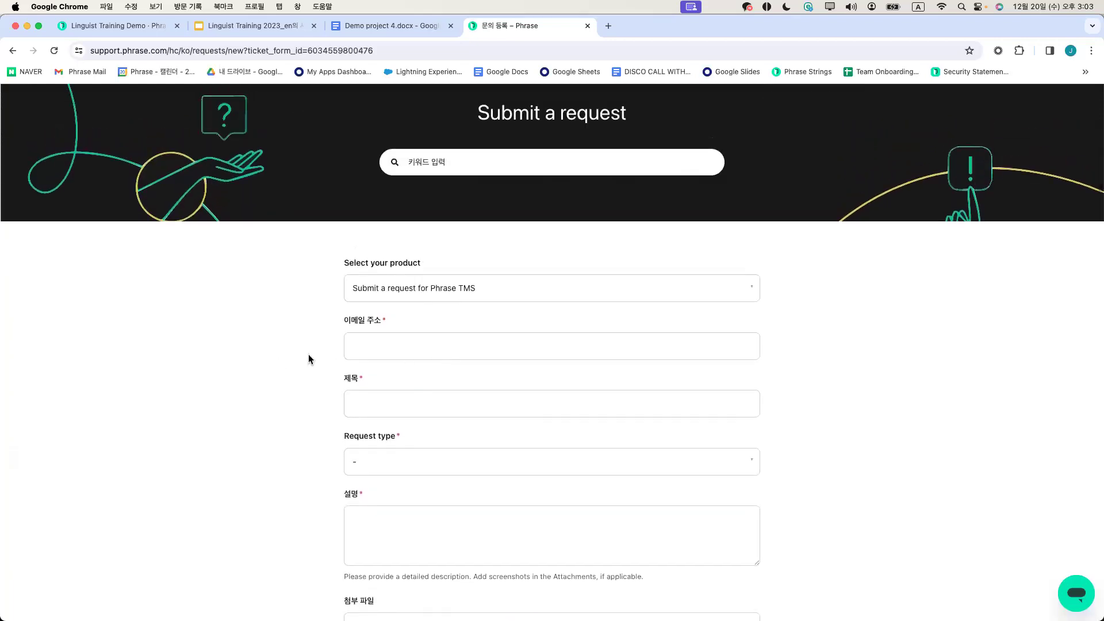
{"action": "scroll", "coordinate": [308, 354], "scroll_direction": "down", "scroll_amount": 5}
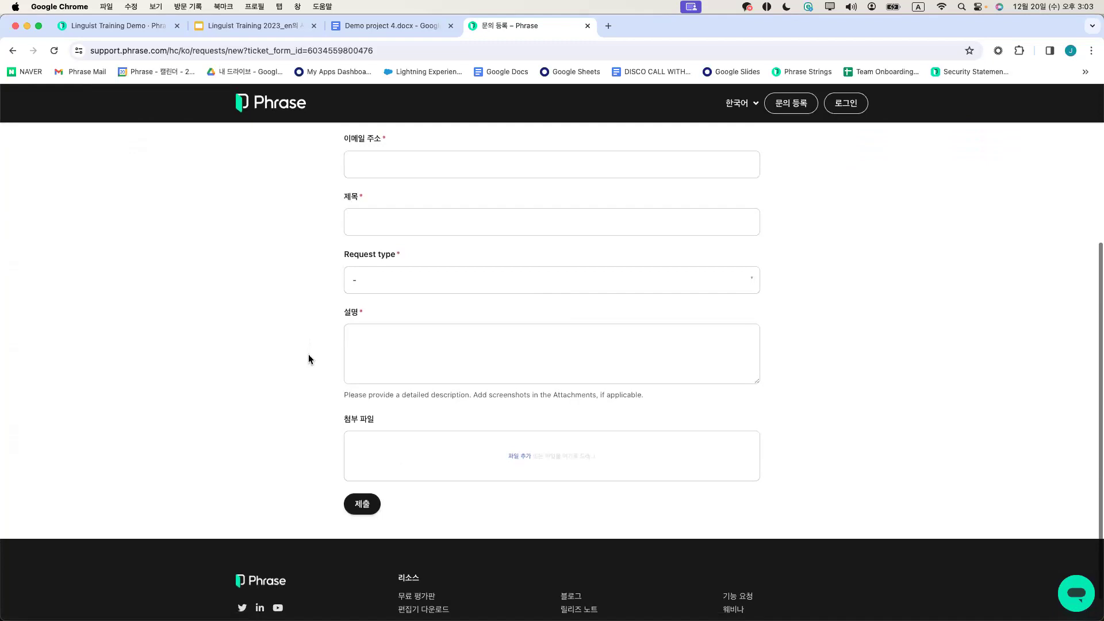
{"action": "scroll", "coordinate": [308, 355], "scroll_direction": "up", "scroll_amount": 2}
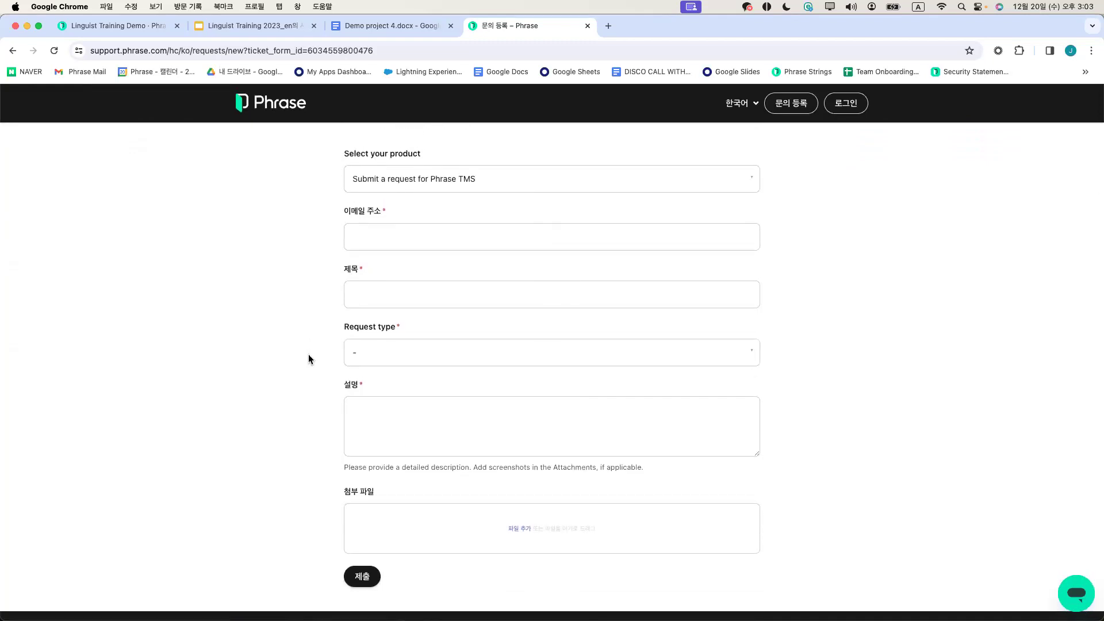
{"action": "scroll", "coordinate": [308, 355], "scroll_direction": "up", "scroll_amount": 3}
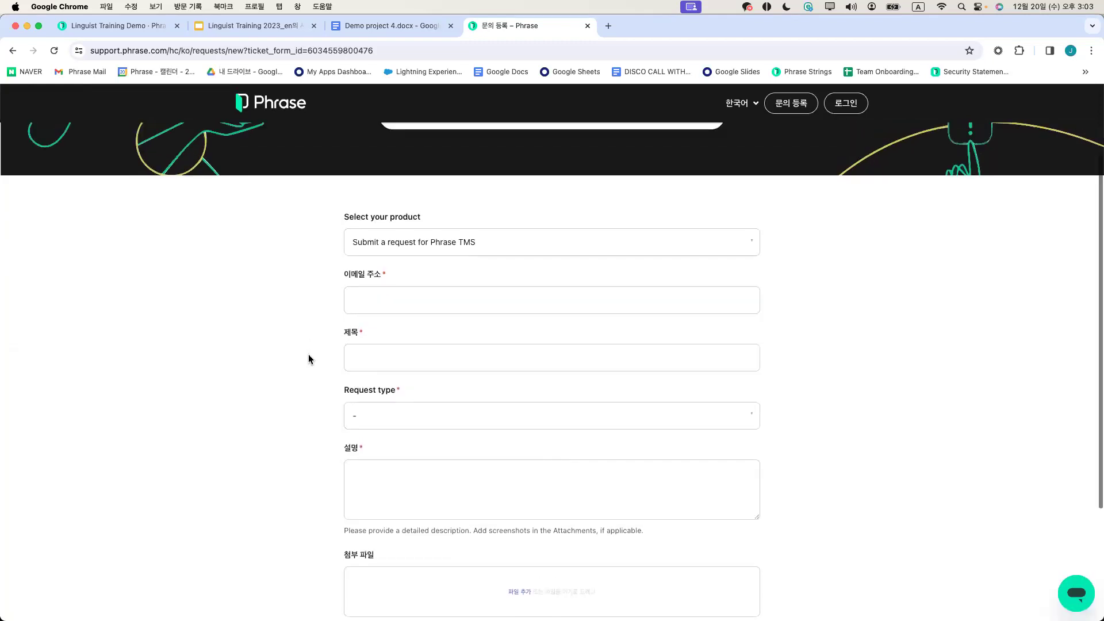
{"action": "scroll", "coordinate": [308, 356], "scroll_direction": "down", "scroll_amount": 2}
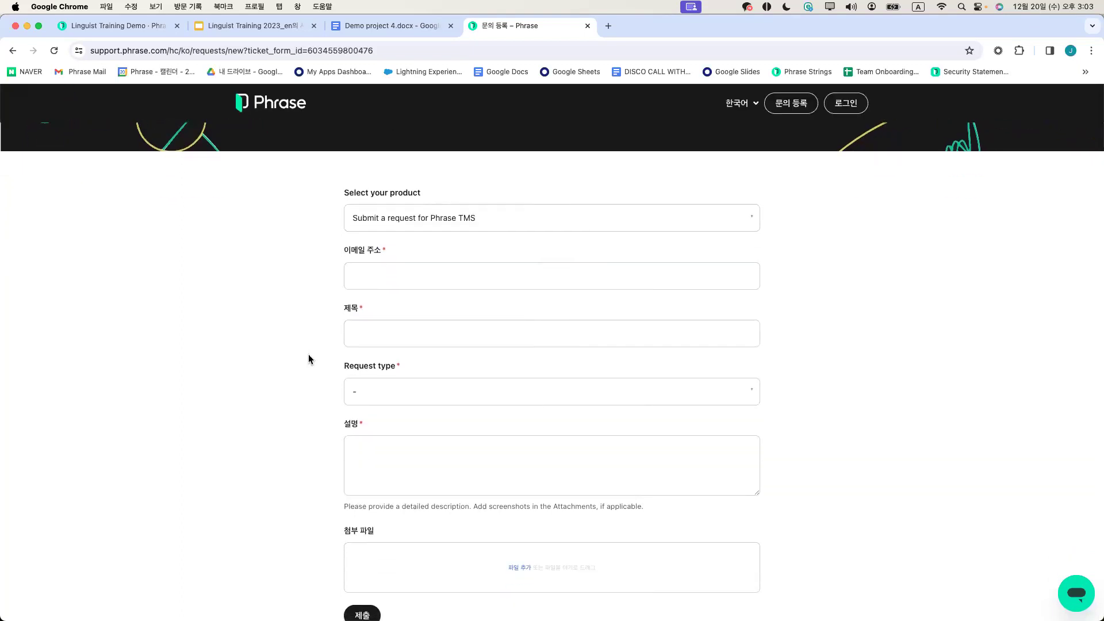
{"action": "scroll", "coordinate": [308, 359], "scroll_direction": "down", "scroll_amount": 1}
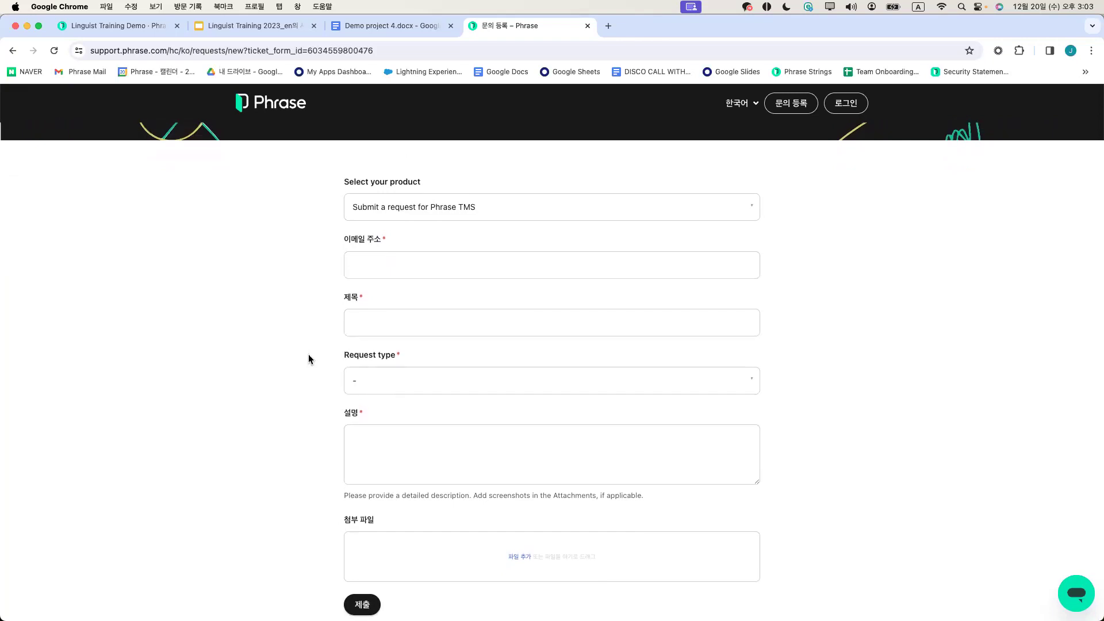
{"action": "scroll", "coordinate": [308, 357], "scroll_direction": "up", "scroll_amount": 1}
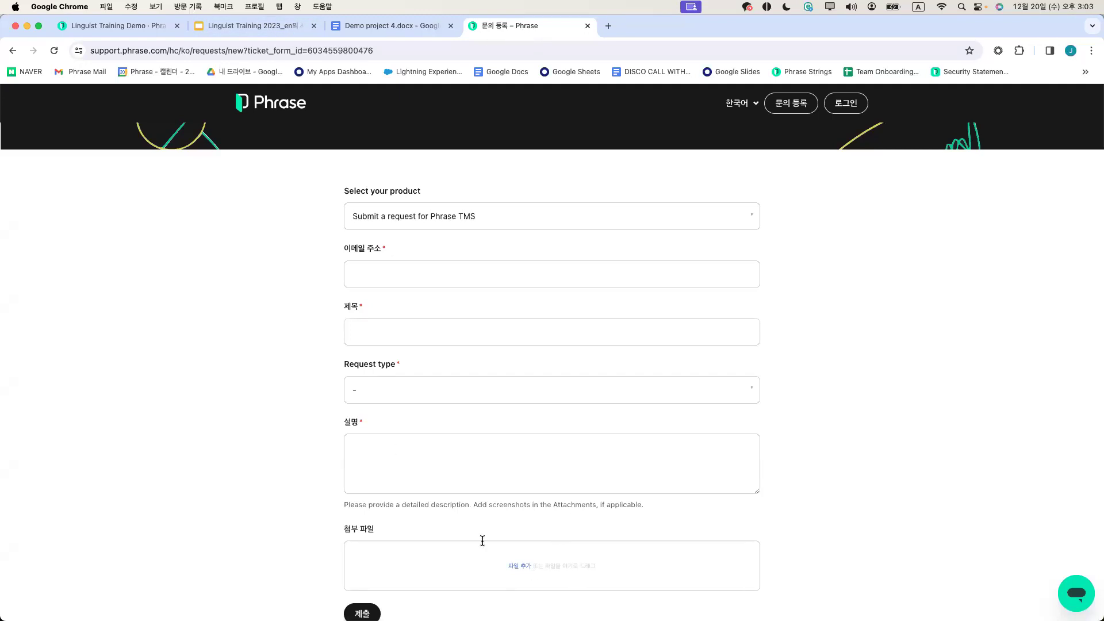
{"action": "left_click", "coordinate": [129, 26]}
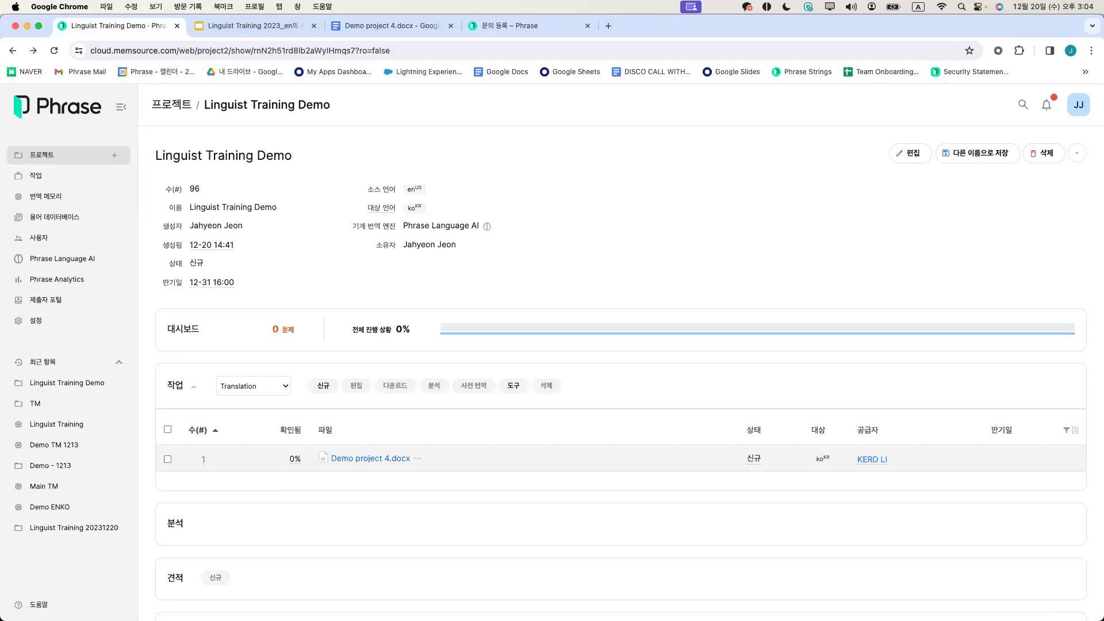
In the translator account's window, open the projects list and show its filter fields
{"action": "key", "text": "super+grave"}
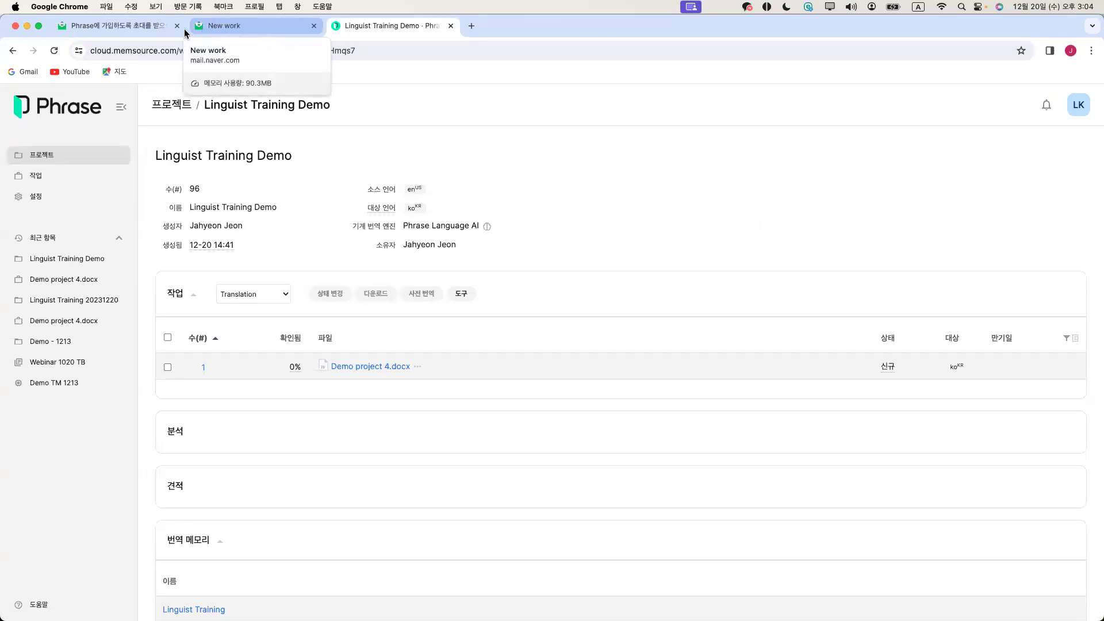
{"action": "left_click", "coordinate": [115, 25]}
{"action": "left_click", "coordinate": [386, 25]}
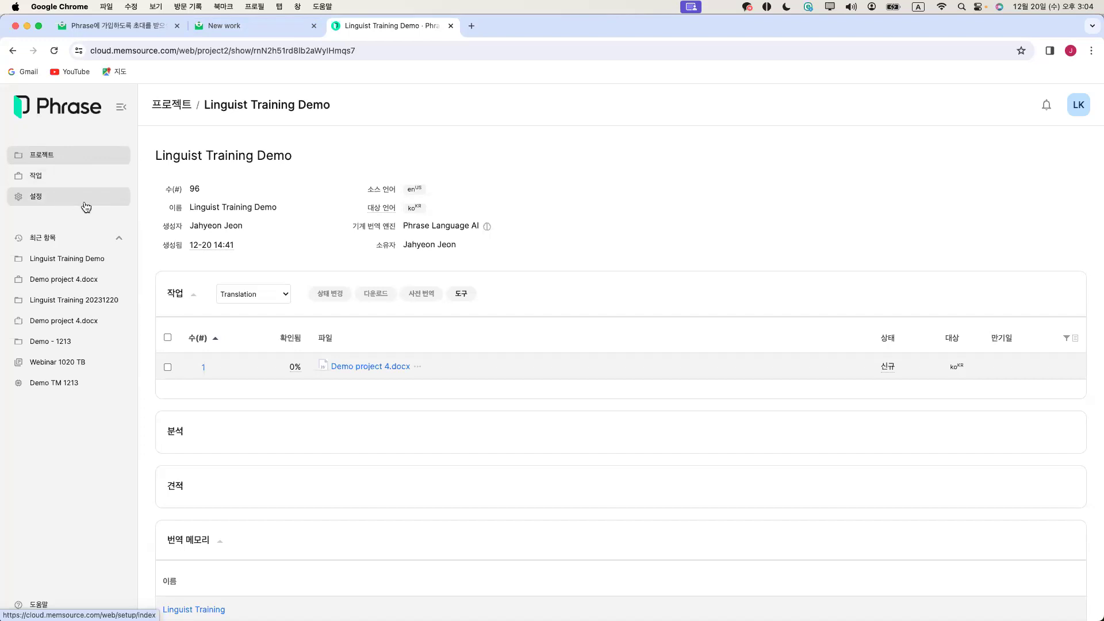
{"action": "left_click", "coordinate": [71, 161]}
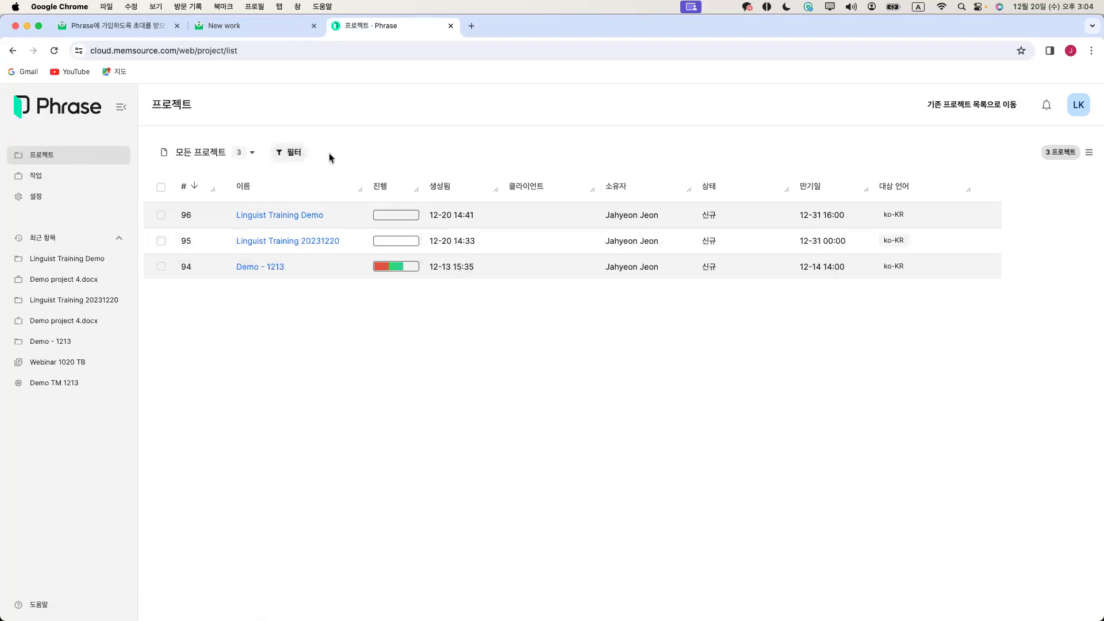
{"action": "left_click", "coordinate": [301, 153]}
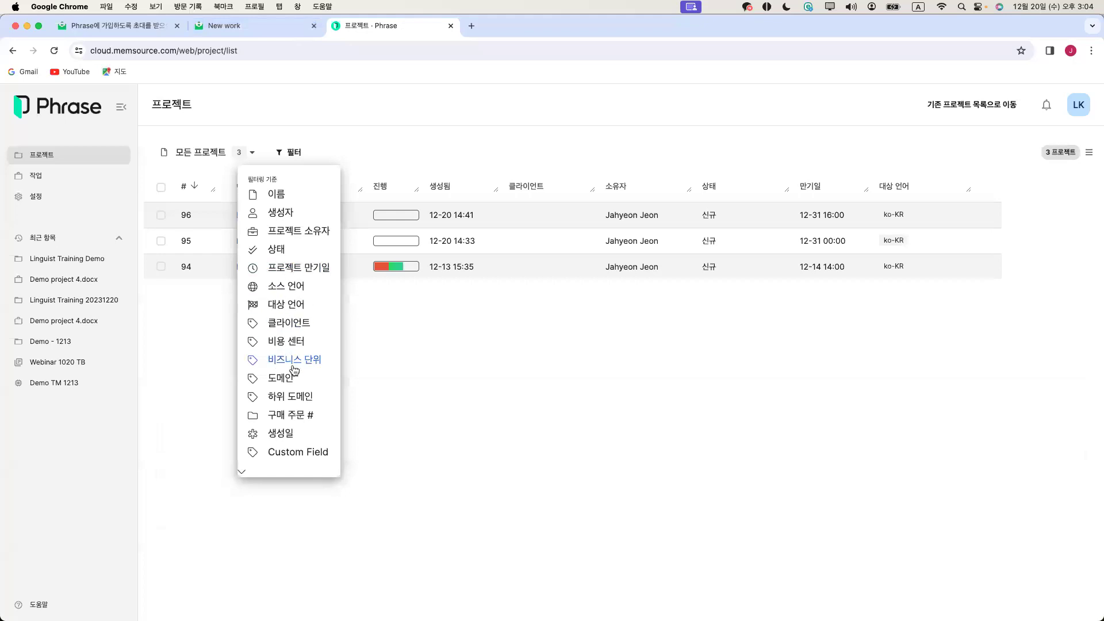
Close the filter list, view the jobs list, then check two-factor authentication under Settings
{"action": "left_click", "coordinate": [548, 157]}
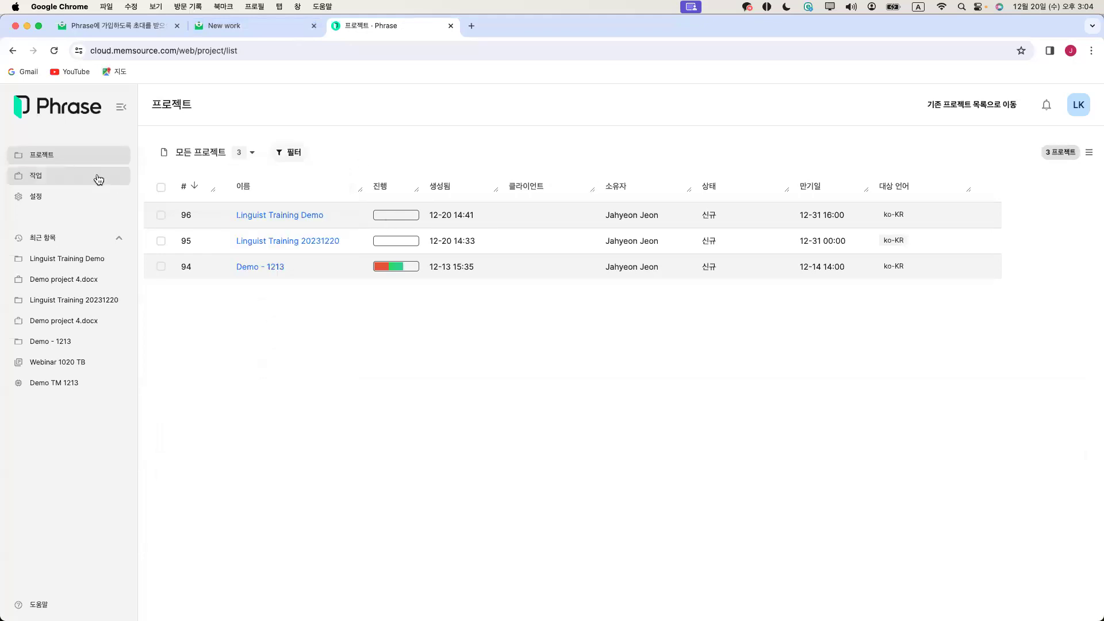
{"action": "left_click", "coordinate": [71, 179]}
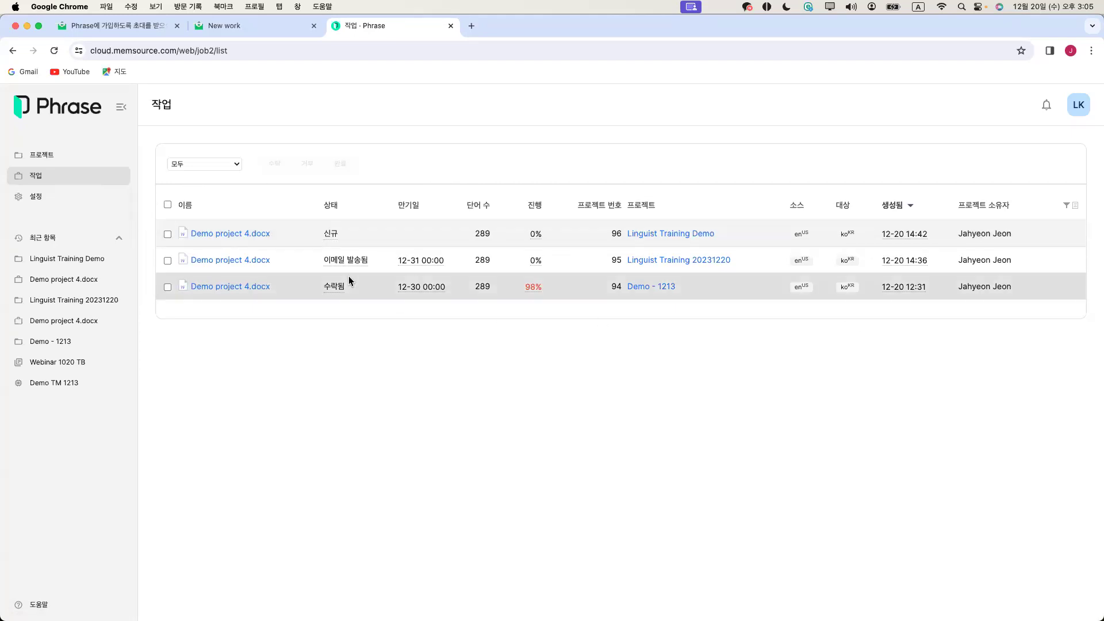
{"action": "left_click", "coordinate": [69, 204]}
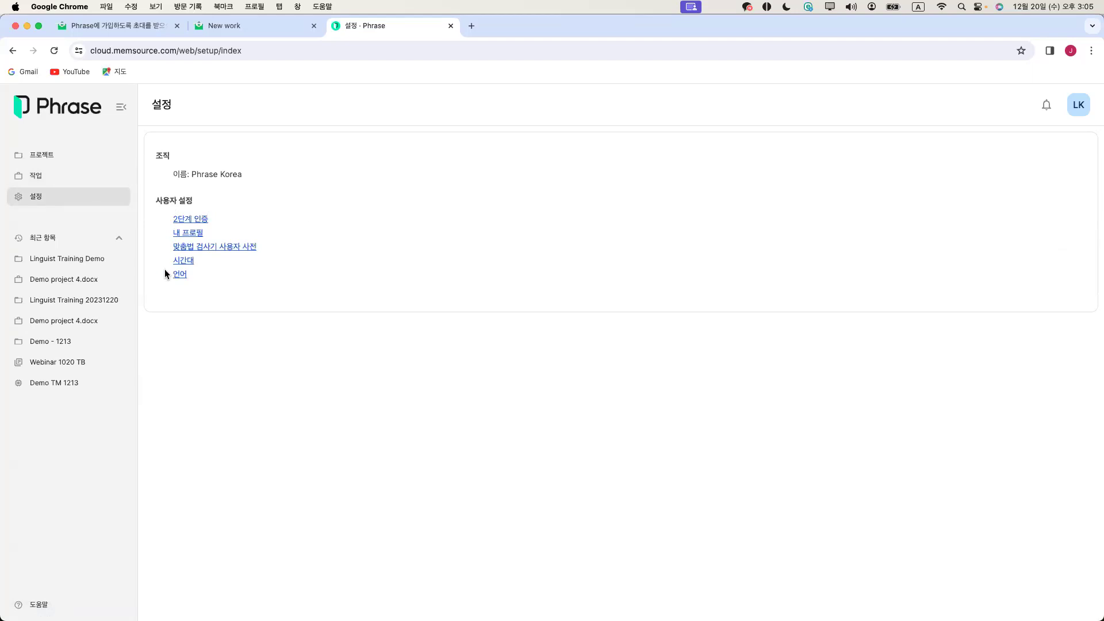
{"action": "left_click", "coordinate": [204, 221]}
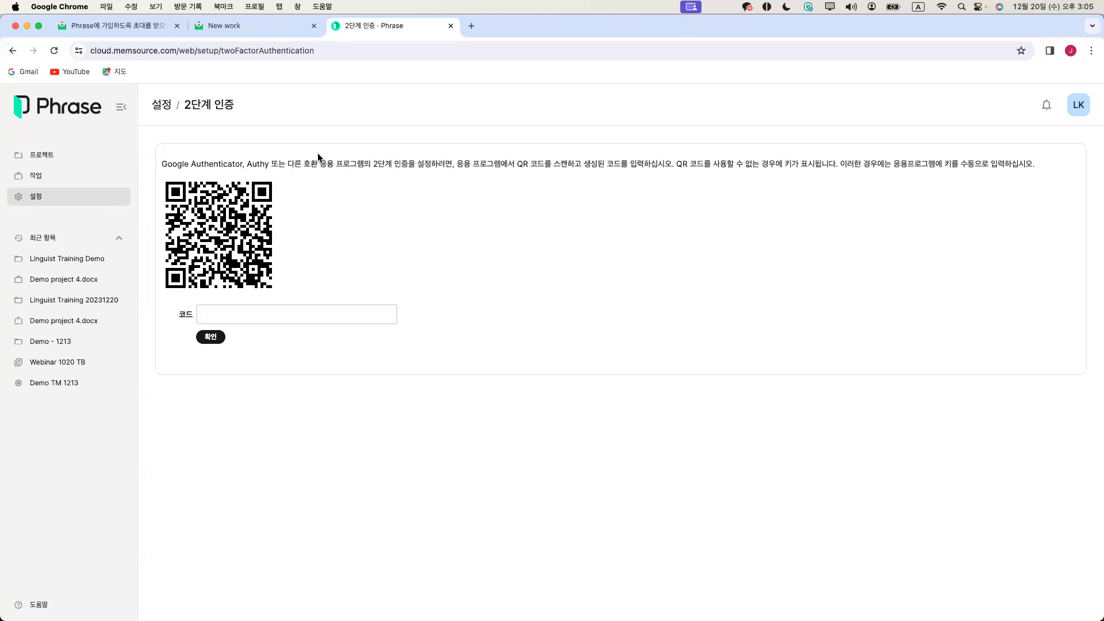
{"action": "left_click", "coordinate": [11, 51]}
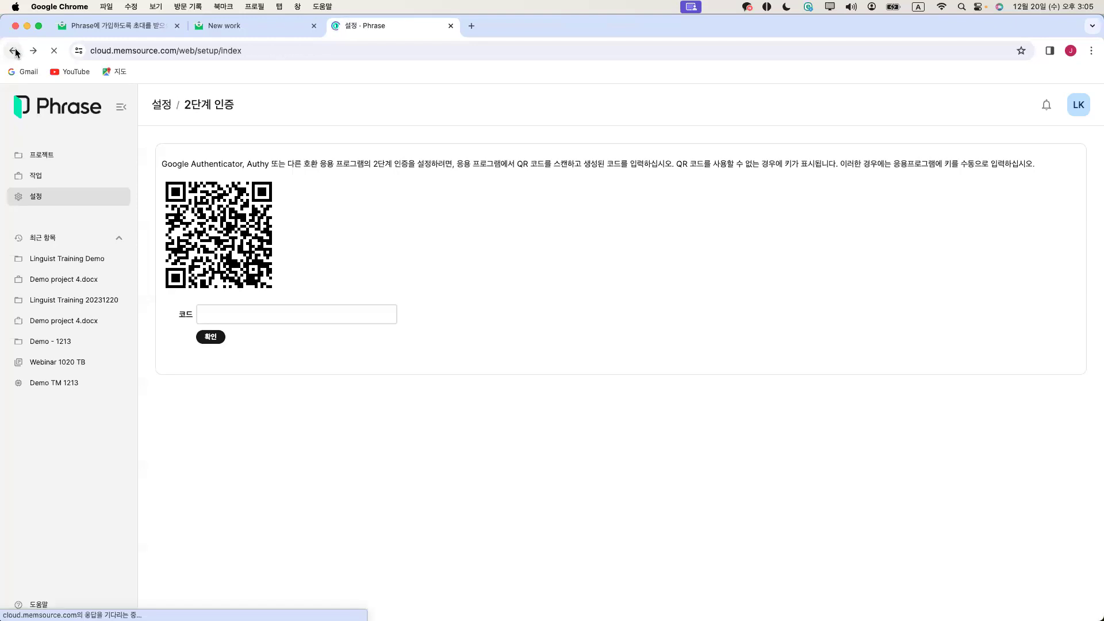
Look through the My Profile page and return to the settings overview
{"action": "left_click", "coordinate": [198, 238]}
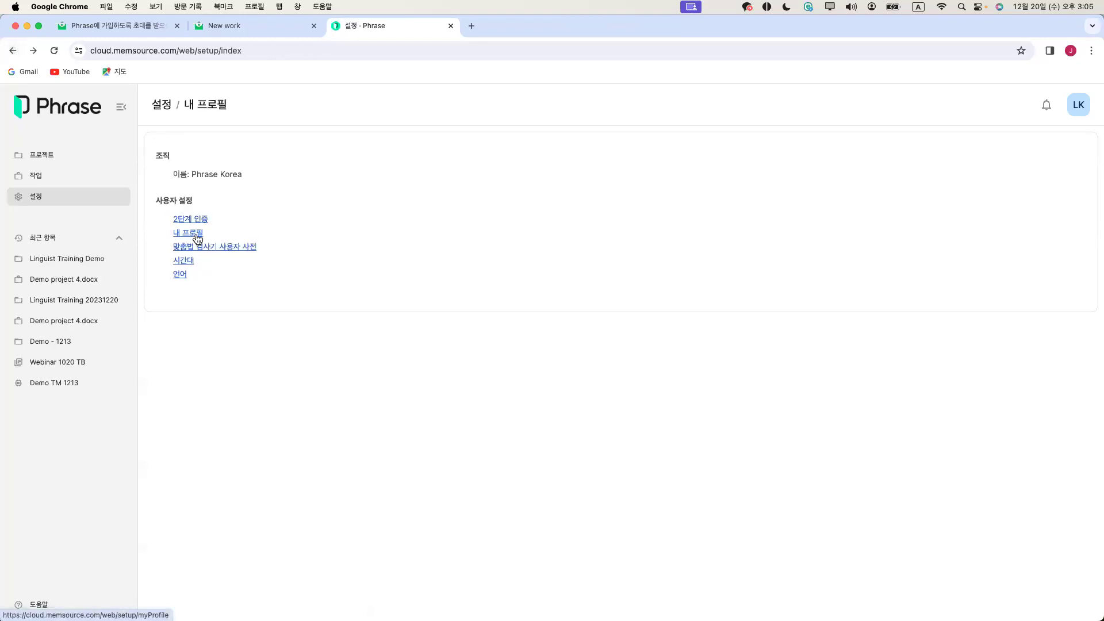
{"action": "scroll", "coordinate": [315, 284], "scroll_direction": "down", "scroll_amount": 1}
{"action": "scroll", "coordinate": [315, 284], "scroll_direction": "down", "scroll_amount": 2}
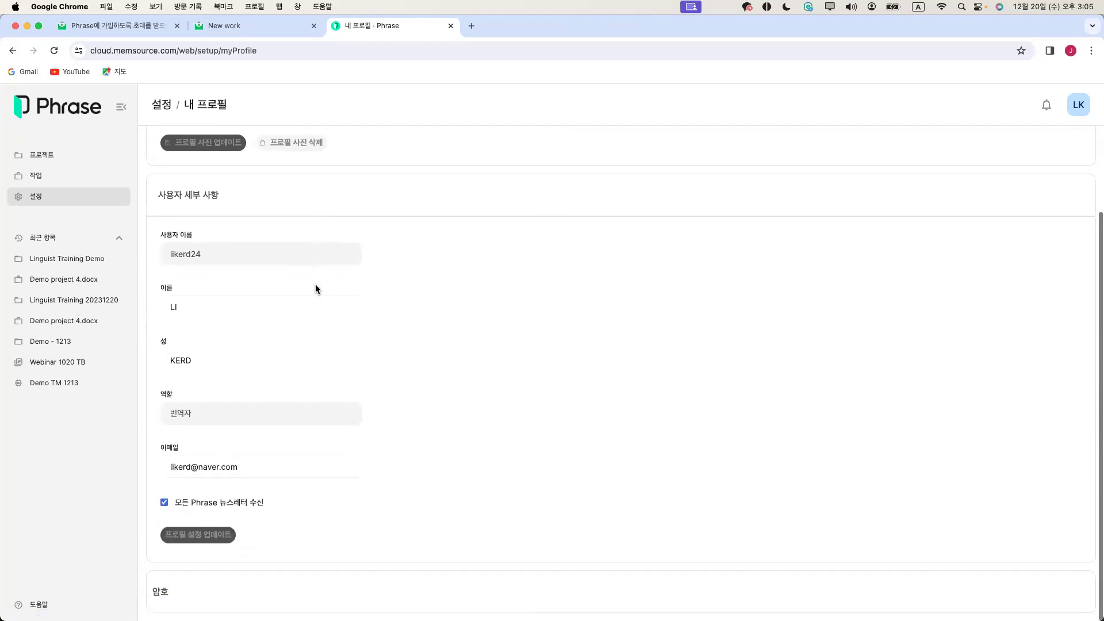
{"action": "scroll", "coordinate": [315, 287], "scroll_direction": "up", "scroll_amount": 3}
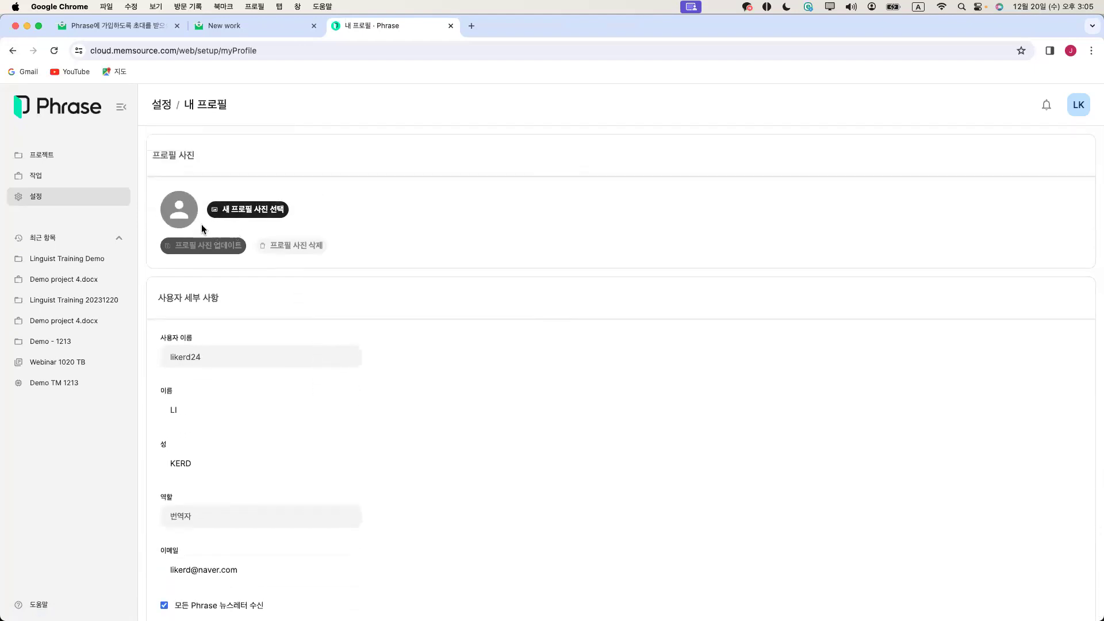
{"action": "left_click", "coordinate": [14, 51]}
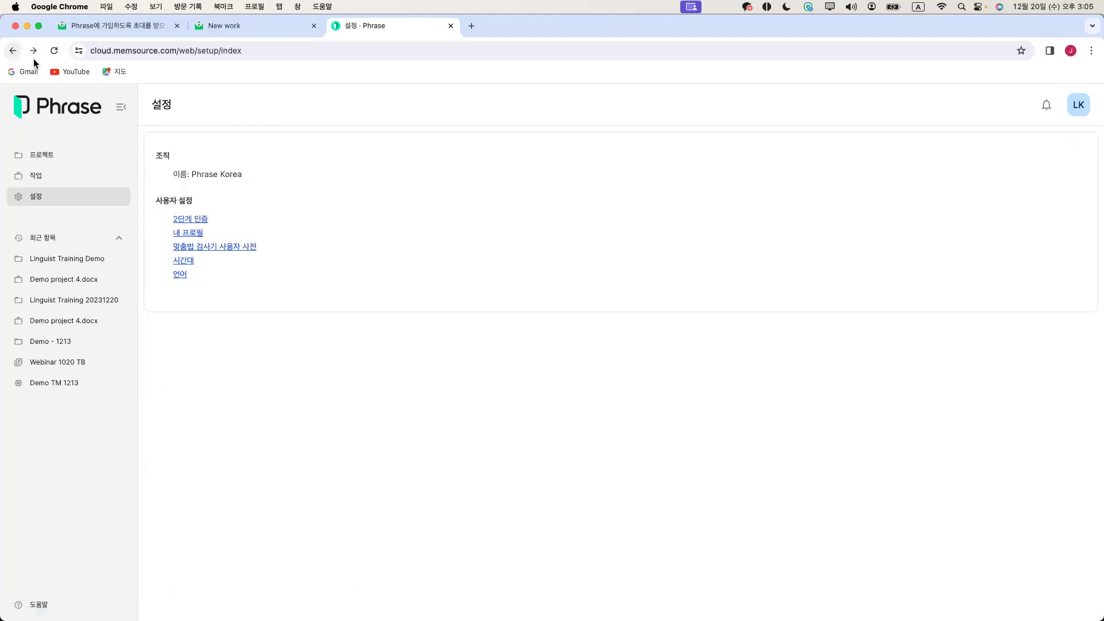
Check the spellchecker user dictionary, and keep the time zone at Asia/Seoul
{"action": "left_click", "coordinate": [200, 254]}
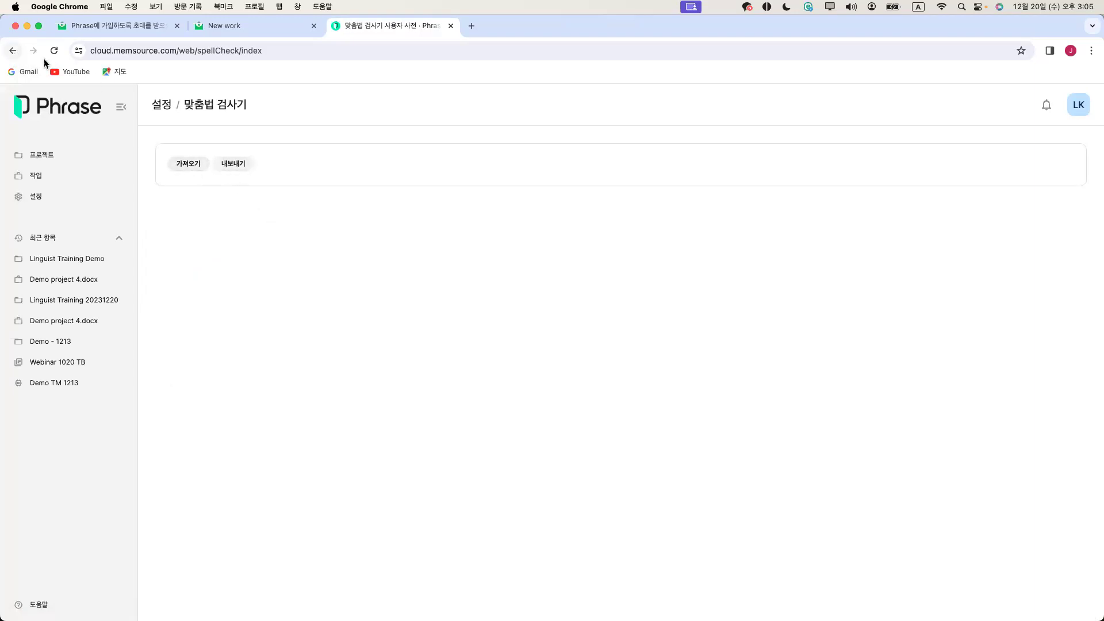
{"action": "left_click", "coordinate": [13, 51]}
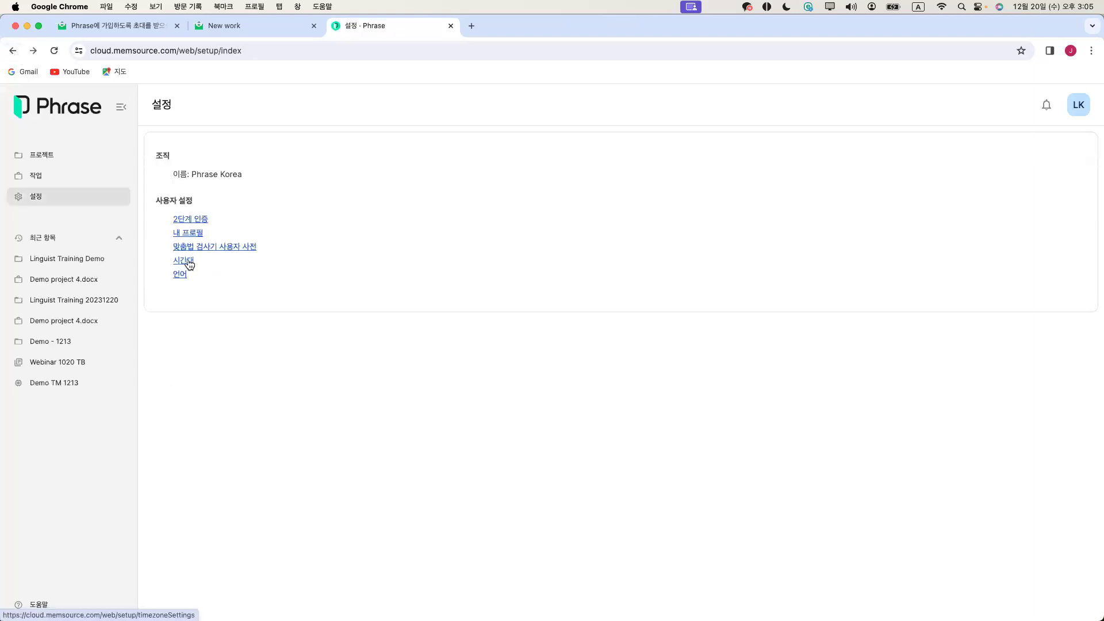
{"action": "left_click", "coordinate": [188, 261]}
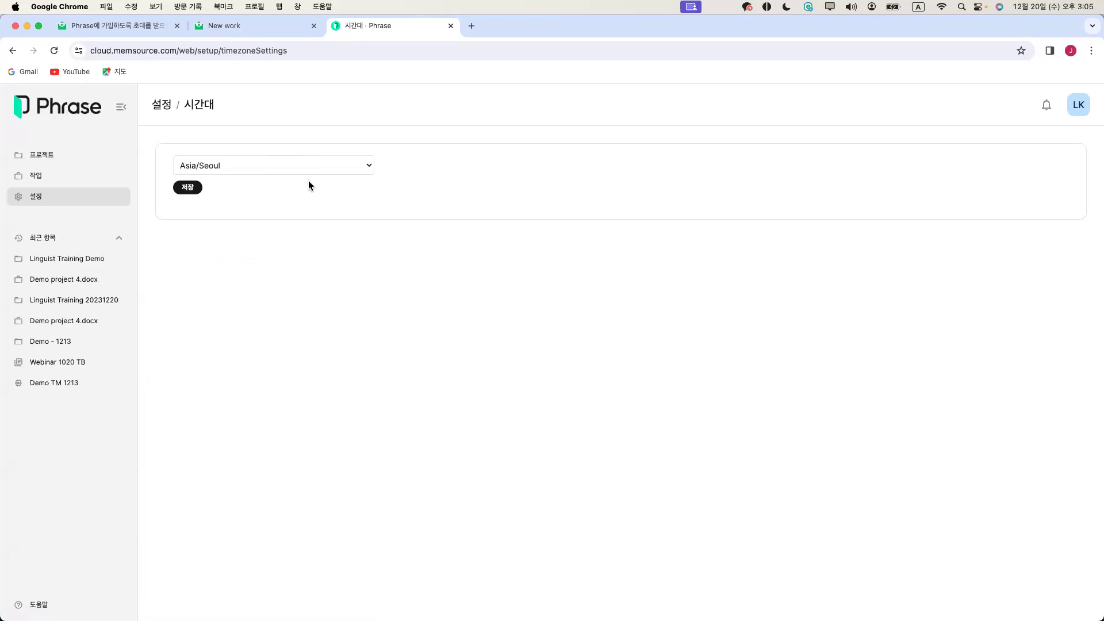
{"action": "left_click", "coordinate": [301, 168]}
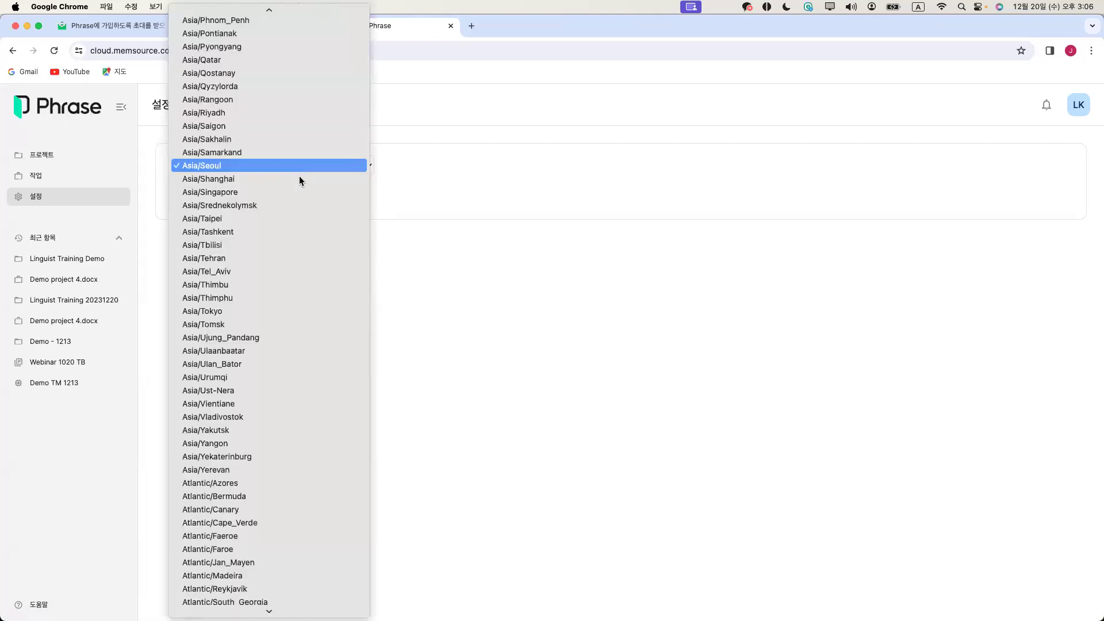
{"action": "left_click", "coordinate": [298, 167]}
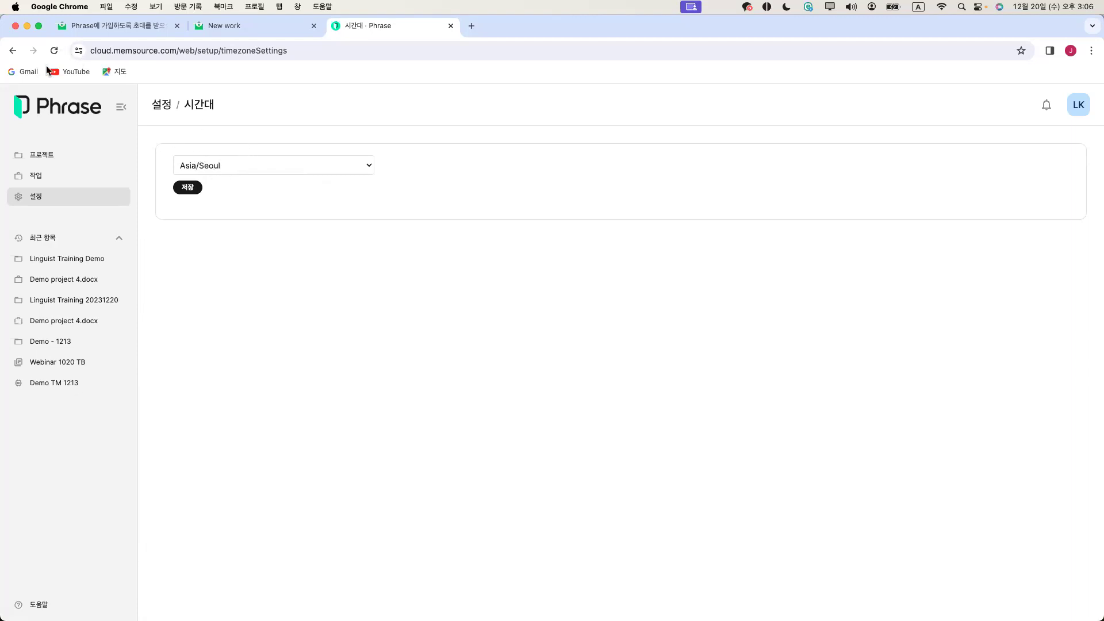
{"action": "left_click", "coordinate": [12, 52]}
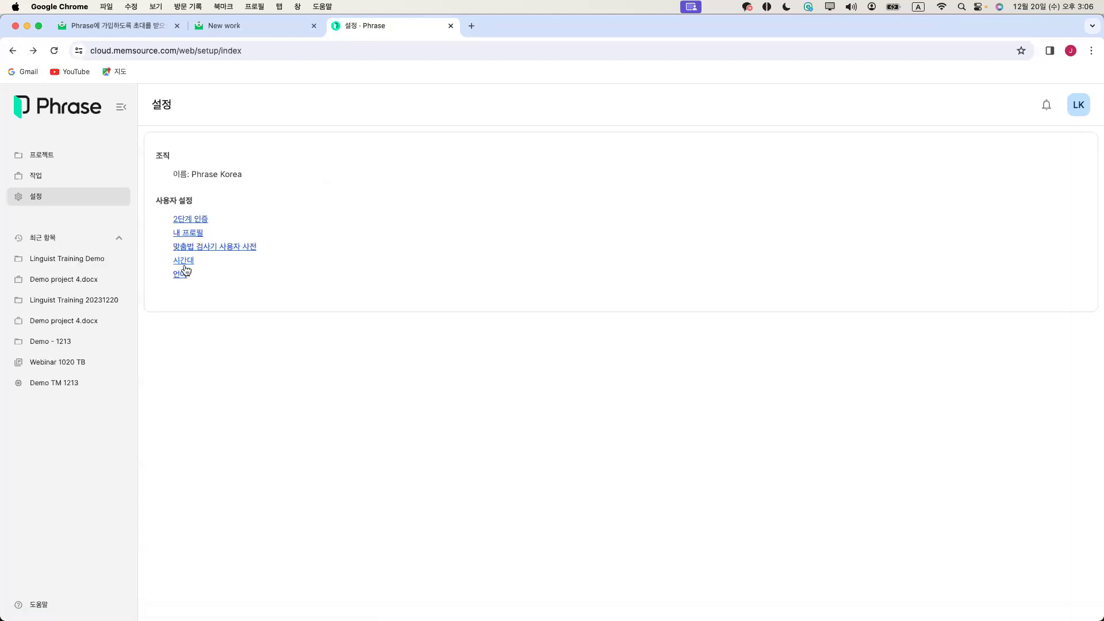
Keep Korean as the interface language, then switch to the Phrase invitation email
{"action": "left_click", "coordinate": [182, 276]}
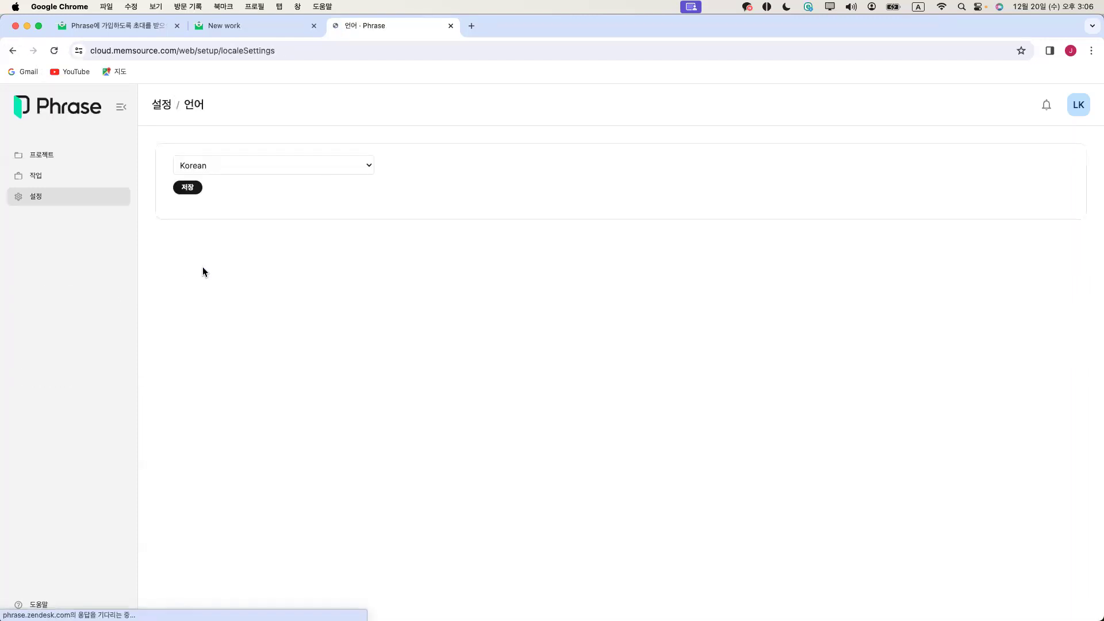
{"action": "left_click", "coordinate": [259, 168]}
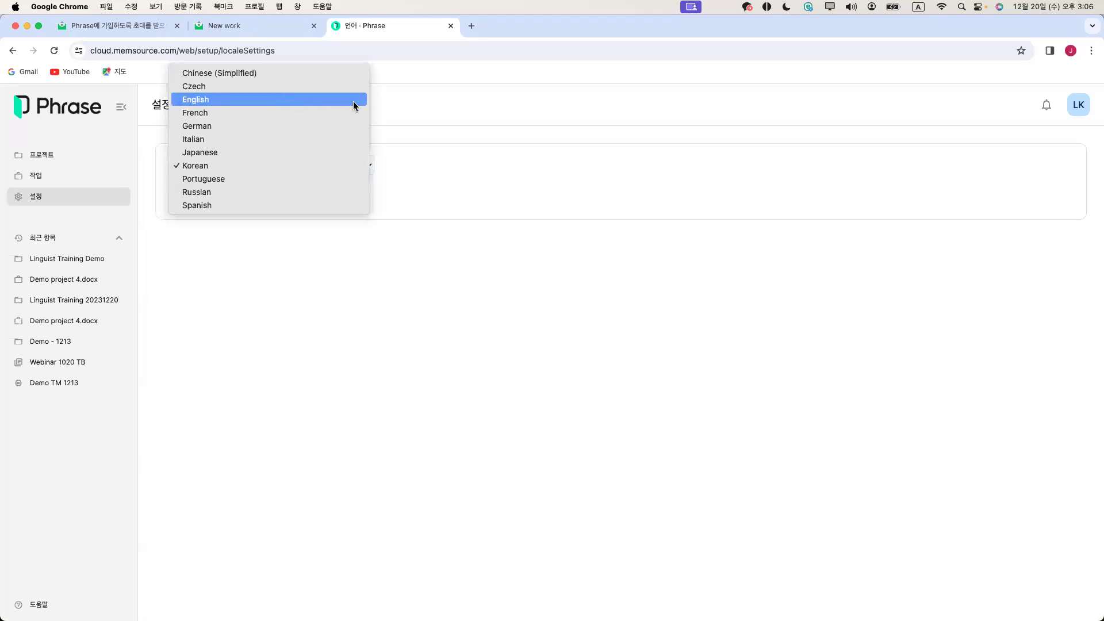
{"action": "left_click", "coordinate": [463, 154]}
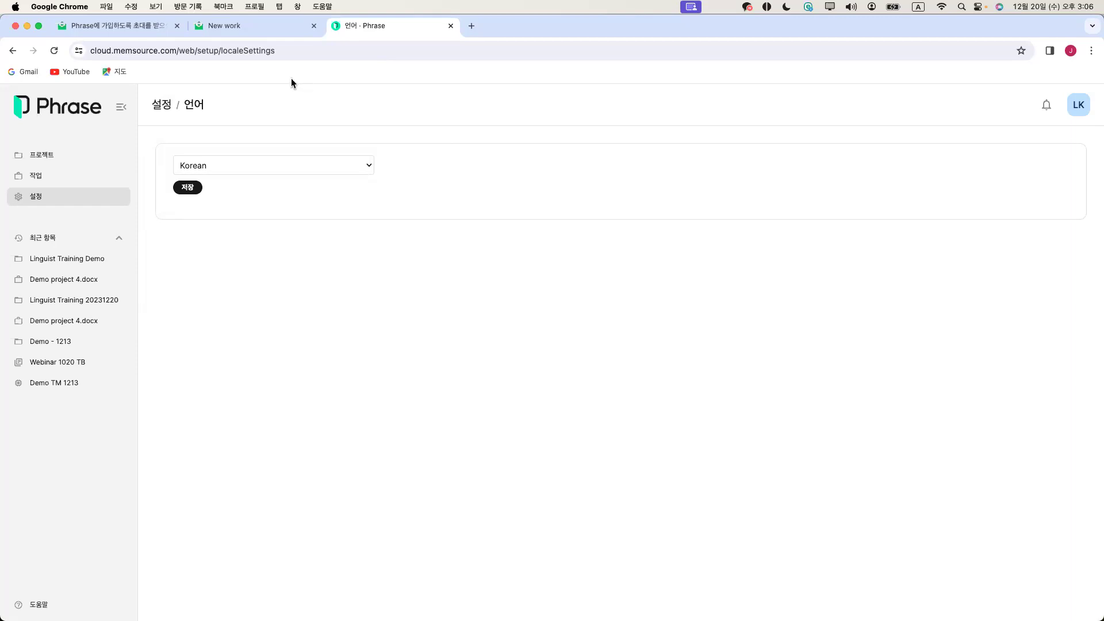
{"action": "left_click", "coordinate": [131, 33]}
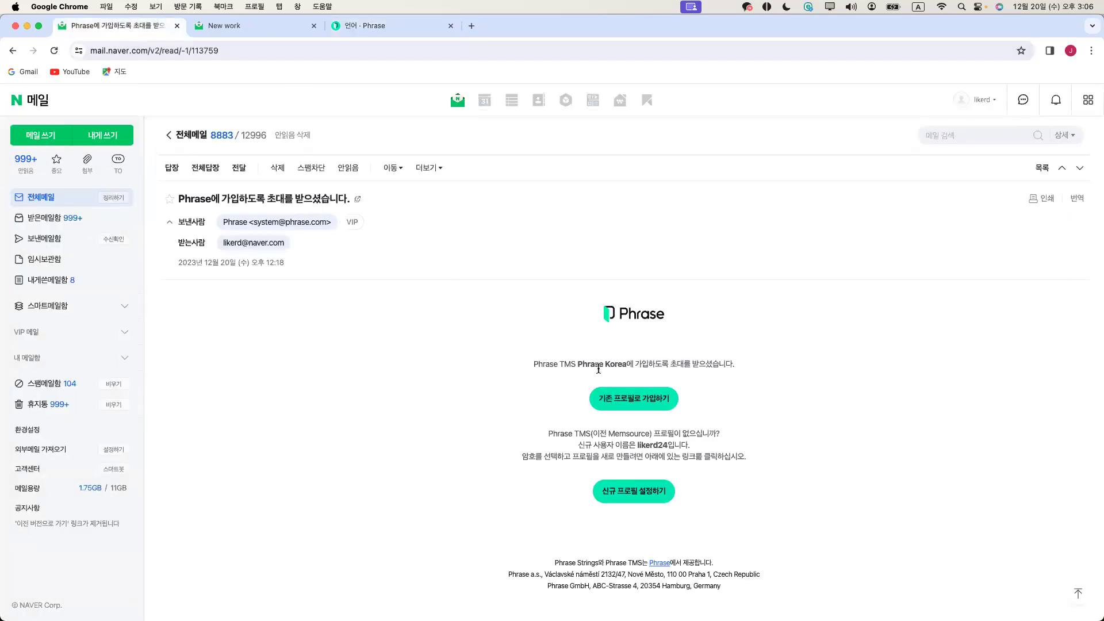
Read the Phrase Korea invitation email, open its profile setup page, then close it
{"action": "scroll", "coordinate": [601, 366], "scroll_direction": "down", "scroll_amount": 2}
{"action": "scroll", "coordinate": [601, 366], "scroll_direction": "up", "scroll_amount": 2}
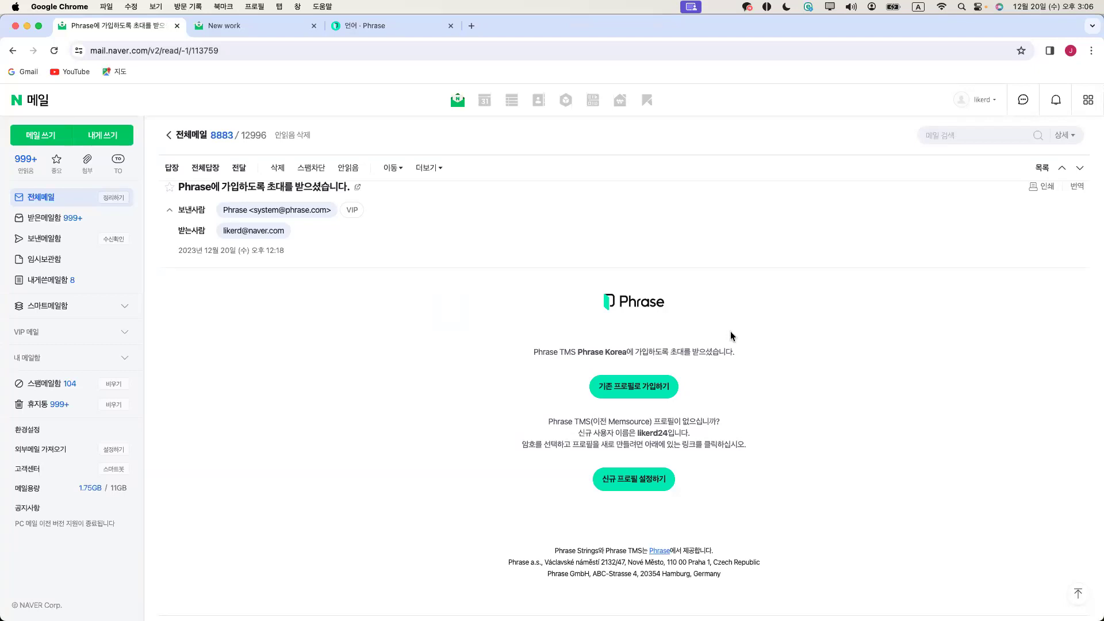
{"action": "scroll", "coordinate": [738, 414], "scroll_direction": "down", "scroll_amount": 3}
{"action": "scroll", "coordinate": [739, 414], "scroll_direction": "up", "scroll_amount": 1}
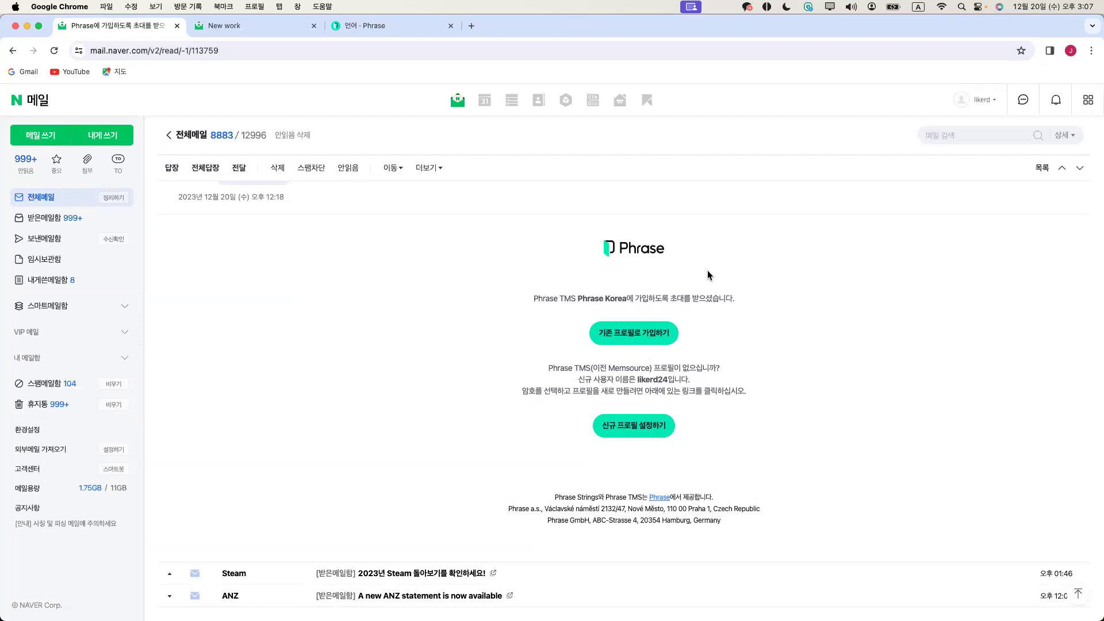
{"action": "scroll", "coordinate": [619, 434], "scroll_direction": "down", "scroll_amount": 2}
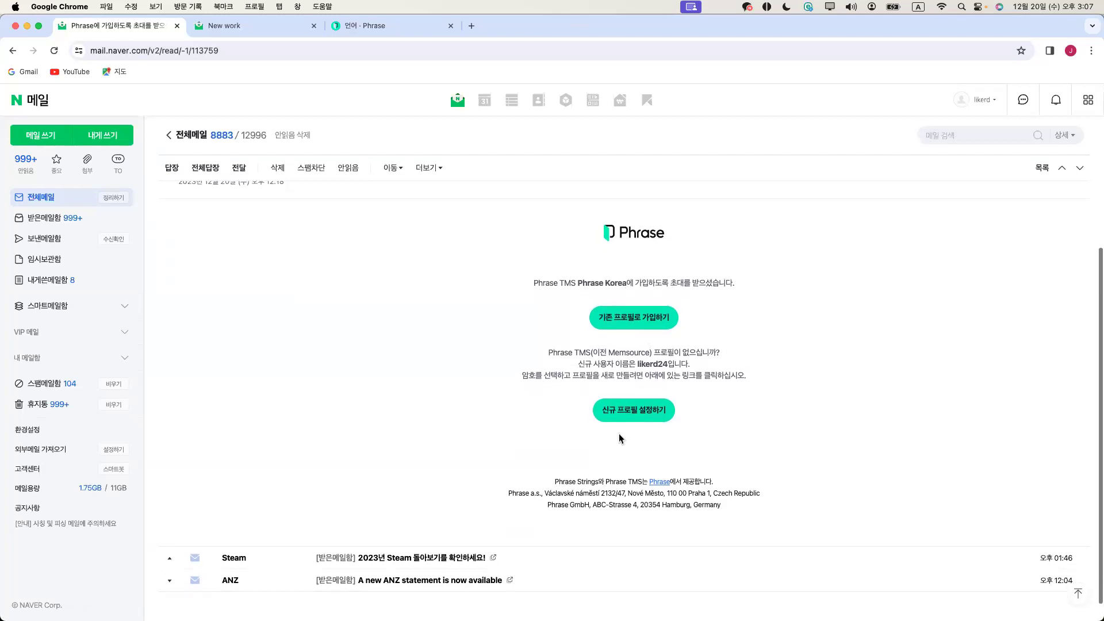
{"action": "left_click", "coordinate": [644, 395]}
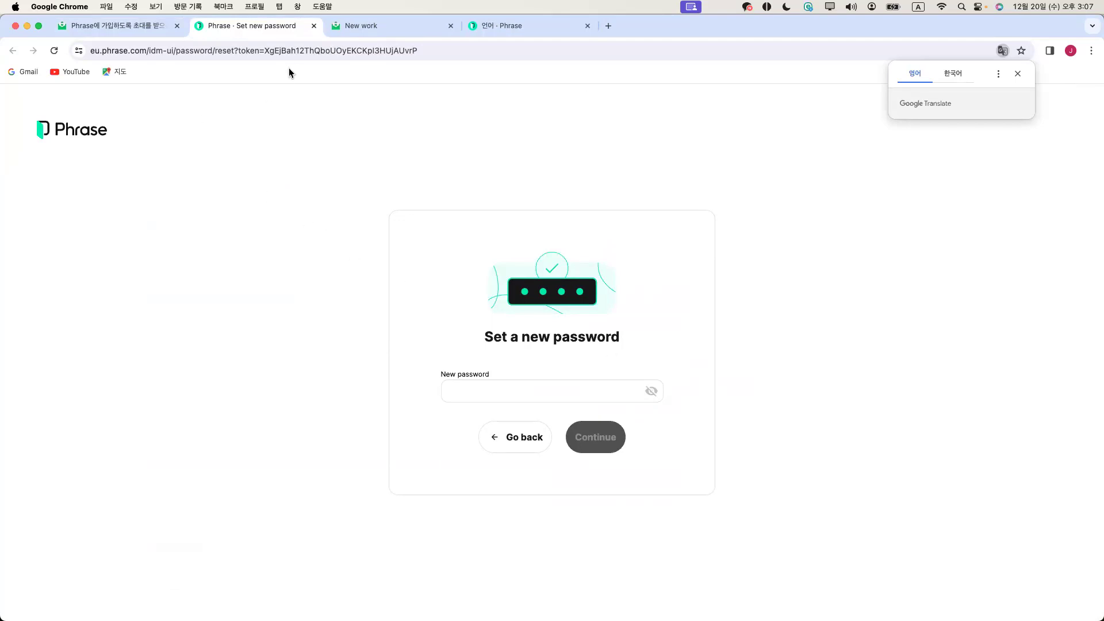
{"action": "left_click", "coordinate": [314, 27]}
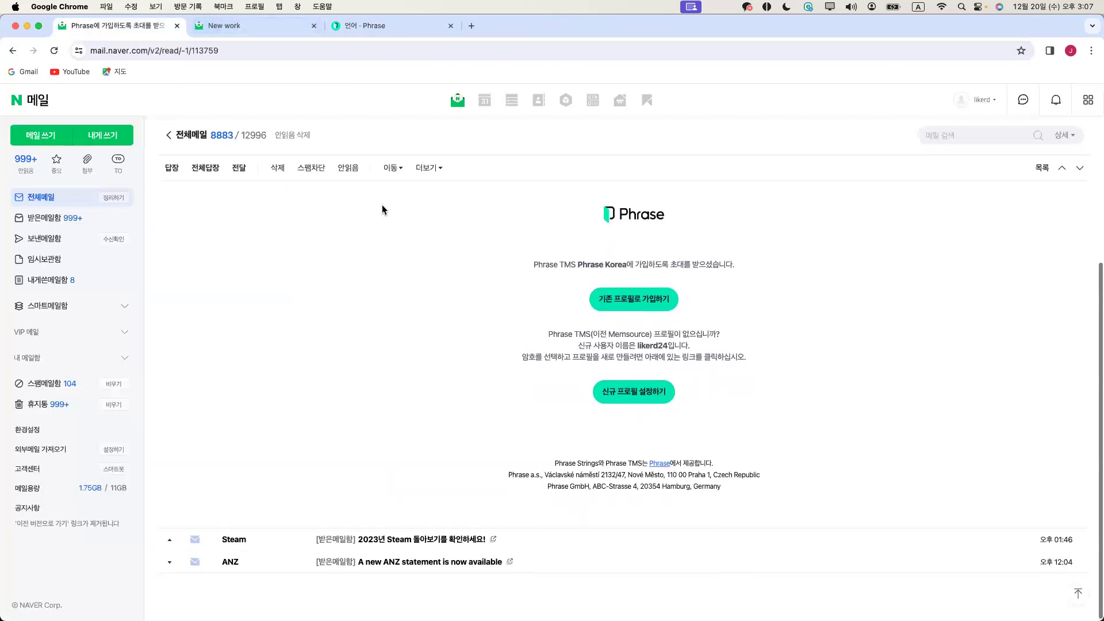
Read the New work email for Demo project 4.docx, then return to Phrase's language settings
{"action": "left_click", "coordinate": [241, 27]}
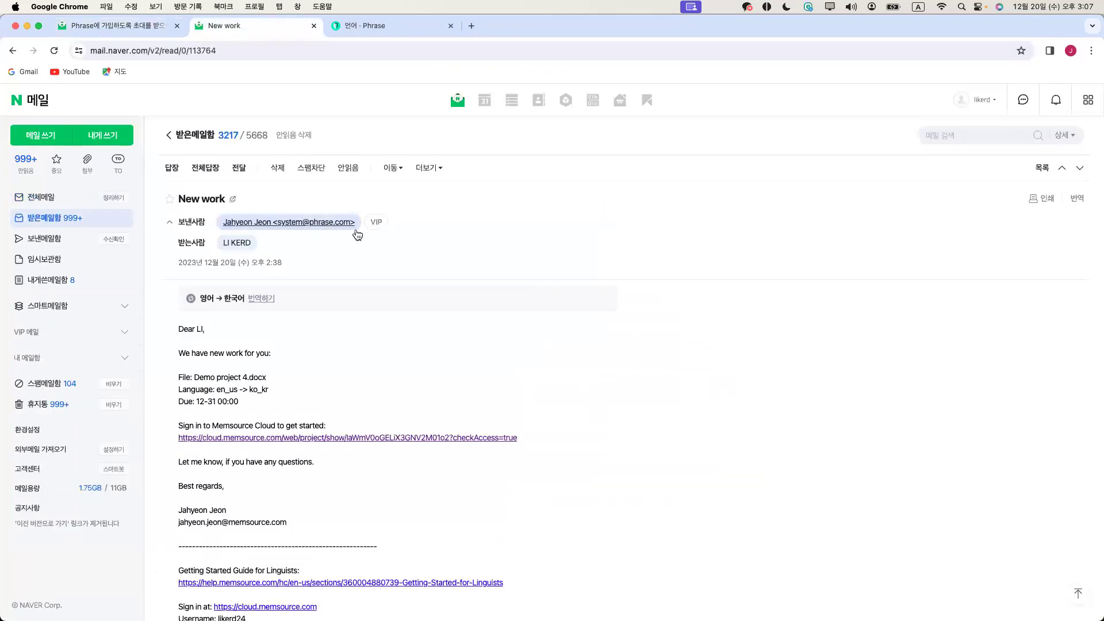
{"action": "scroll", "coordinate": [556, 292], "scroll_direction": "down", "scroll_amount": 3}
{"action": "scroll", "coordinate": [556, 292], "scroll_direction": "down", "scroll_amount": 3}
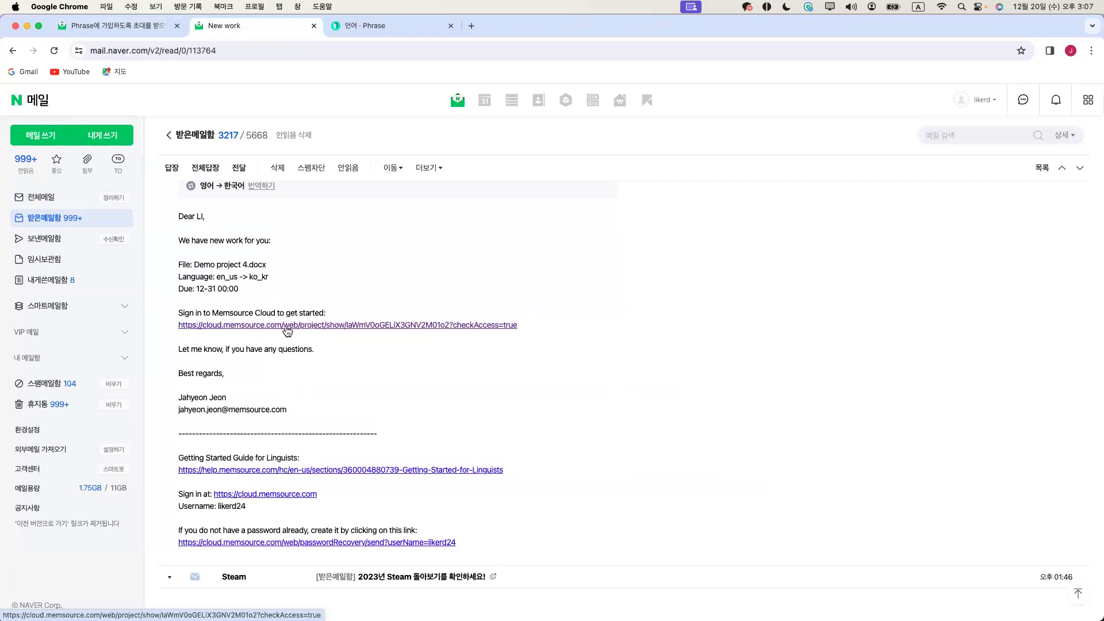
{"action": "left_click", "coordinate": [370, 31]}
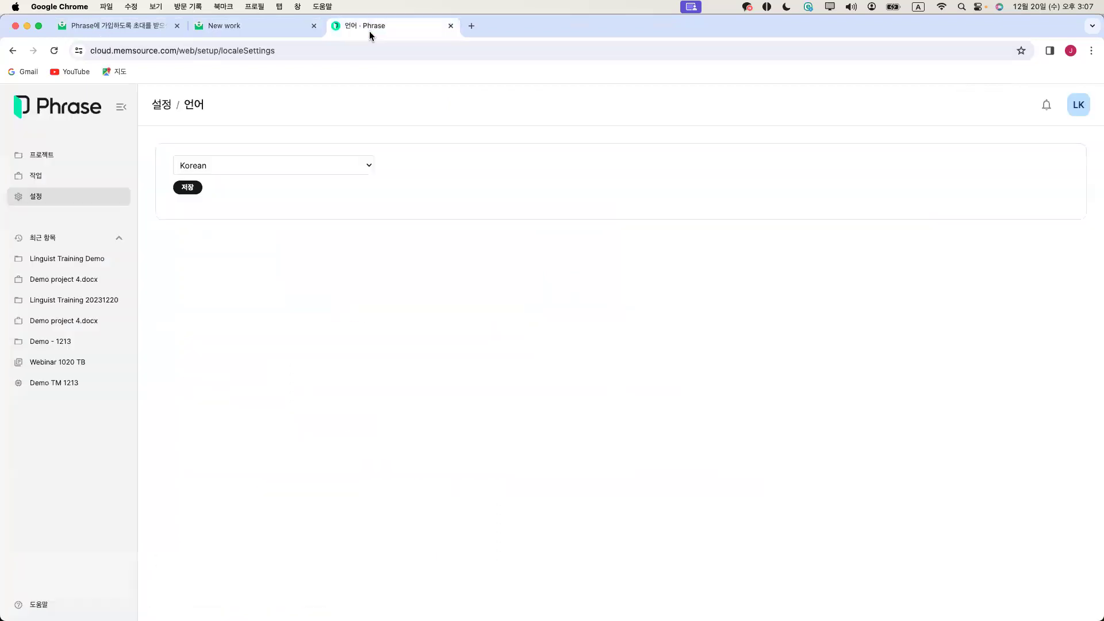
Open the Linguist Training Demo project and its Linguist Training translation memory (en-US to Korean)
{"action": "left_click", "coordinate": [50, 157]}
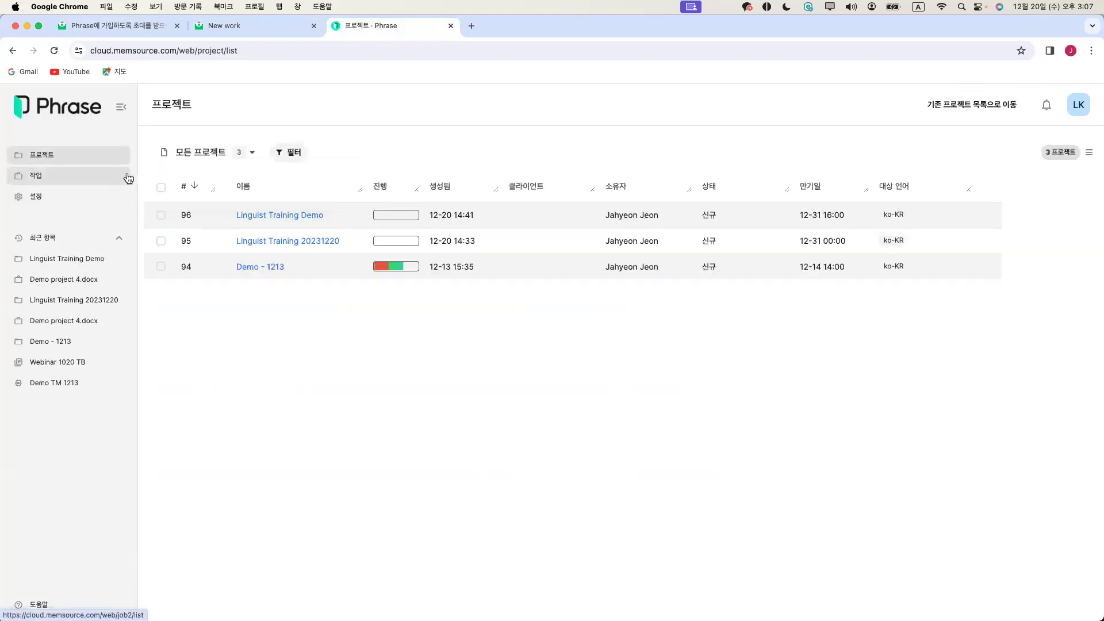
{"action": "left_click", "coordinate": [267, 221]}
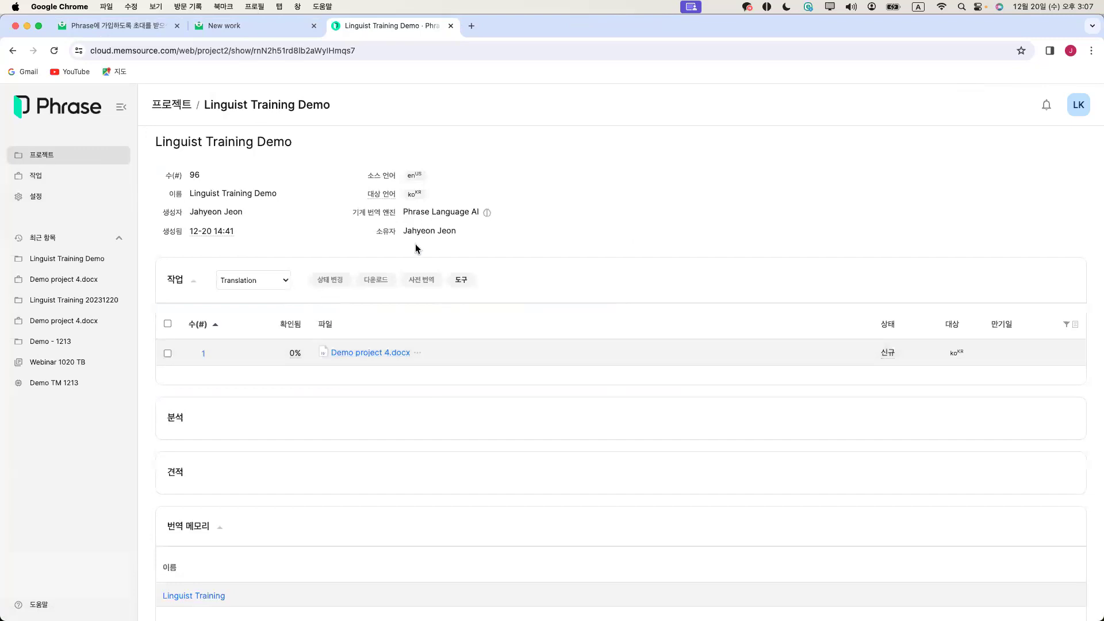
{"action": "scroll", "coordinate": [508, 386], "scroll_direction": "down", "scroll_amount": 1}
{"action": "scroll", "coordinate": [448, 374], "scroll_direction": "up", "scroll_amount": 1}
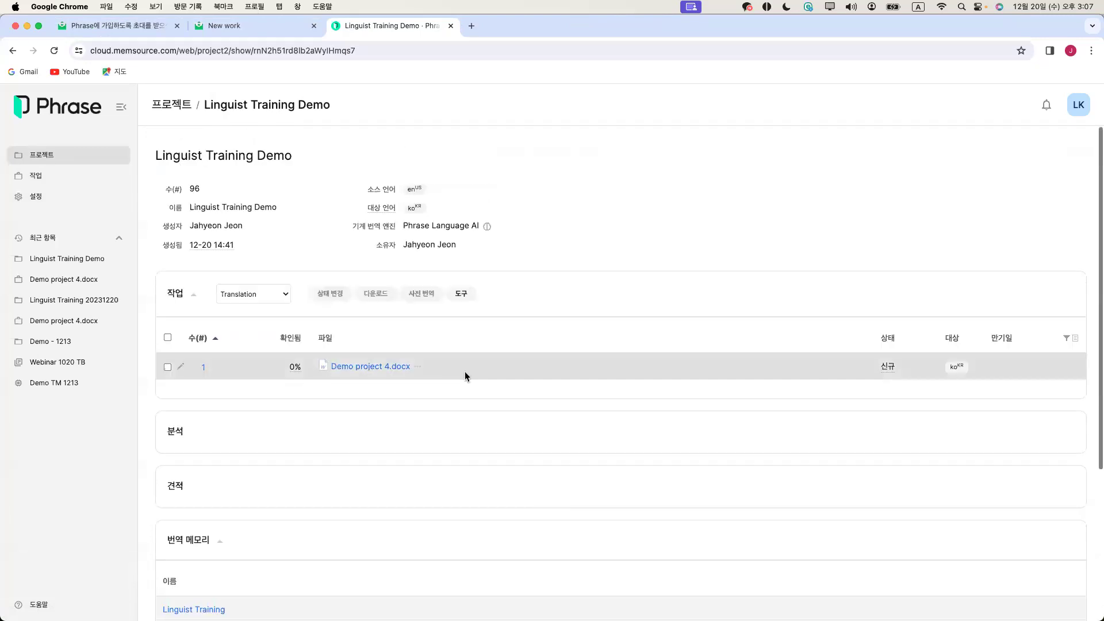
{"action": "scroll", "coordinate": [452, 413], "scroll_direction": "down", "scroll_amount": 5}
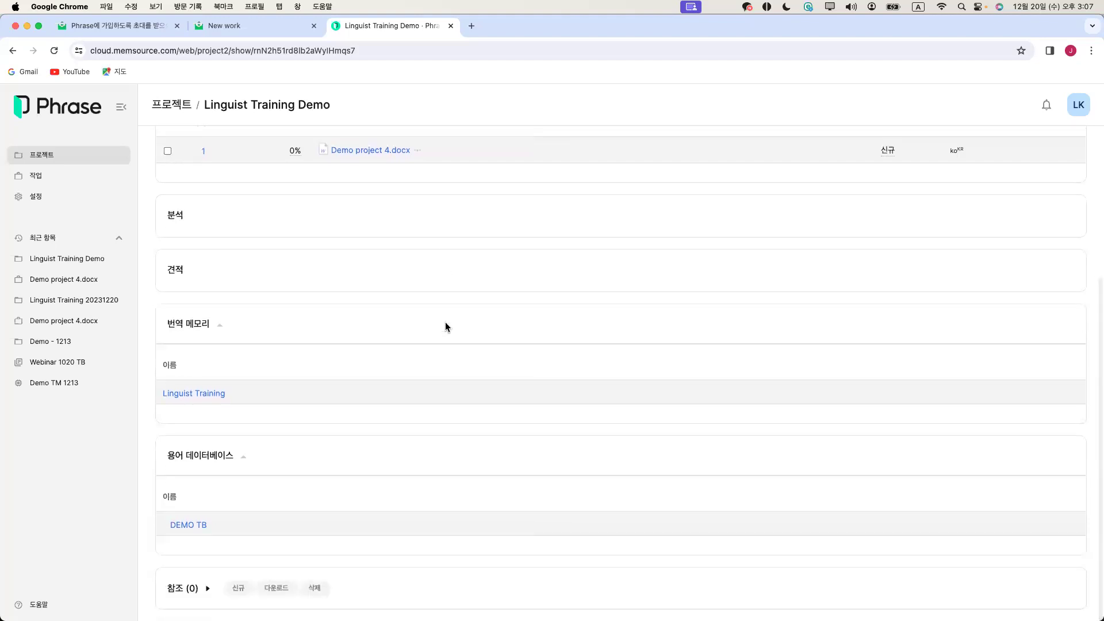
{"action": "scroll", "coordinate": [446, 327], "scroll_direction": "up", "scroll_amount": 5}
{"action": "scroll", "coordinate": [444, 328], "scroll_direction": "down", "scroll_amount": 3}
{"action": "scroll", "coordinate": [442, 327], "scroll_direction": "down", "scroll_amount": 2}
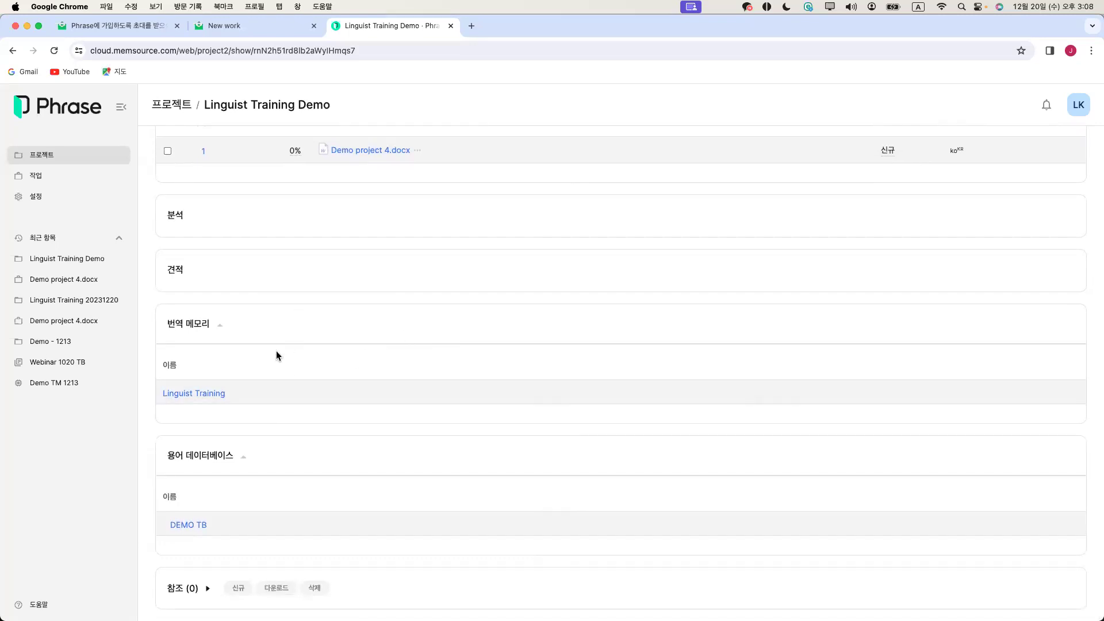
{"action": "left_click", "coordinate": [212, 395]}
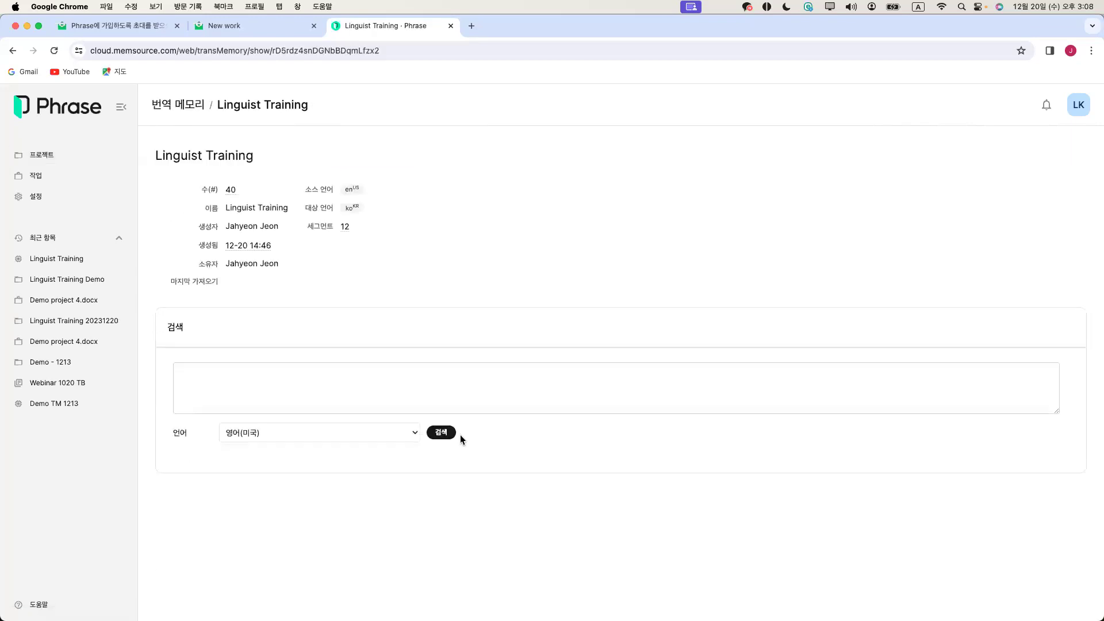
List the Linguist Training memory's entries, then go back to the project page
{"action": "left_click", "coordinate": [447, 435]}
{"action": "scroll", "coordinate": [429, 437], "scroll_direction": "down", "scroll_amount": 3}
{"action": "scroll", "coordinate": [428, 439], "scroll_direction": "down", "scroll_amount": 2}
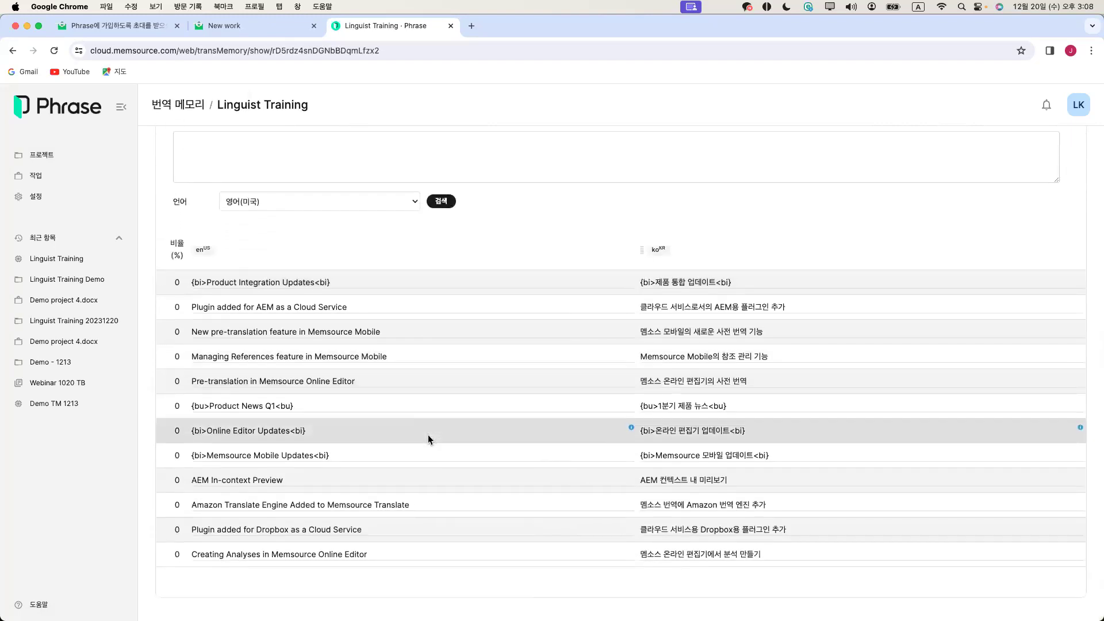
{"action": "scroll", "coordinate": [429, 440], "scroll_direction": "up", "scroll_amount": 1}
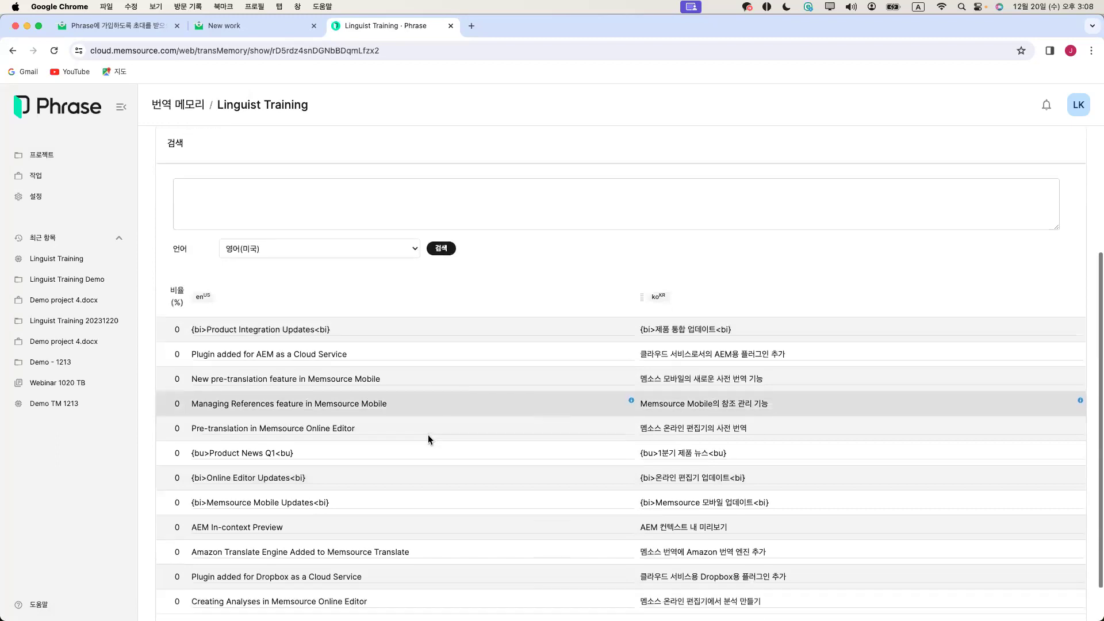
{"action": "scroll", "coordinate": [428, 440], "scroll_direction": "down", "scroll_amount": 1}
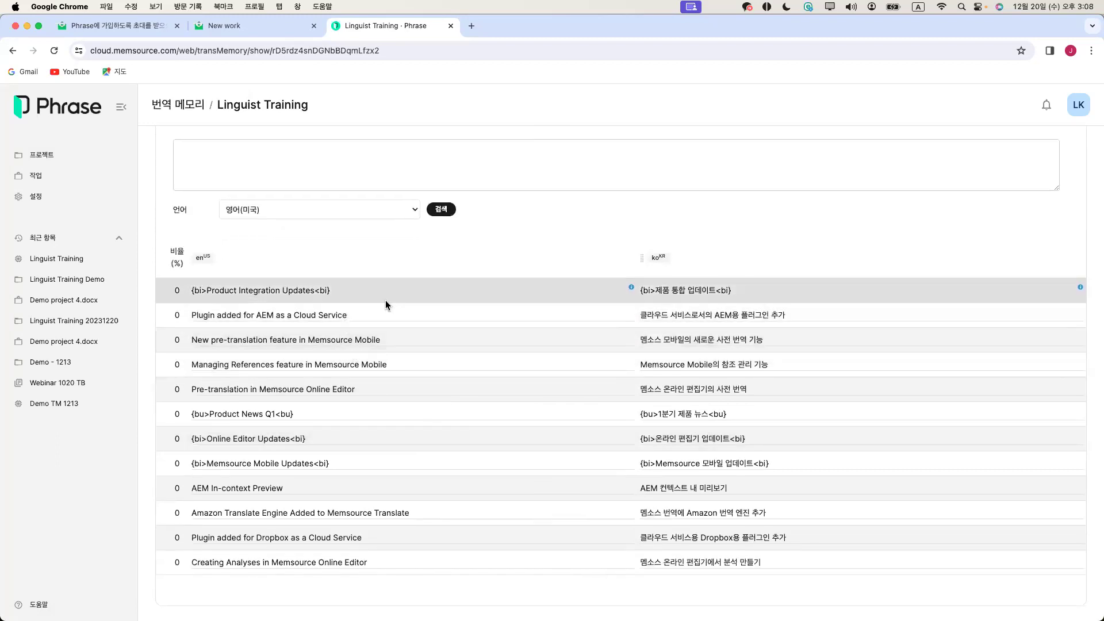
{"action": "scroll", "coordinate": [421, 450], "scroll_direction": "down", "scroll_amount": 1}
{"action": "left_click", "coordinate": [13, 51]}
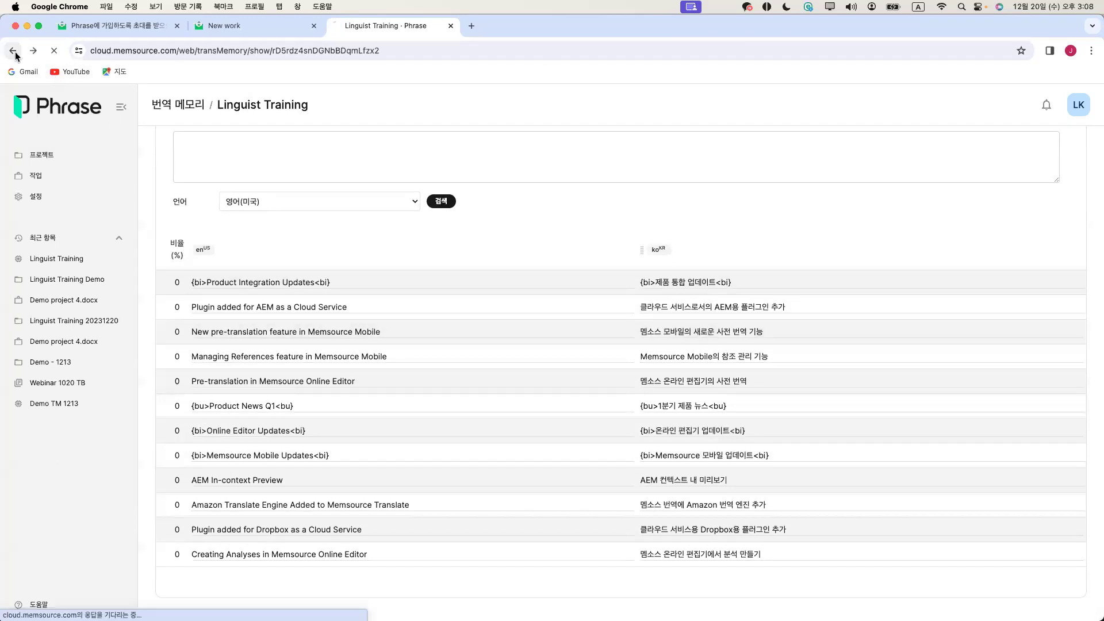
View the DEMO TB term base's terms, then go back to the project page
{"action": "scroll", "coordinate": [308, 348], "scroll_direction": "down", "scroll_amount": 2}
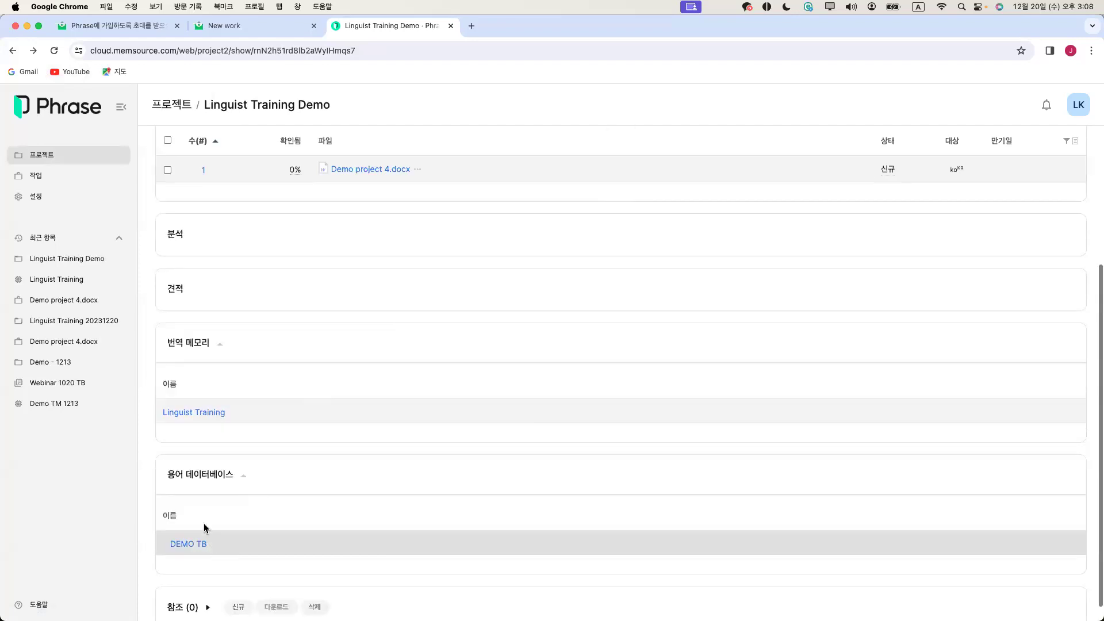
{"action": "scroll", "coordinate": [206, 533], "scroll_direction": "down", "scroll_amount": 1}
{"action": "left_click", "coordinate": [198, 528]}
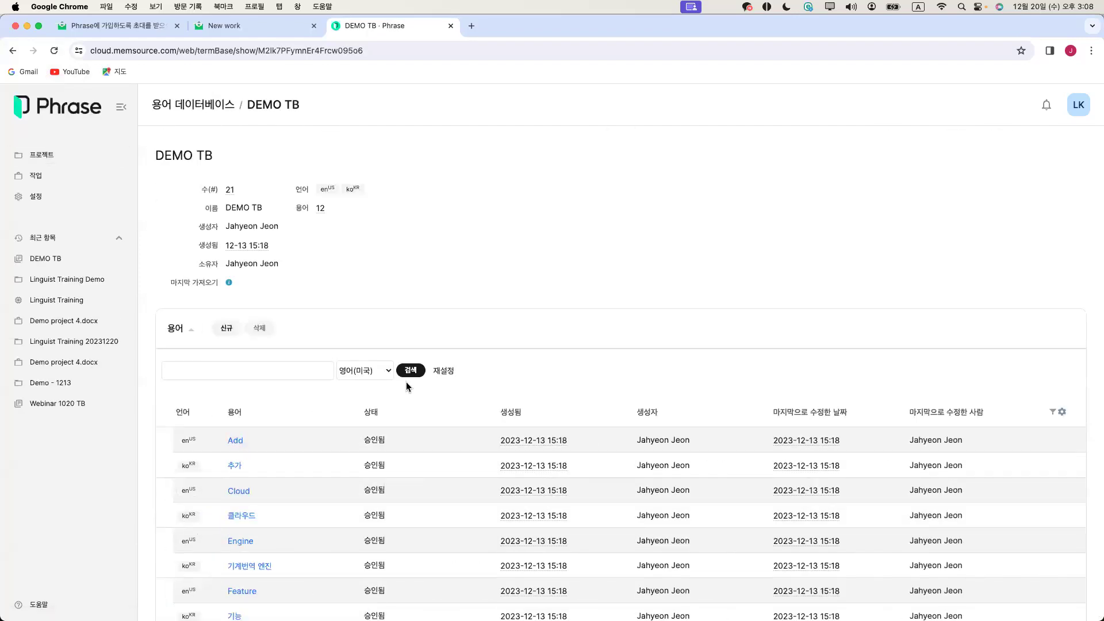
{"action": "scroll", "coordinate": [367, 356], "scroll_direction": "down", "scroll_amount": 3}
{"action": "scroll", "coordinate": [367, 356], "scroll_direction": "down", "scroll_amount": 1}
{"action": "left_click", "coordinate": [13, 51]}
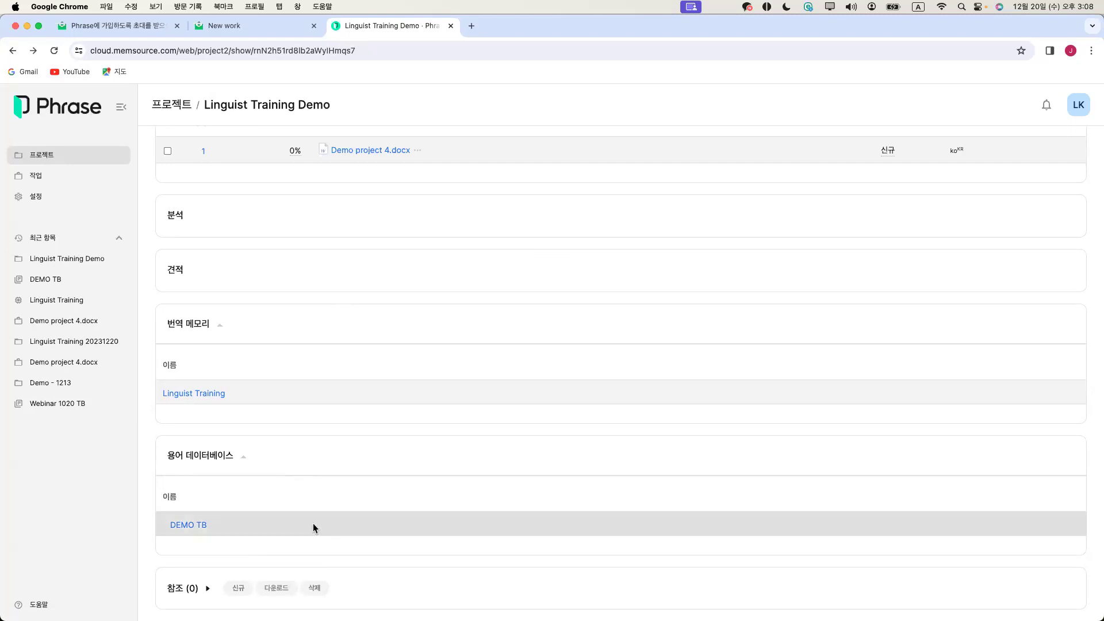
{"action": "scroll", "coordinate": [313, 523], "scroll_direction": "up", "scroll_amount": 4}
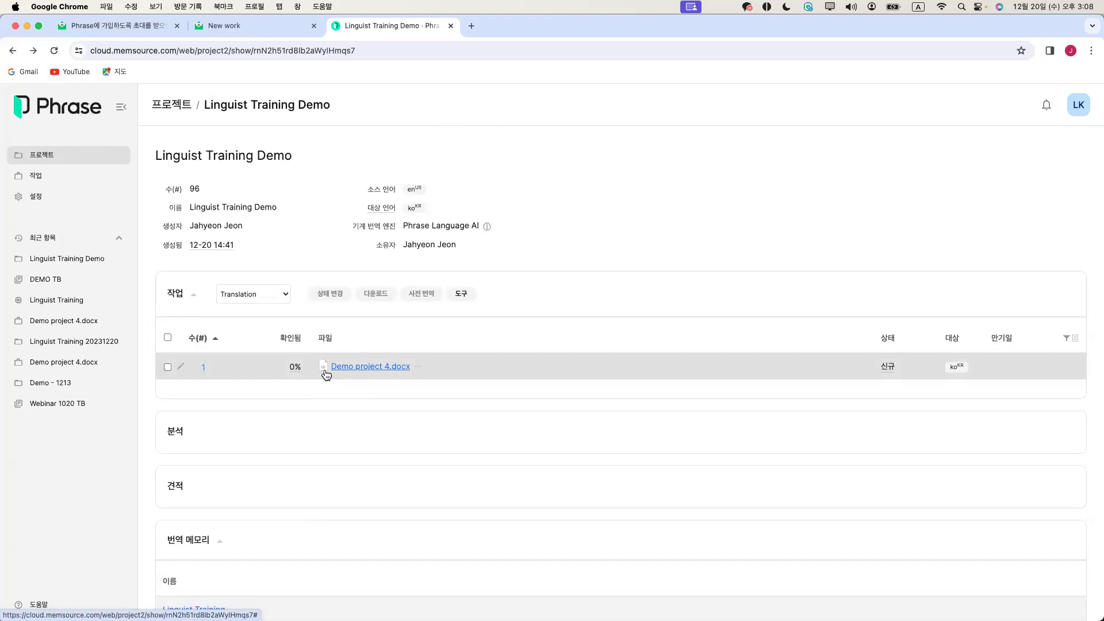
Open the not-yet-accepted Demo project 4.docx job in the editor through the read-only link
{"action": "left_click", "coordinate": [371, 367]}
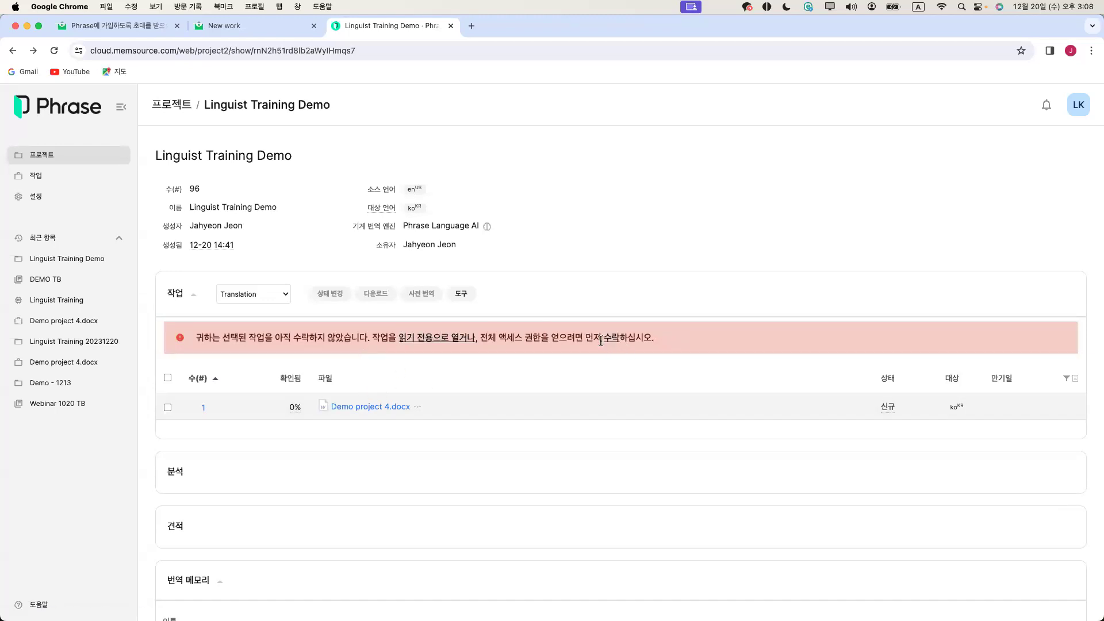
{"action": "left_click", "coordinate": [449, 345]}
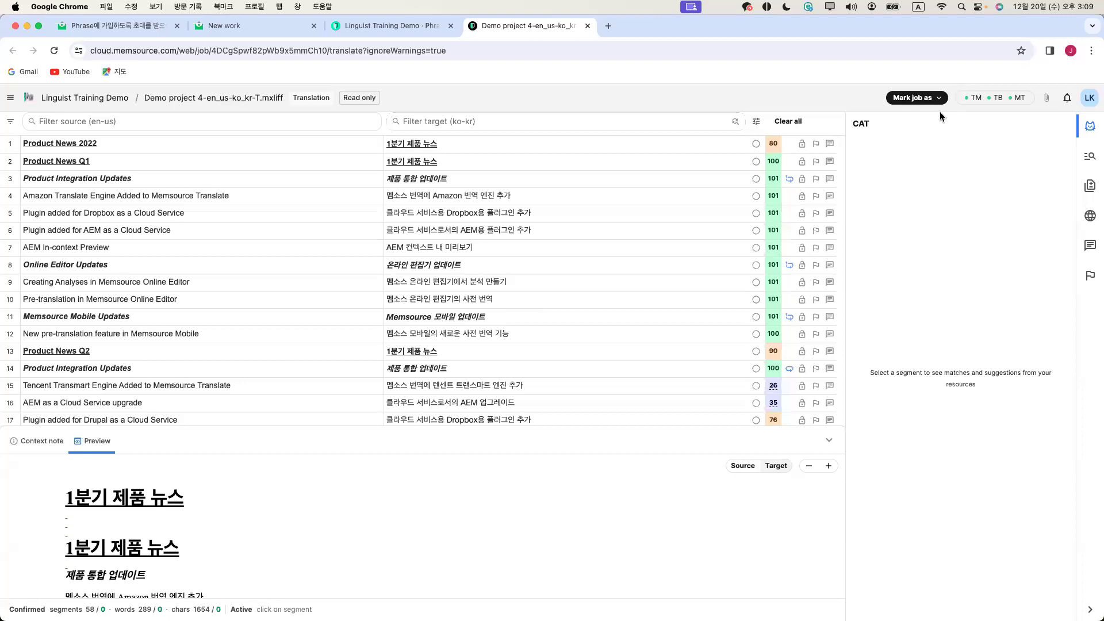
{"action": "left_click", "coordinate": [923, 98]}
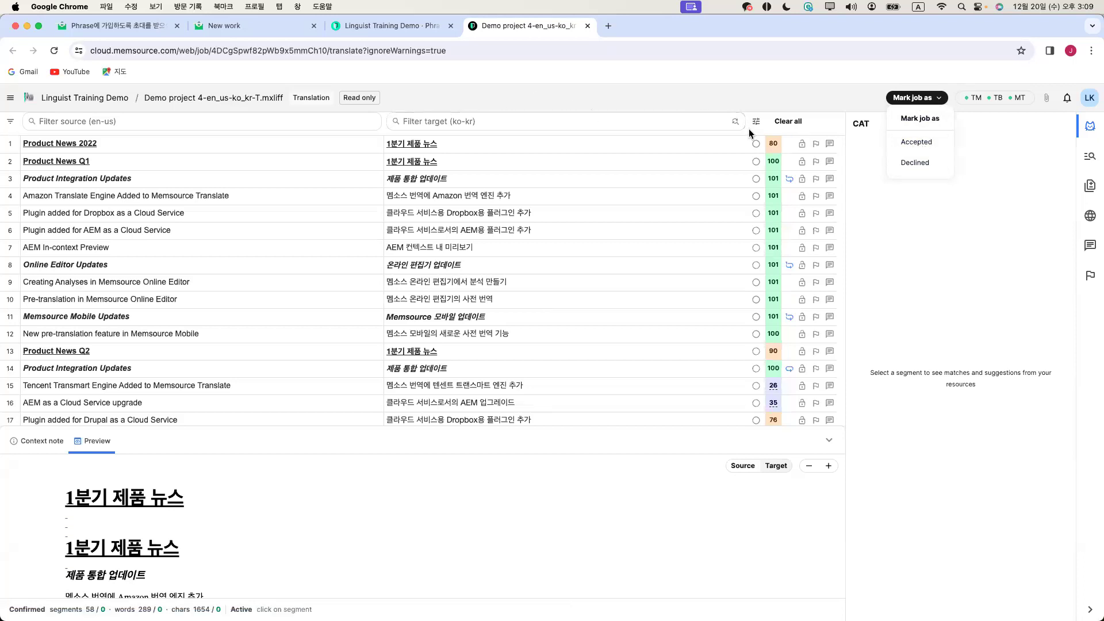
Mark the Demo project 4 job as Accepted and confirm it in the dialog
{"action": "left_click", "coordinate": [925, 141]}
{"action": "left_click", "coordinate": [714, 382]}
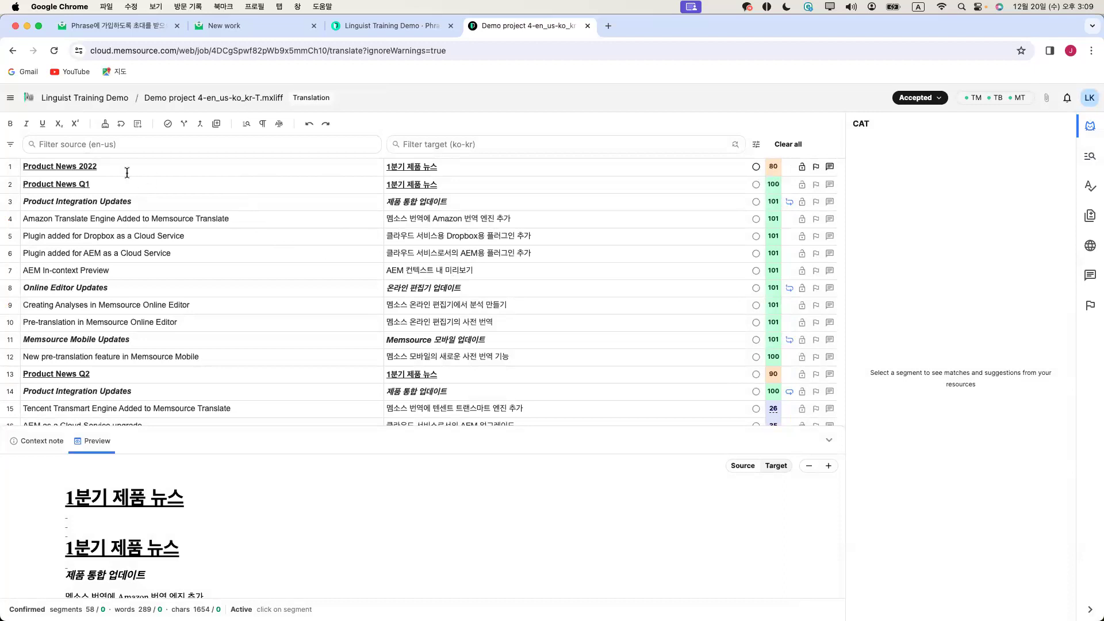
Check the memory and term matches for segments 2 through 9 in turn
{"action": "scroll", "coordinate": [143, 343], "scroll_direction": "down", "scroll_amount": 2}
{"action": "scroll", "coordinate": [167, 288], "scroll_direction": "up", "scroll_amount": 2}
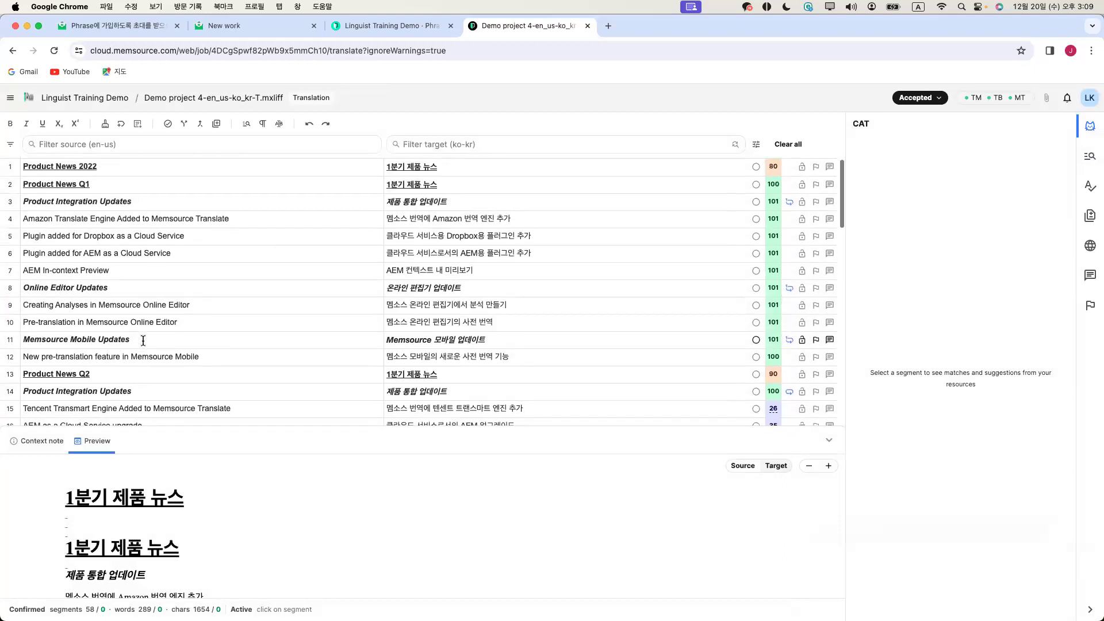
{"action": "left_click", "coordinate": [168, 176]}
{"action": "left_click", "coordinate": [170, 206]}
{"action": "left_click", "coordinate": [239, 223]}
{"action": "left_click", "coordinate": [239, 242]}
{"action": "left_click", "coordinate": [239, 252]}
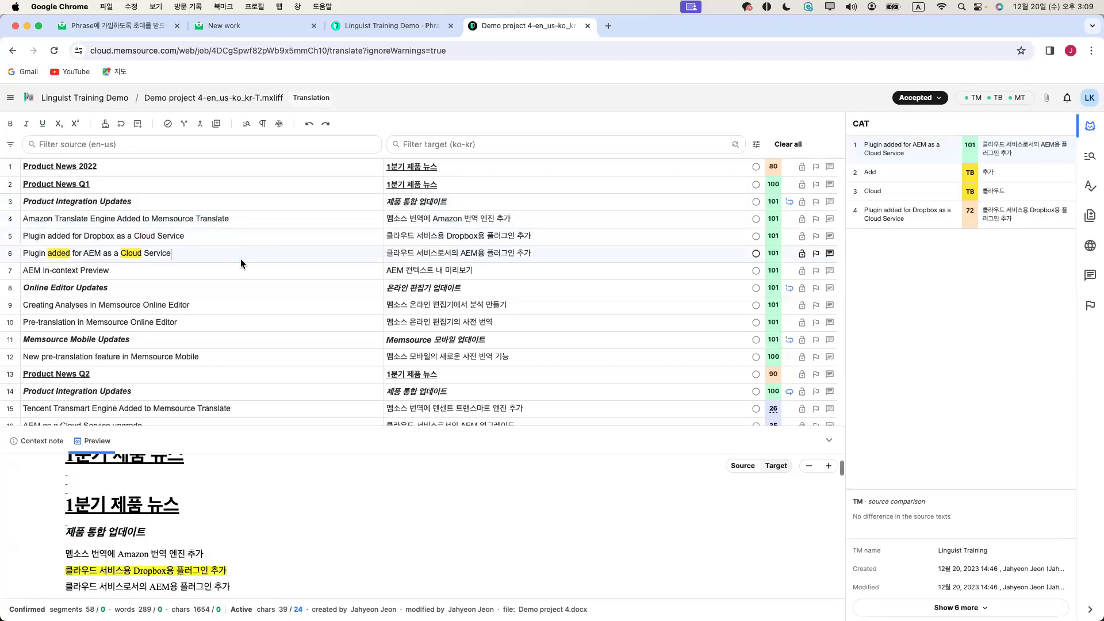
{"action": "left_click", "coordinate": [242, 273]}
{"action": "left_click", "coordinate": [241, 291]}
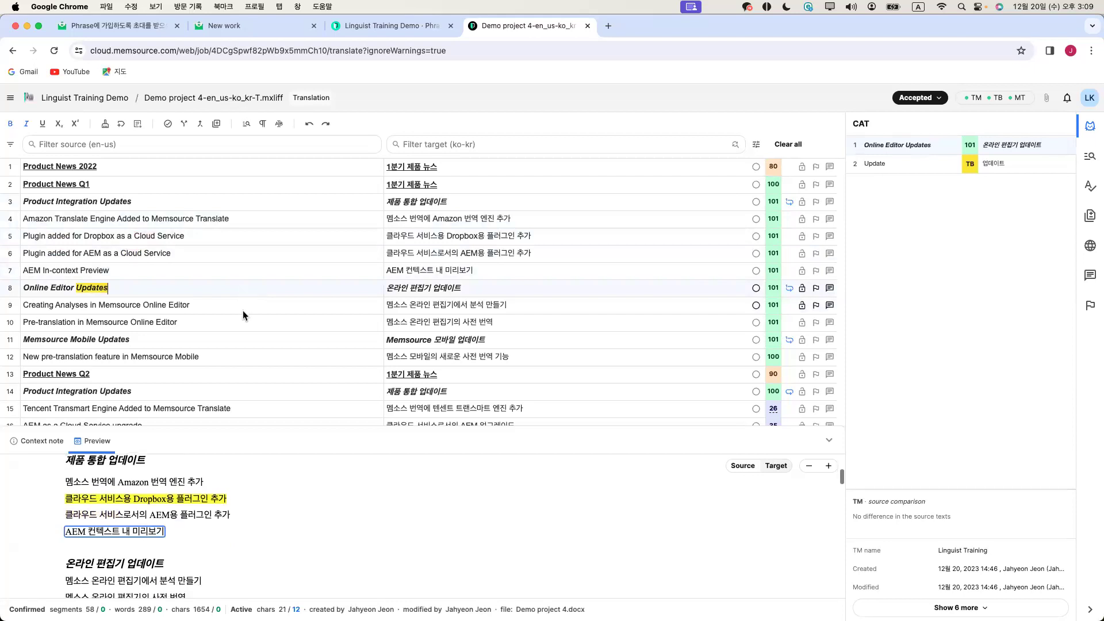
{"action": "left_click", "coordinate": [243, 307]}
Clear segment 8's translation and reinsert the 101% match 온라인 편집기 업데이트 with Ctrl+1
{"action": "left_click", "coordinate": [468, 180]}
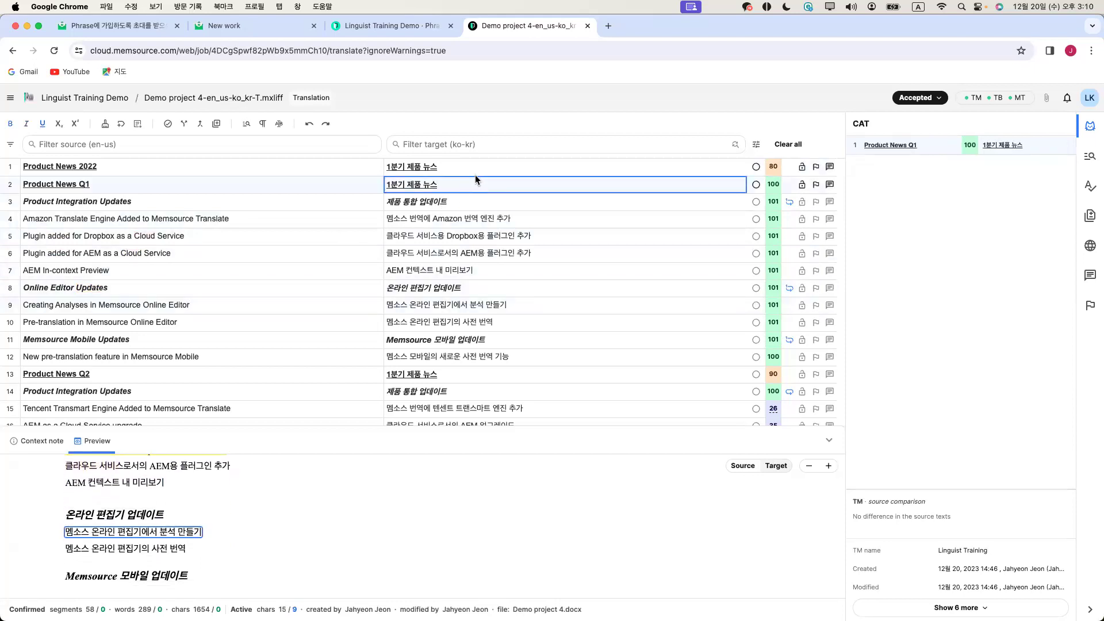
{"action": "left_click", "coordinate": [486, 169]}
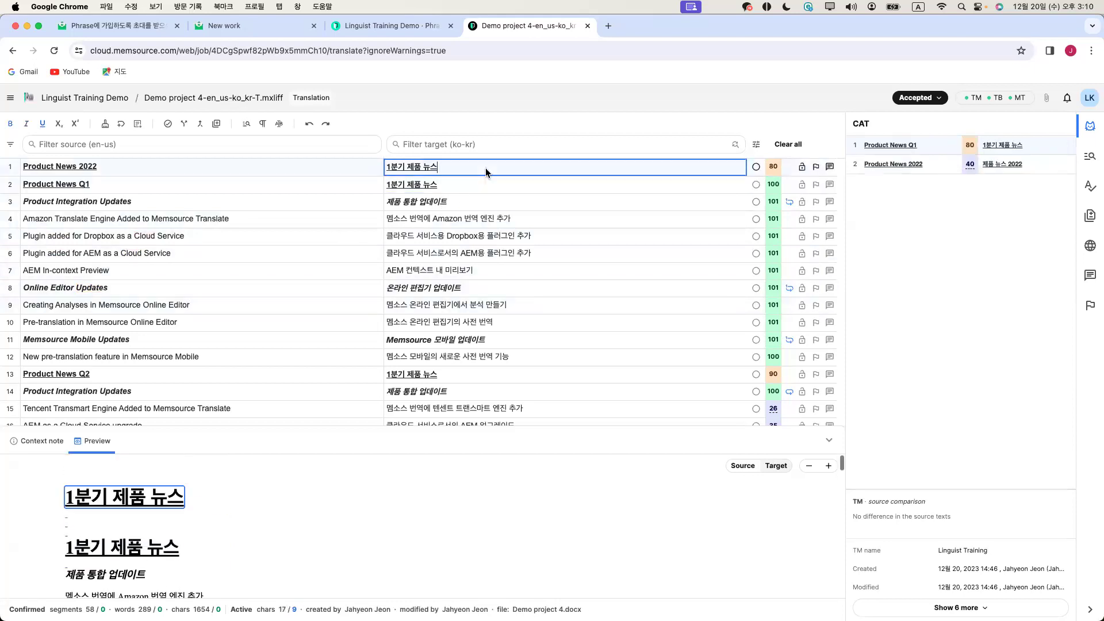
{"action": "left_click", "coordinate": [509, 186]}
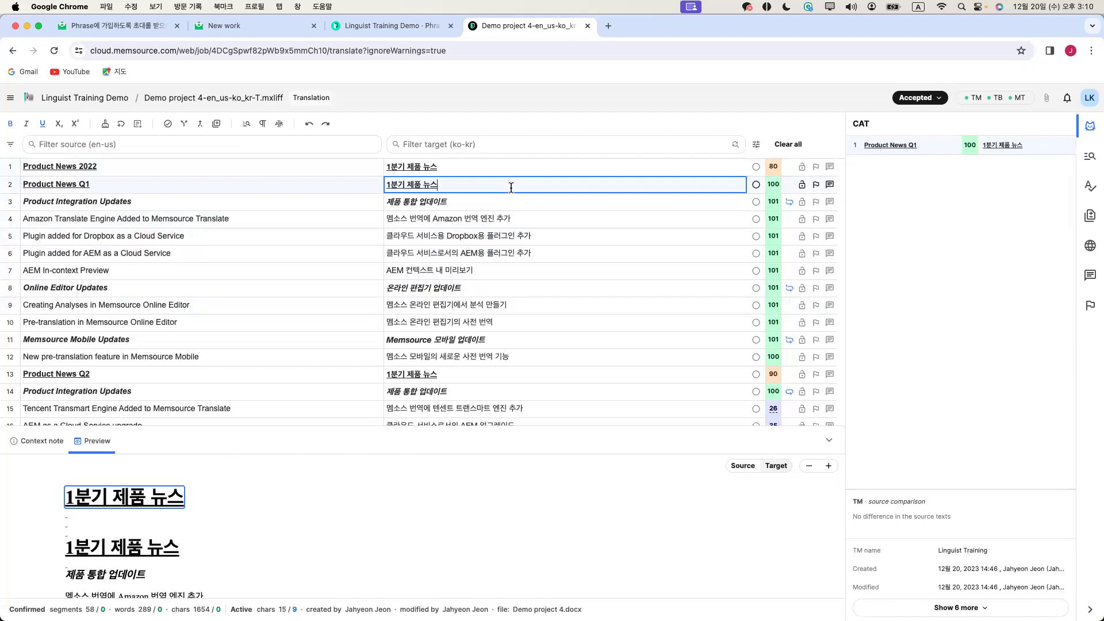
{"action": "left_click", "coordinate": [516, 219]}
{"action": "left_click", "coordinate": [525, 238]}
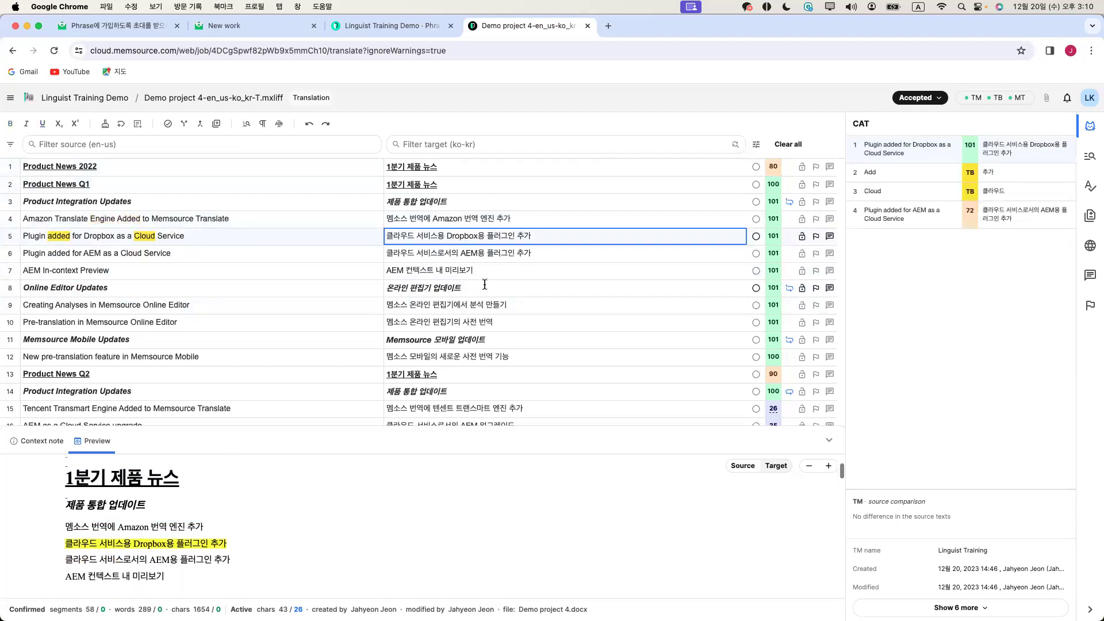
{"action": "left_click", "coordinate": [389, 283]}
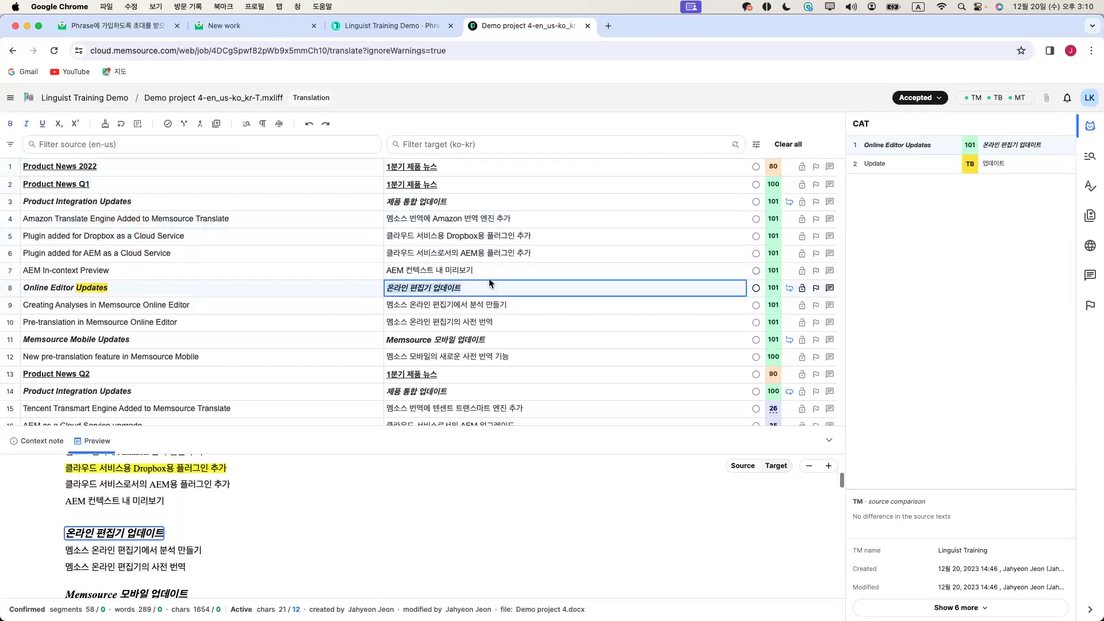
{"action": "key", "text": "super+a"}
{"action": "key", "text": "BackSpace"}
{"action": "key", "text": "ctrl+1"}
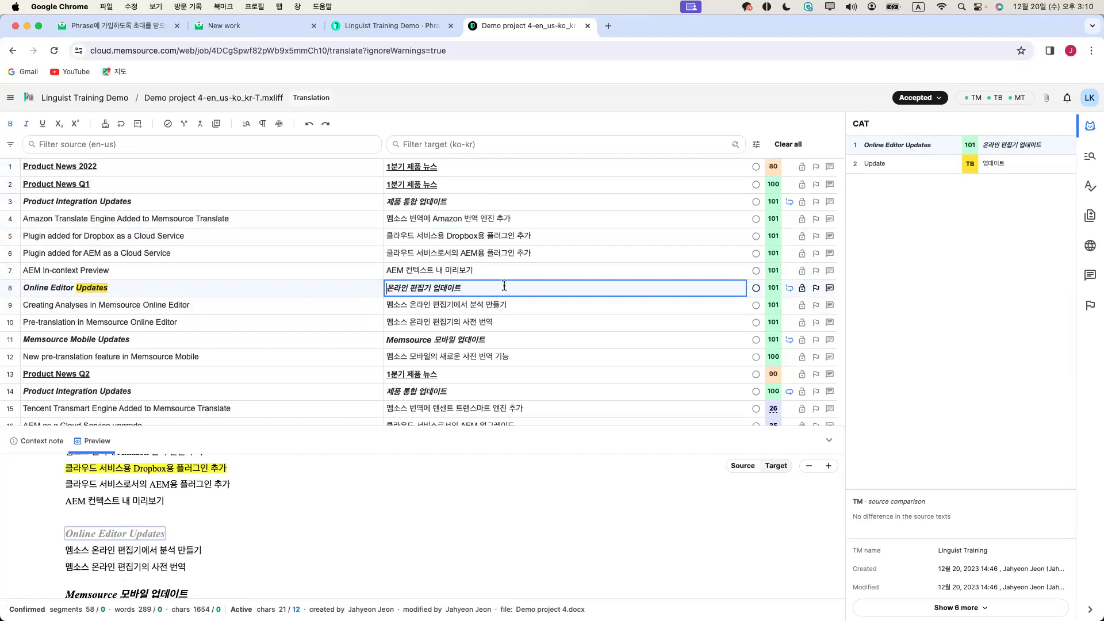
{"action": "left_click", "coordinate": [270, 165]}
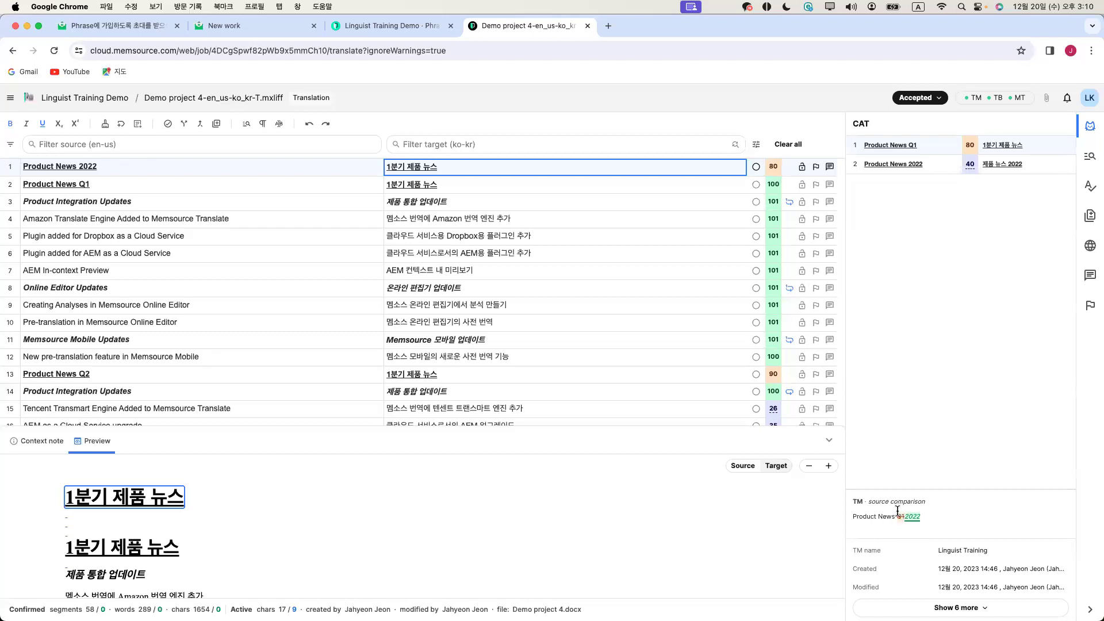
Expand segment 1's full TM match details, then view its 40% DeepL machine-translation suggestion
{"action": "left_click", "coordinate": [958, 607]}
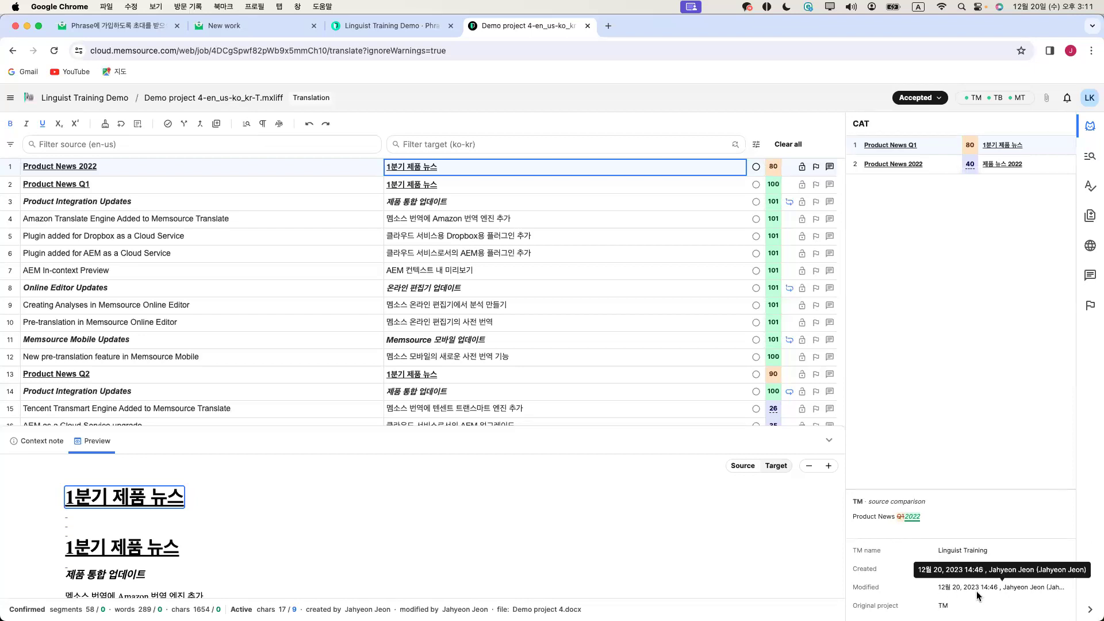
{"action": "left_click", "coordinate": [951, 168]}
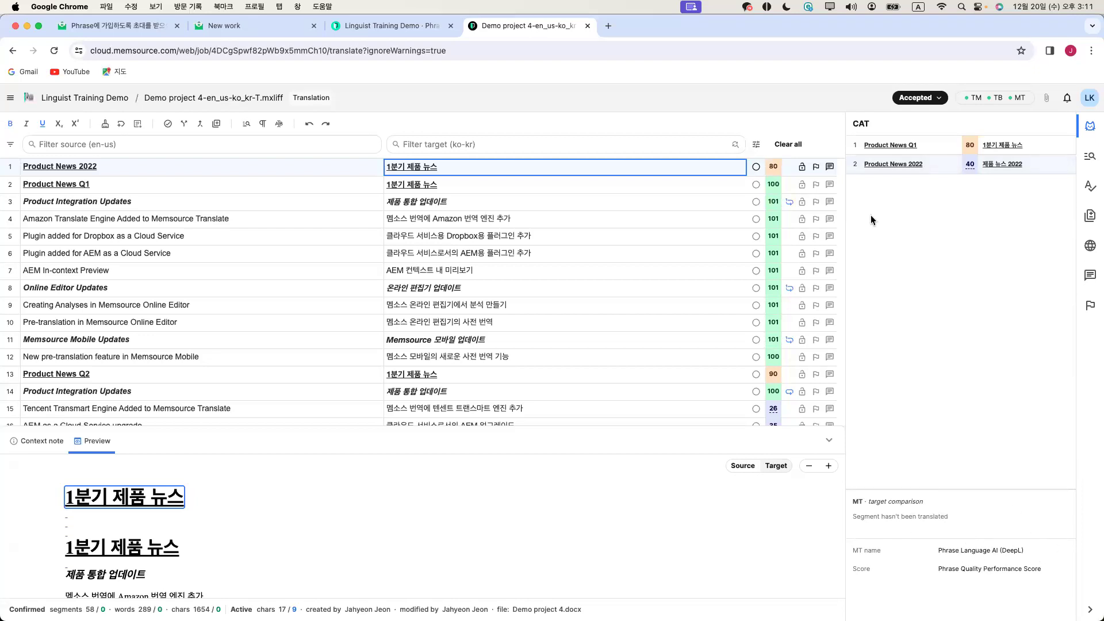
Step through segments 2–7, ending on segment 3's 101% match 제품 통합 업데이트 and Update term
{"action": "left_click", "coordinate": [598, 185]}
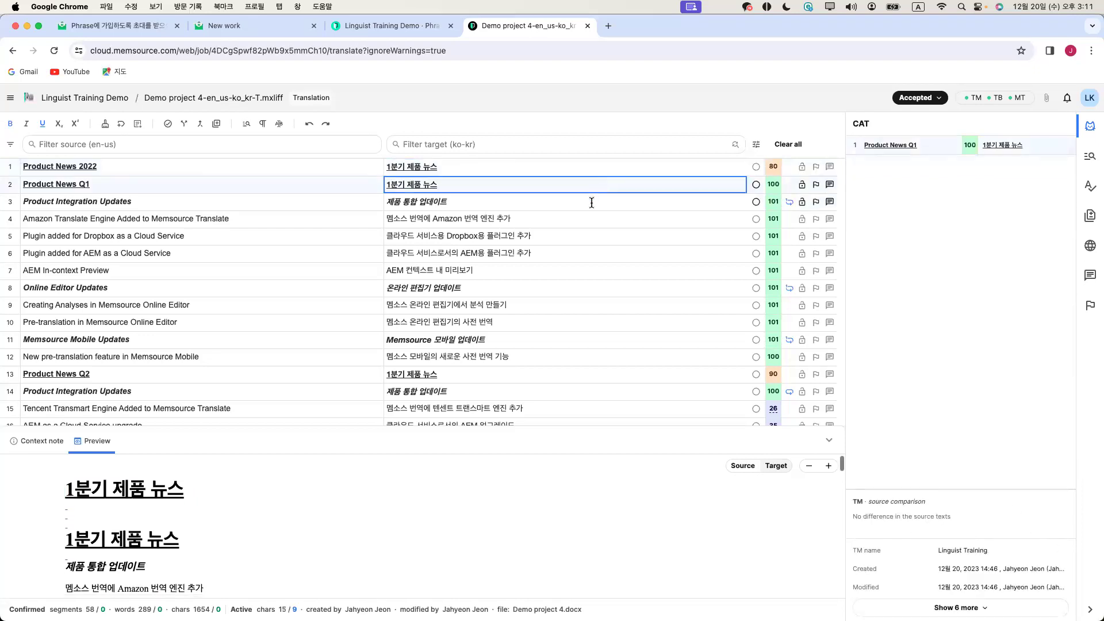
{"action": "left_click", "coordinate": [592, 202]}
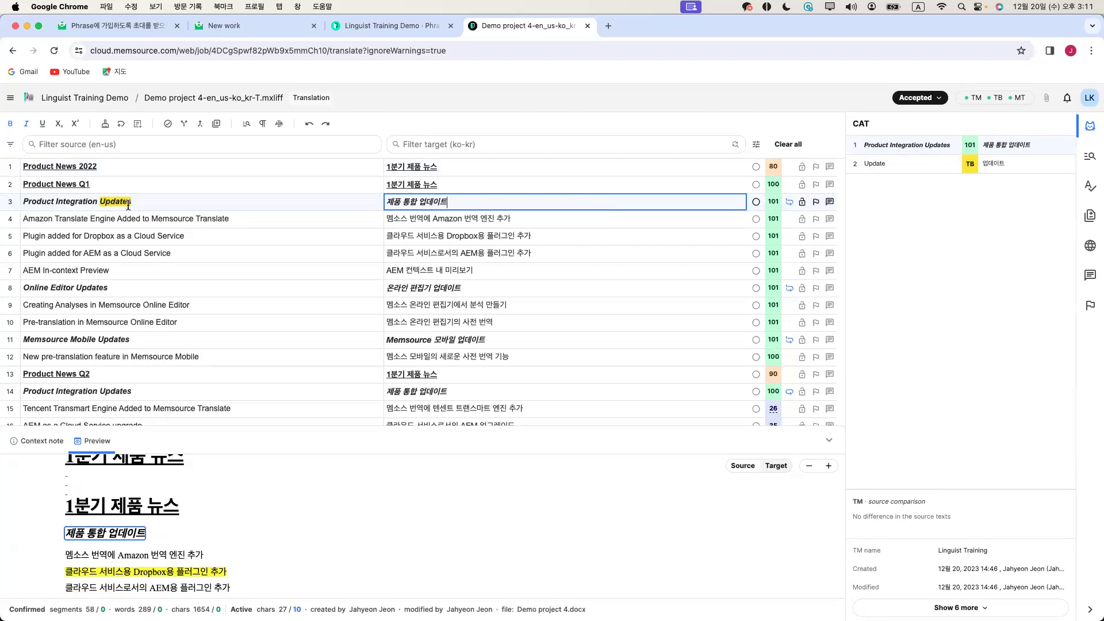
{"action": "left_click", "coordinate": [475, 222]}
{"action": "left_click", "coordinate": [470, 235]}
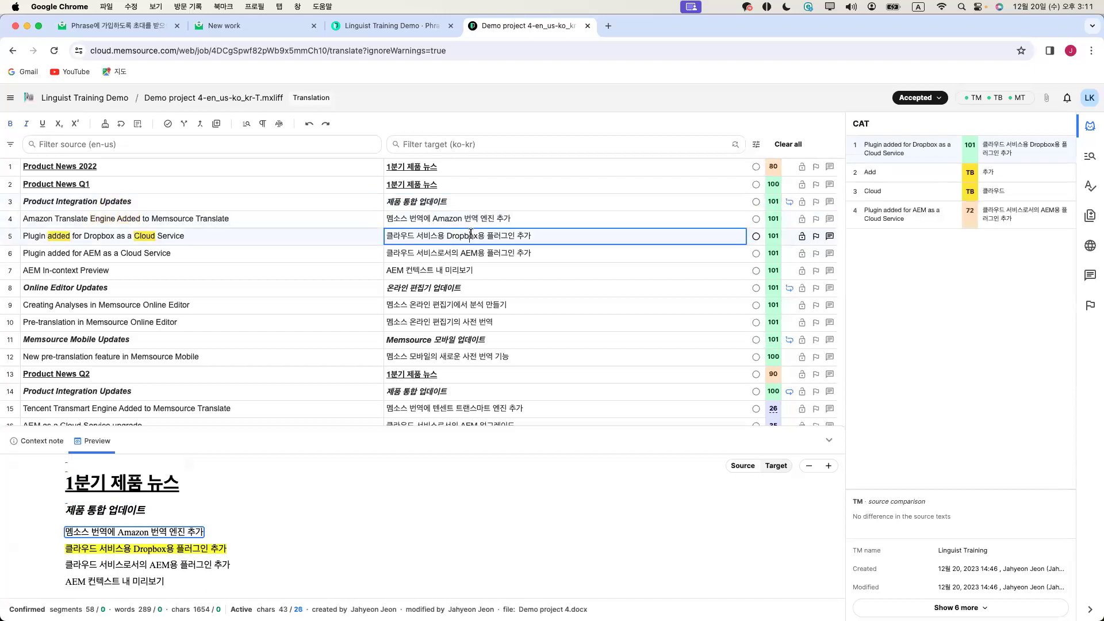
{"action": "left_click", "coordinate": [468, 246]}
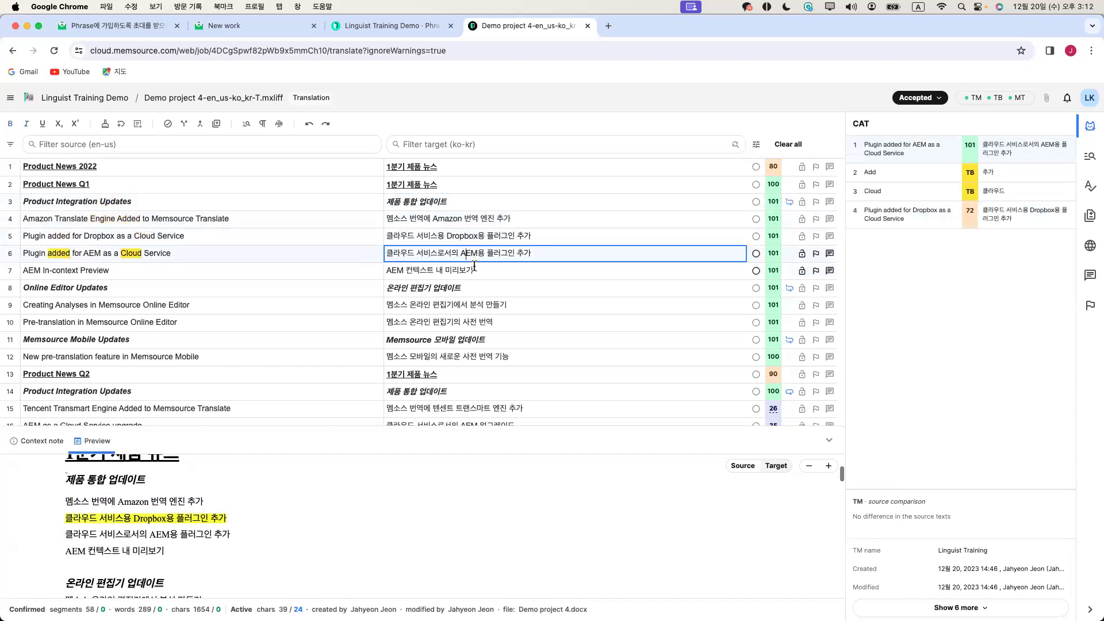
{"action": "left_click", "coordinate": [474, 269]}
{"action": "left_click", "coordinate": [477, 223]}
{"action": "left_click", "coordinate": [470, 202]}
{"action": "scroll", "coordinate": [347, 509], "scroll_direction": "down", "scroll_amount": 10}
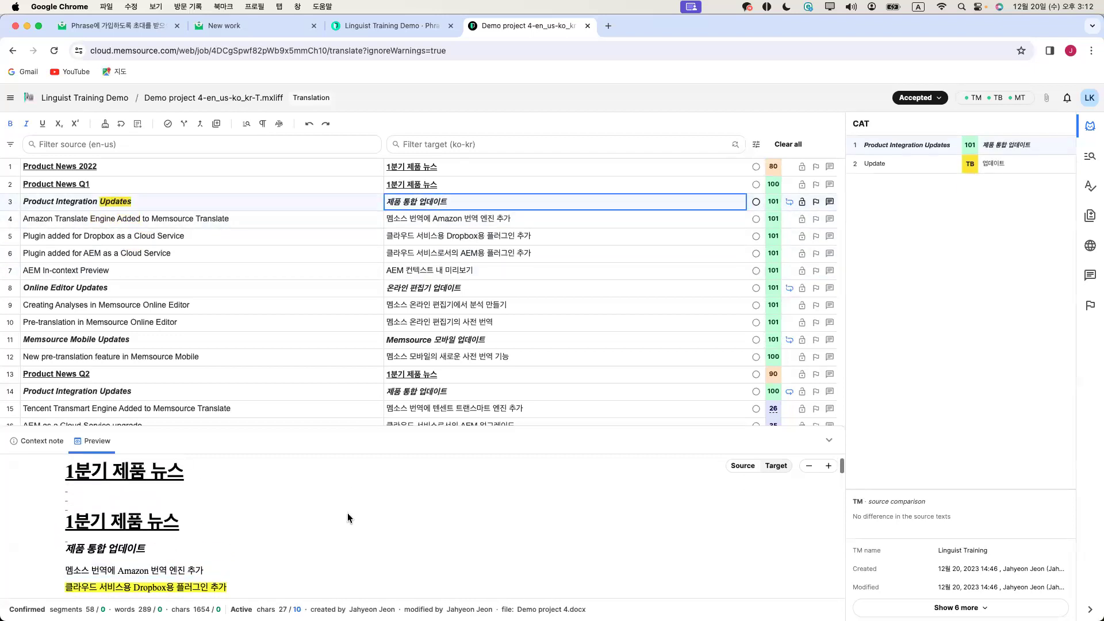
Enlarge the document preview pane and scroll through it
{"action": "scroll", "coordinate": [345, 510], "scroll_direction": "up", "scroll_amount": 10}
{"action": "scroll", "coordinate": [345, 510], "scroll_direction": "up", "scroll_amount": 2}
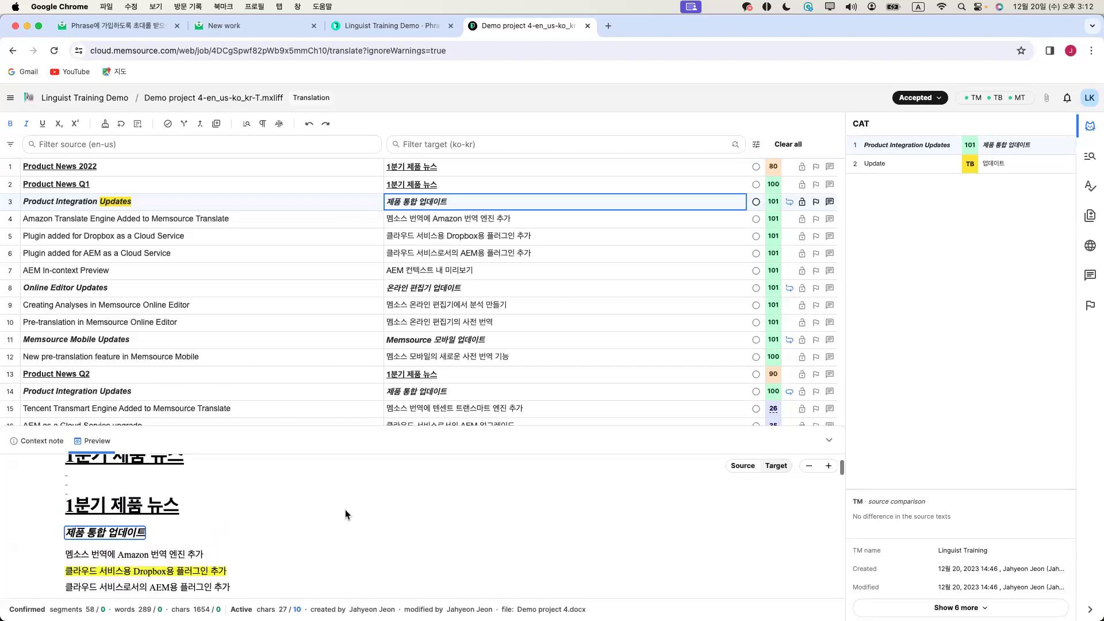
{"action": "left_click_drag", "start_coordinate": [361, 425], "coordinate": [409, 245]}
{"action": "scroll", "coordinate": [381, 397], "scroll_direction": "down", "scroll_amount": 5}
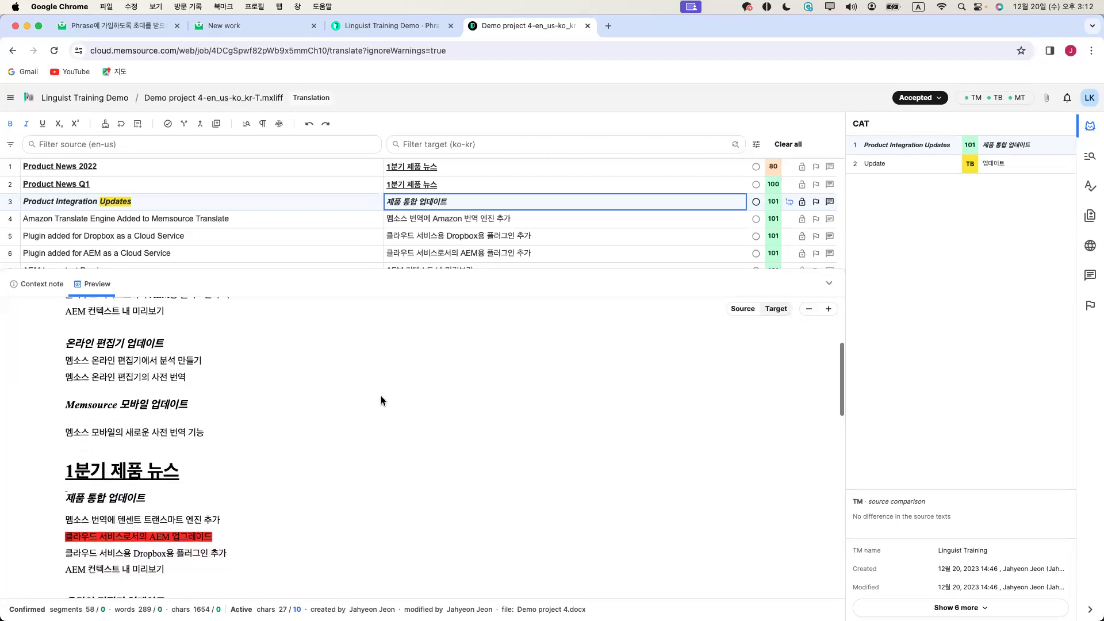
{"action": "scroll", "coordinate": [297, 405], "scroll_direction": "down", "scroll_amount": 4}
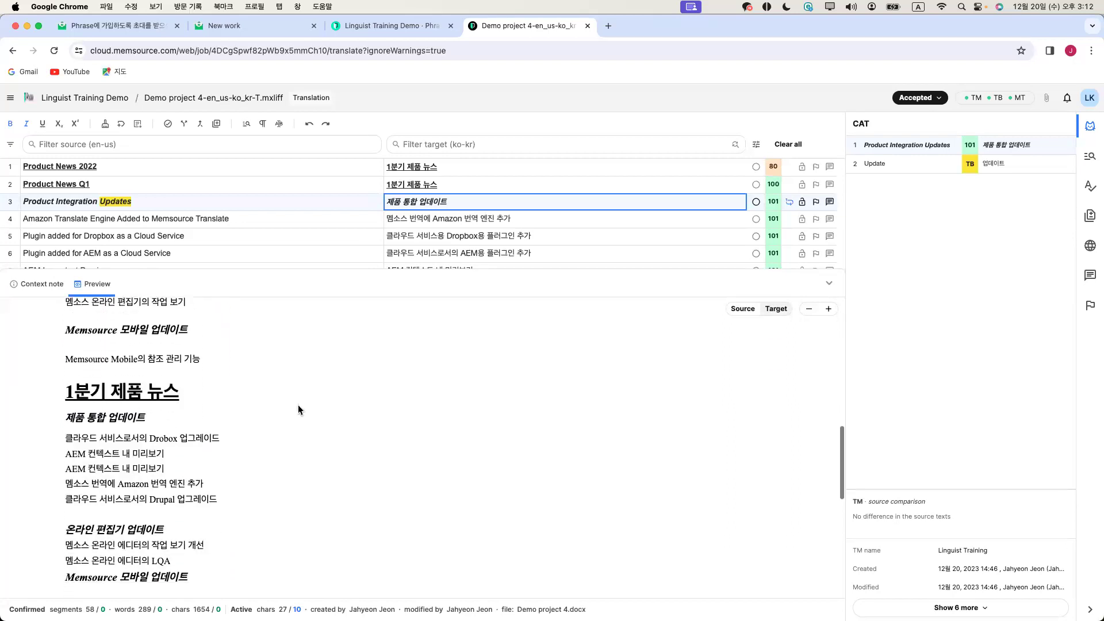
{"action": "scroll", "coordinate": [298, 405], "scroll_direction": "up", "scroll_amount": 10}
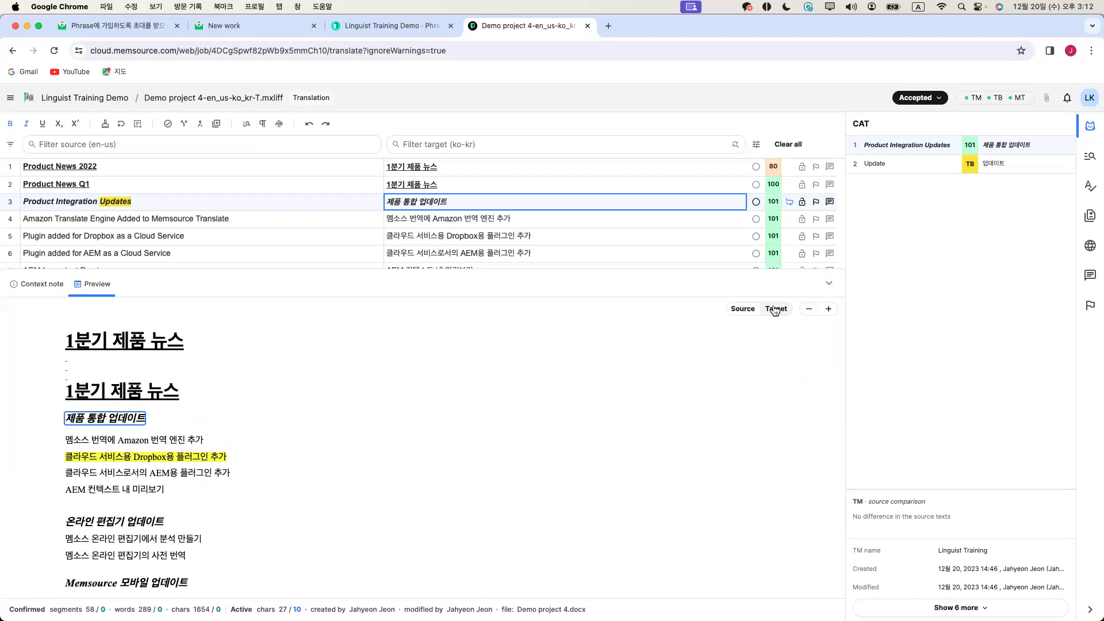
Set the preview to Source so it shows the English document, then shrink the pane back
{"action": "left_click", "coordinate": [743, 308]}
{"action": "left_click", "coordinate": [776, 309]}
{"action": "left_click", "coordinate": [743, 309]}
{"action": "scroll", "coordinate": [451, 346], "scroll_direction": "down", "scroll_amount": 15}
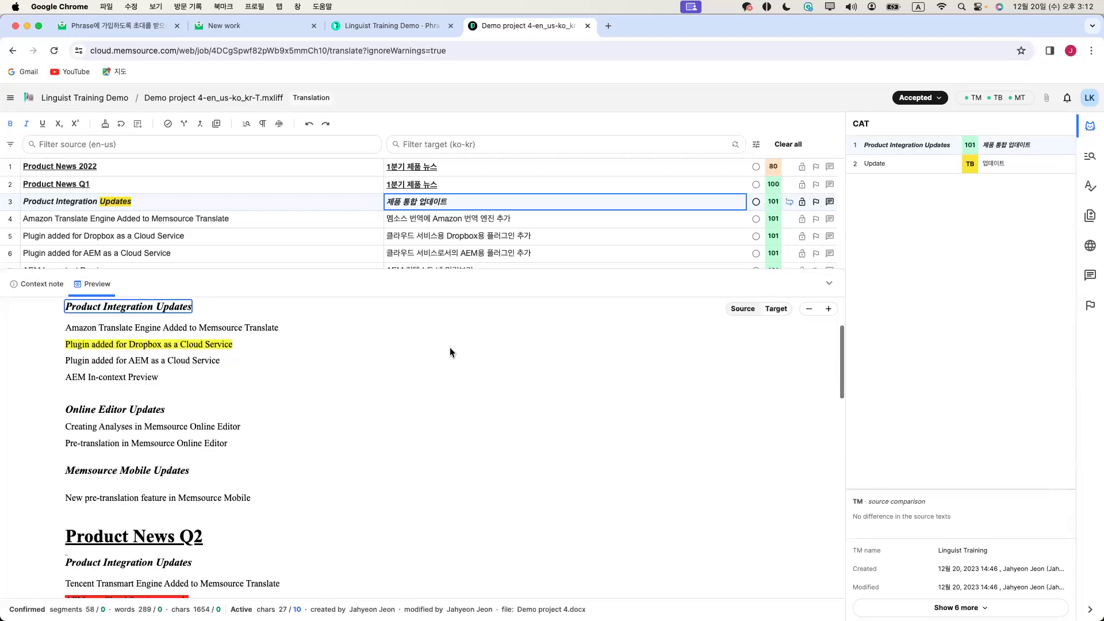
{"action": "scroll", "coordinate": [447, 348], "scroll_direction": "down", "scroll_amount": 10}
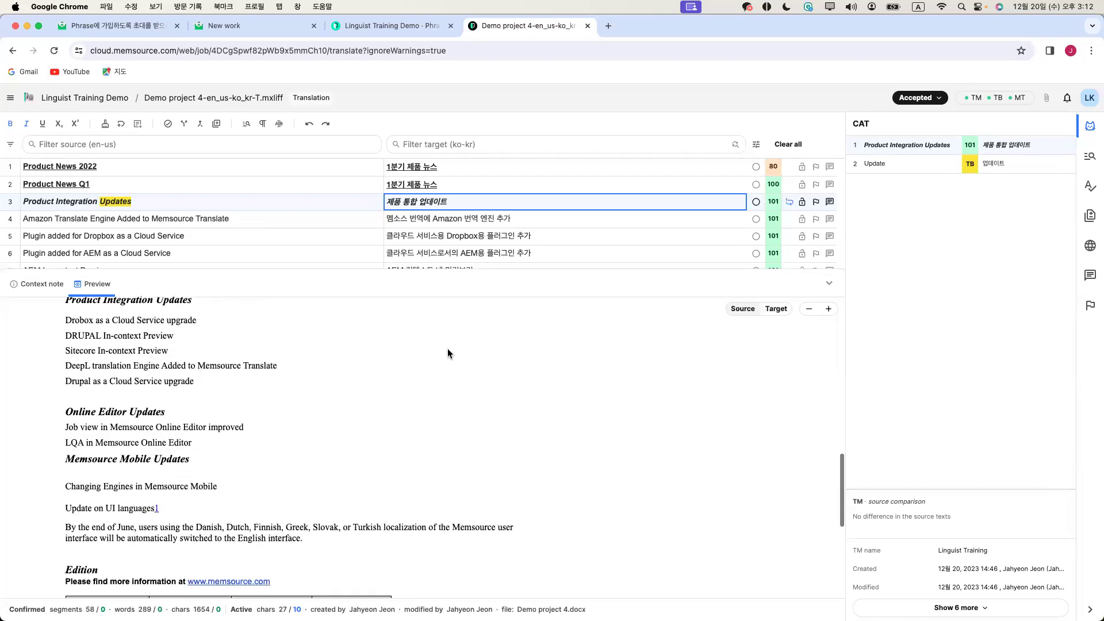
{"action": "scroll", "coordinate": [447, 348], "scroll_direction": "up", "scroll_amount": 15}
{"action": "left_click_drag", "start_coordinate": [502, 268], "coordinate": [503, 454]}
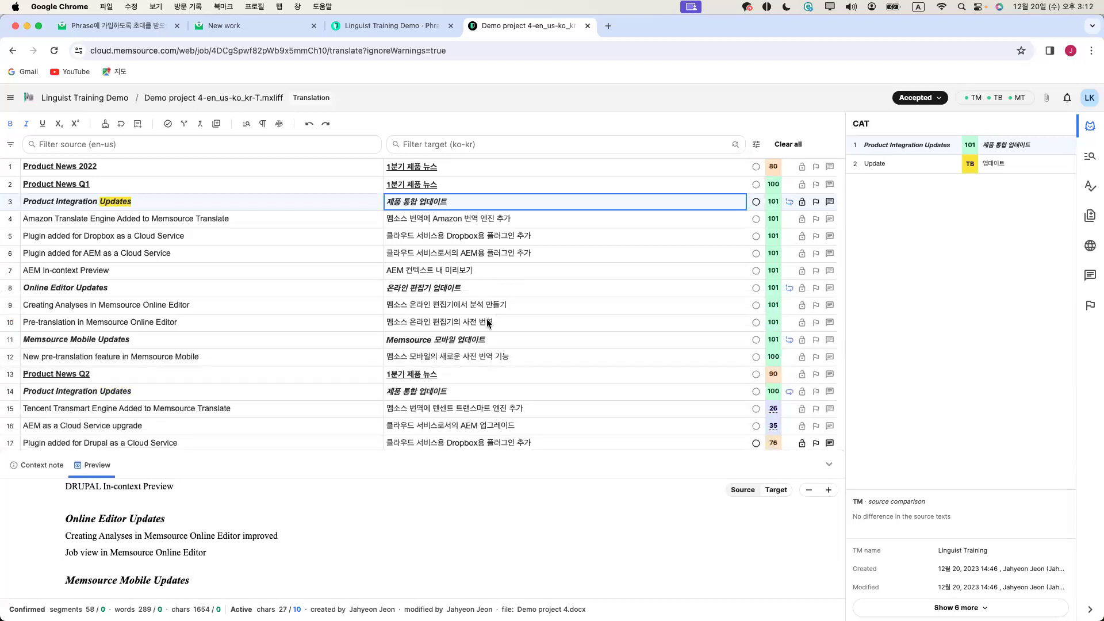
{"action": "left_click", "coordinate": [461, 165]}
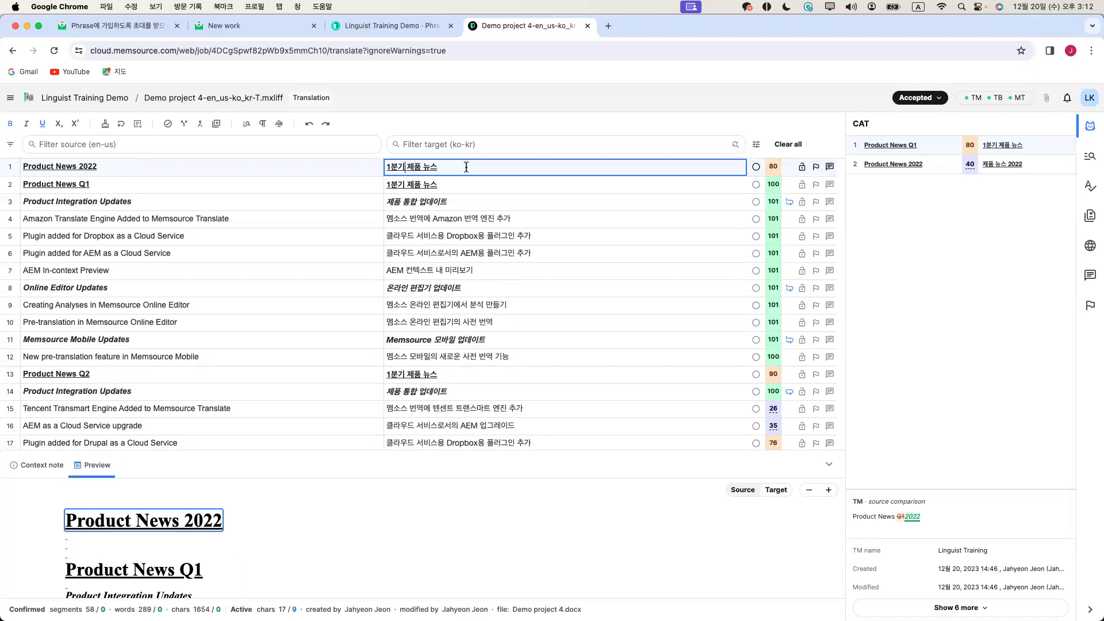
Replace 1분기 with 2022 in segment 1 and confirm segments 1 and 2
{"action": "key", "text": "BackSpace"}
{"action": "key", "text": "BackSpace"}
{"action": "key", "text": "BackSpace"}
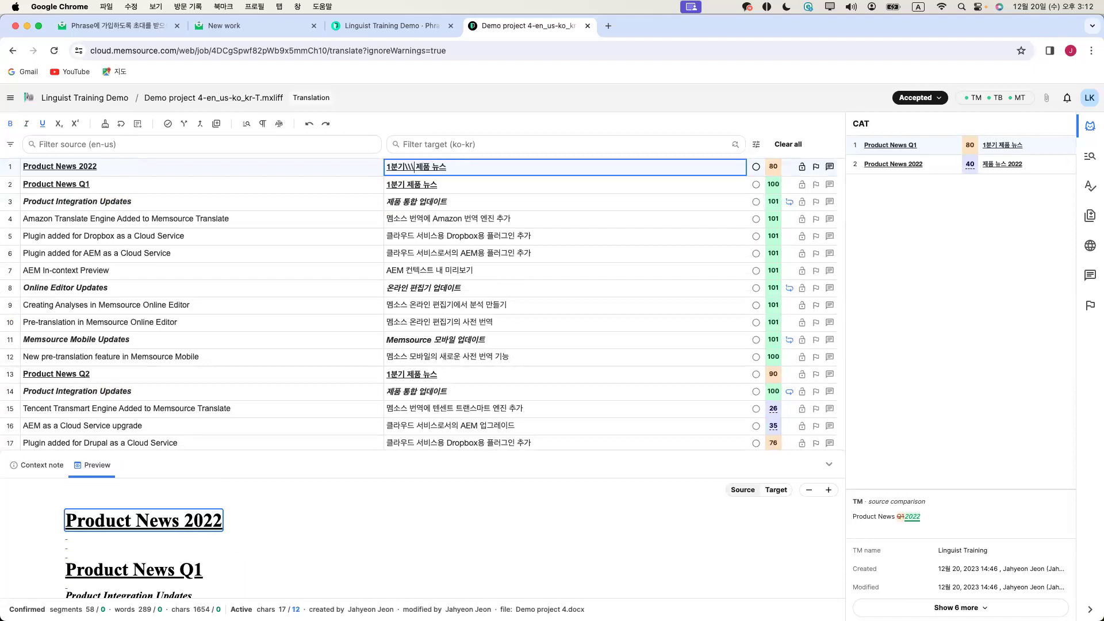
{"action": "type", "text": "2022"}
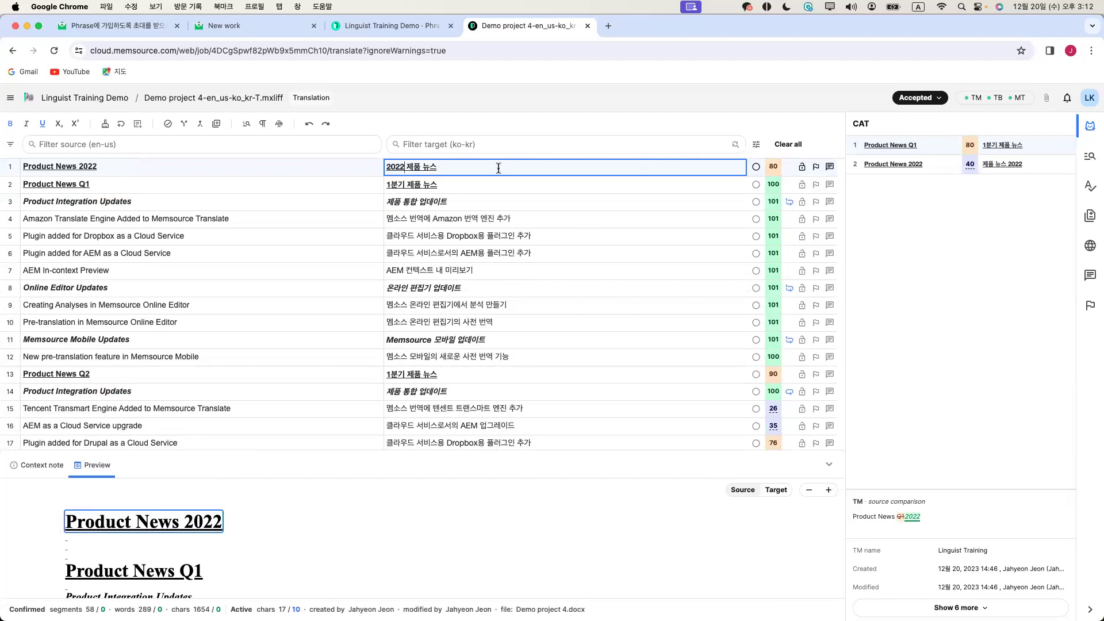
{"action": "left_click", "coordinate": [758, 170]}
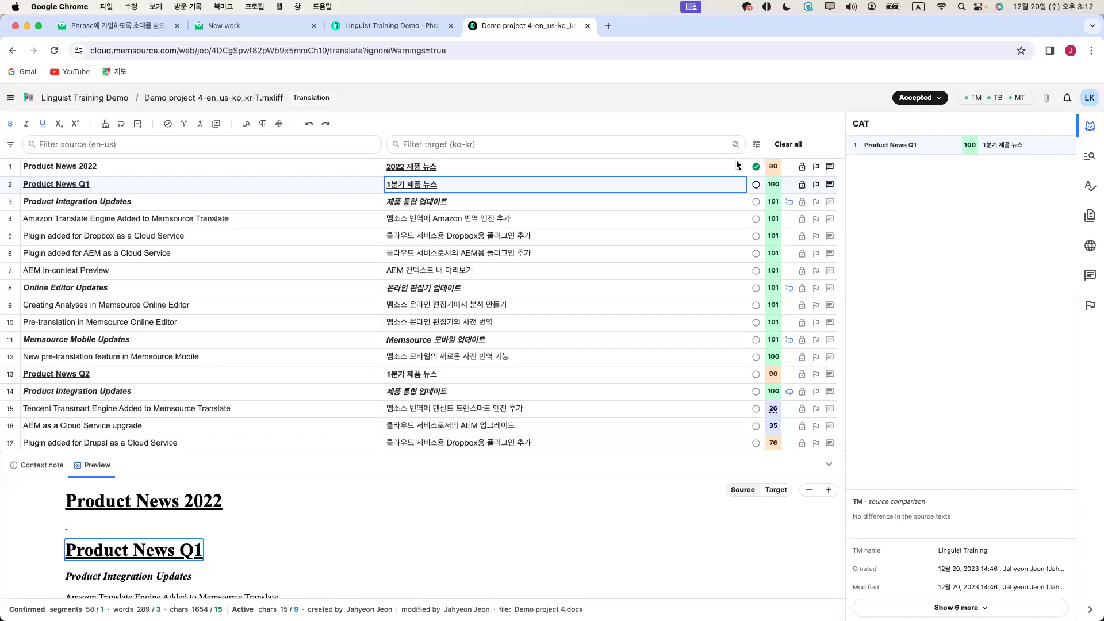
{"action": "left_click", "coordinate": [756, 184]}
Confirm segments 3 through 12 with Ctrl+Enter, reaching 18 of 58 confirmed
{"action": "left_click", "coordinate": [727, 189]}
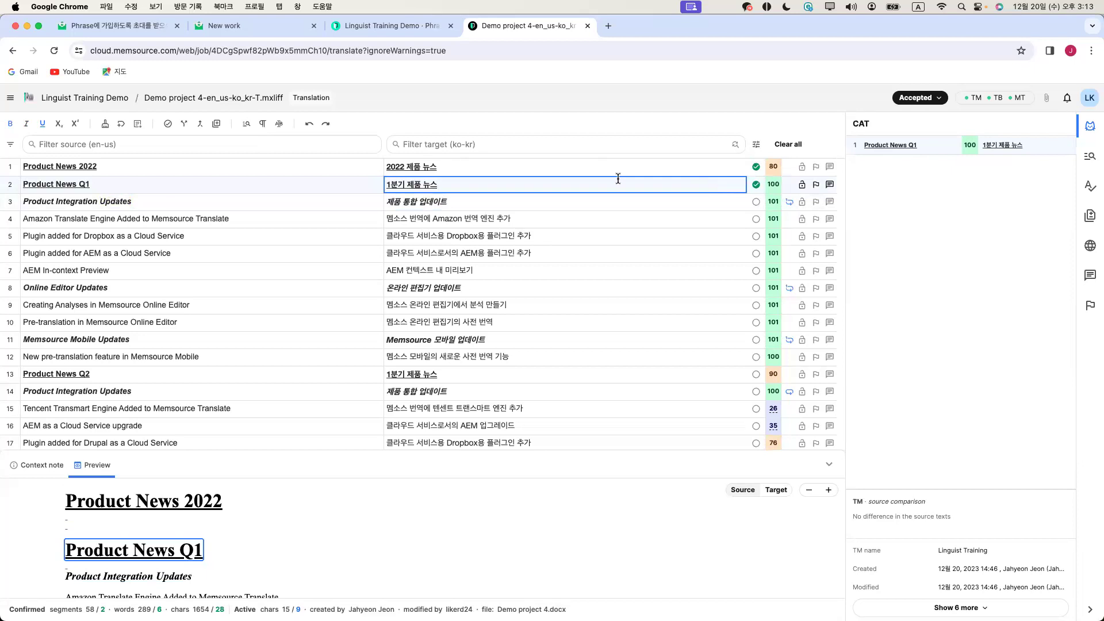
{"action": "key", "text": "ctrl+Return"}
{"action": "key", "text": "ctrl+Return"}
{"action": "key", "text": "ctrl+Return"}
{"action": "key", "text": "ctrl+Return"}
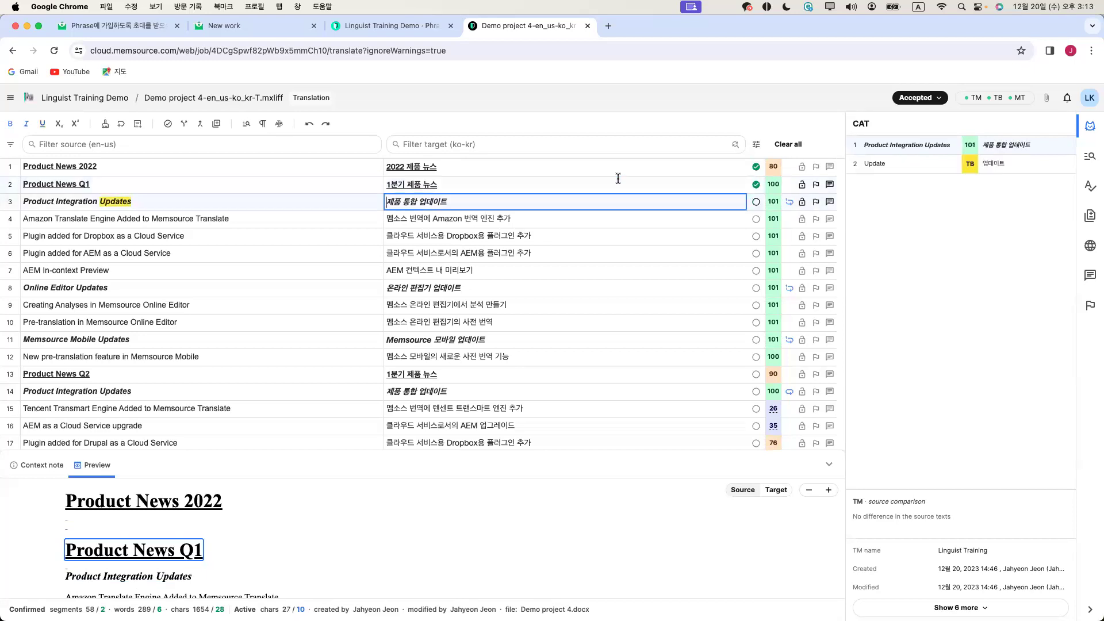
{"action": "key", "text": "ctrl+Return"}
{"action": "key", "text": "ctrl+Return"}
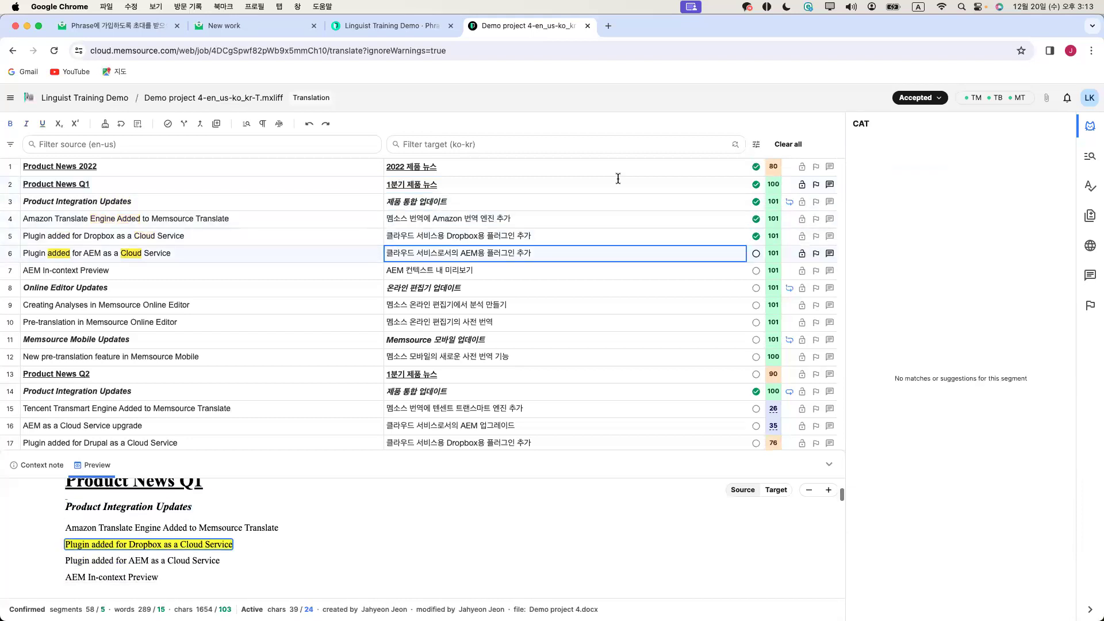
{"action": "key", "text": "ctrl+Return"}
{"action": "key", "text": "ctrl+Return"}
{"action": "key", "text": "ctrl+Return"}
{"action": "key", "text": "ctrl+Return"}
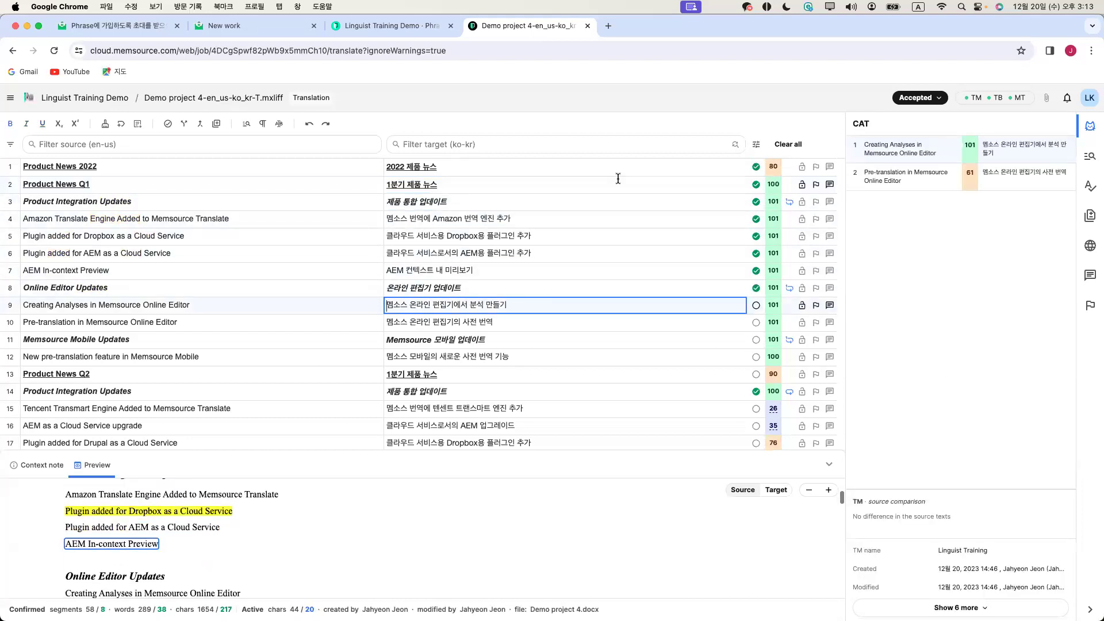
{"action": "key", "text": "ctrl+Return"}
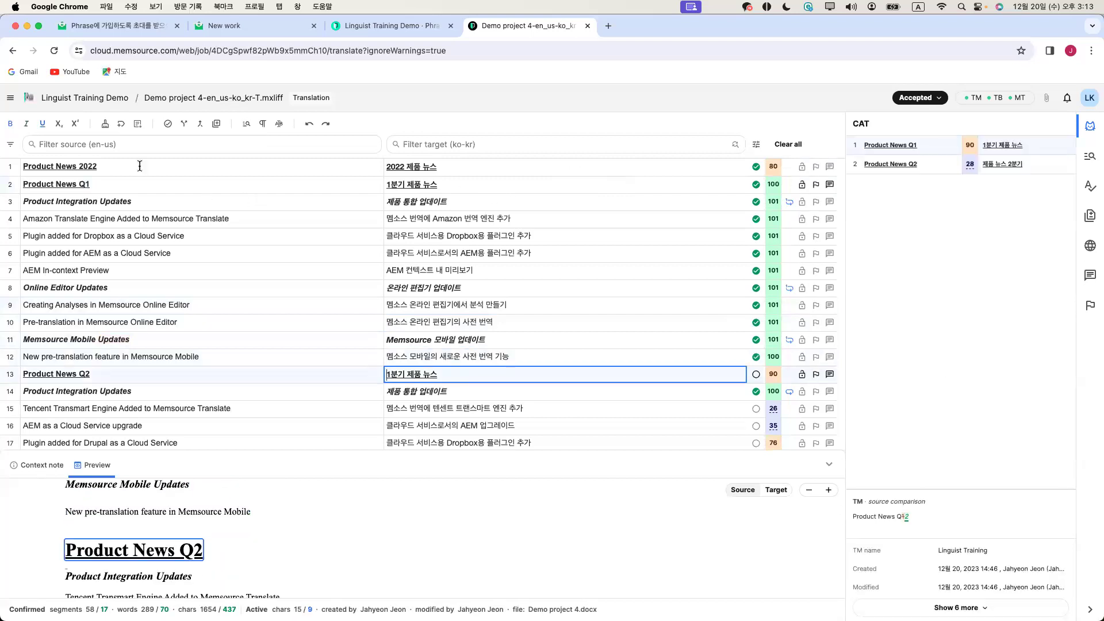
{"action": "left_click", "coordinate": [10, 99]}
{"action": "left_click", "coordinate": [10, 98]}
{"action": "left_click", "coordinate": [10, 99]}
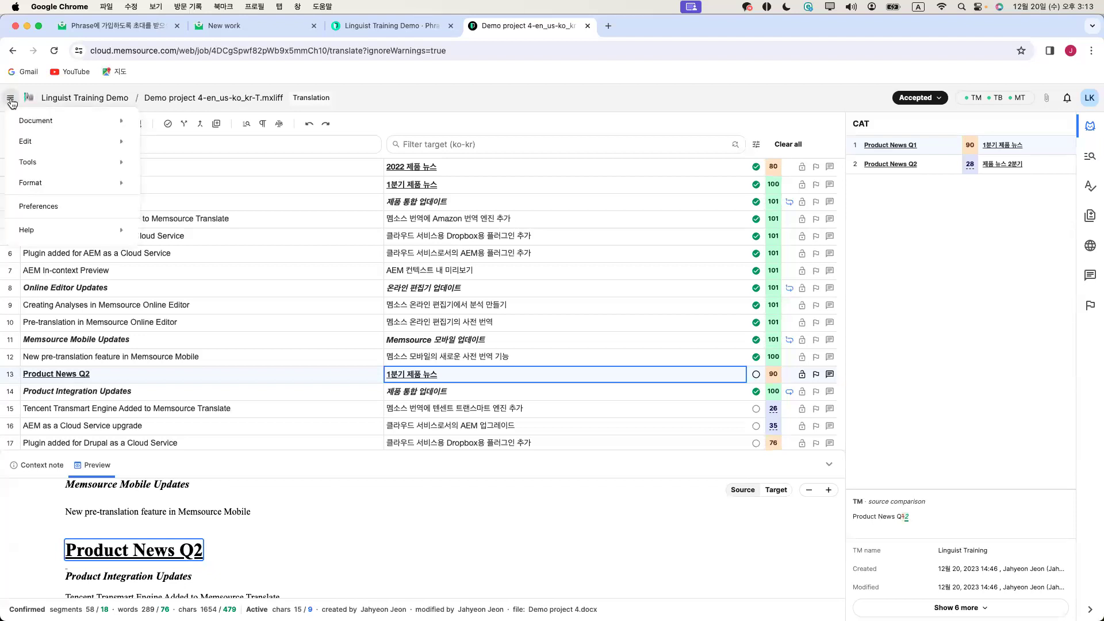
{"action": "left_click", "coordinate": [11, 99]}
{"action": "left_click", "coordinate": [10, 99]}
{"action": "mouse_move", "coordinate": [49, 122]}
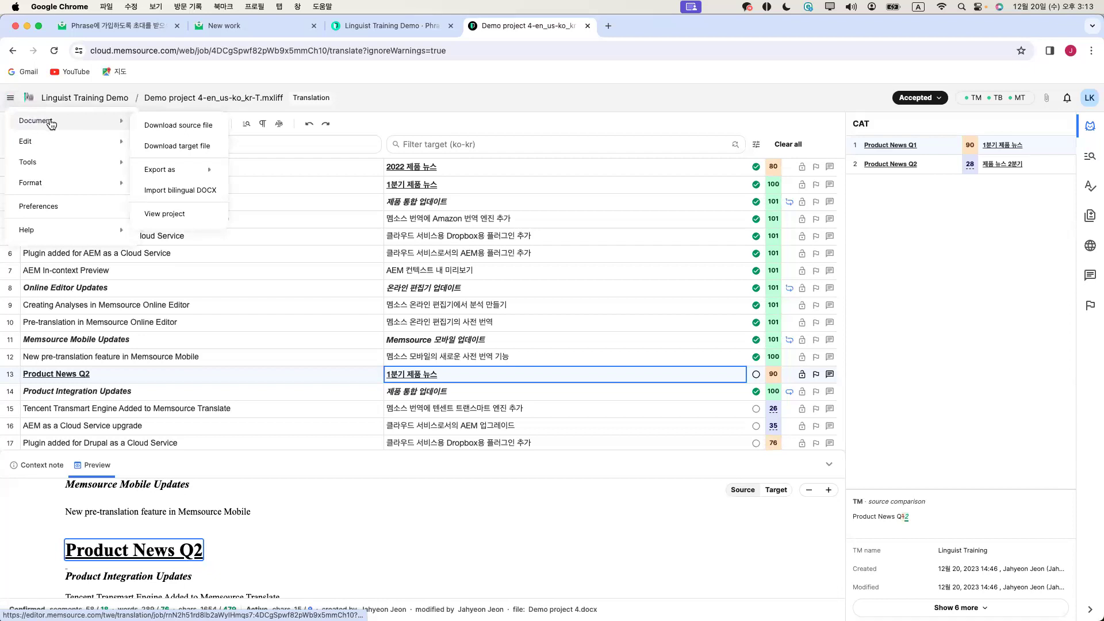
{"action": "mouse_move", "coordinate": [50, 142]}
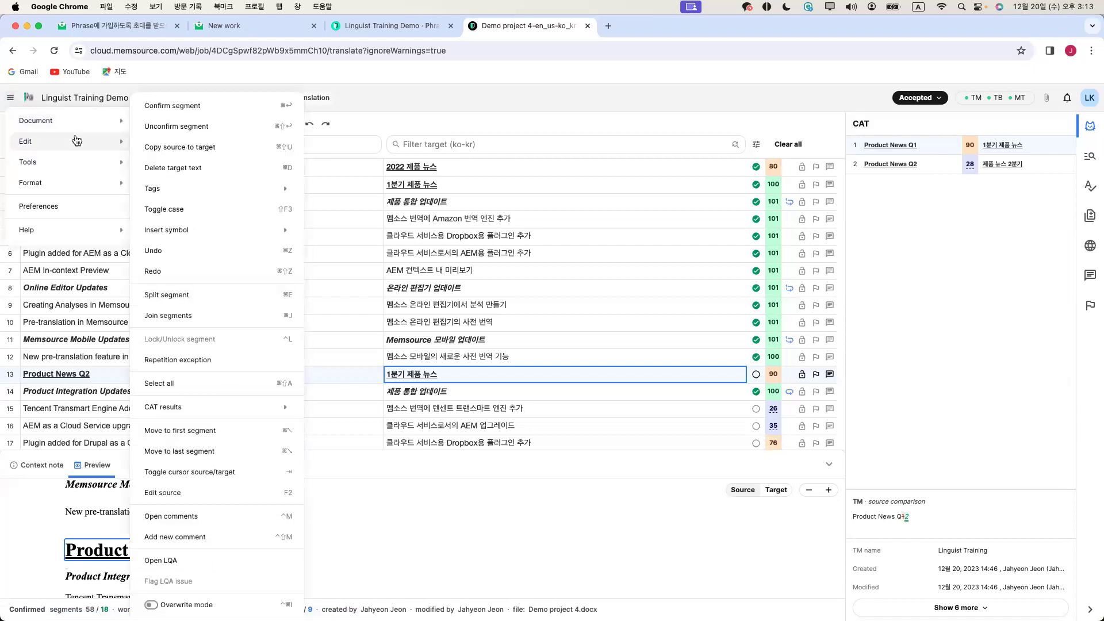
{"action": "mouse_move", "coordinate": [66, 159]}
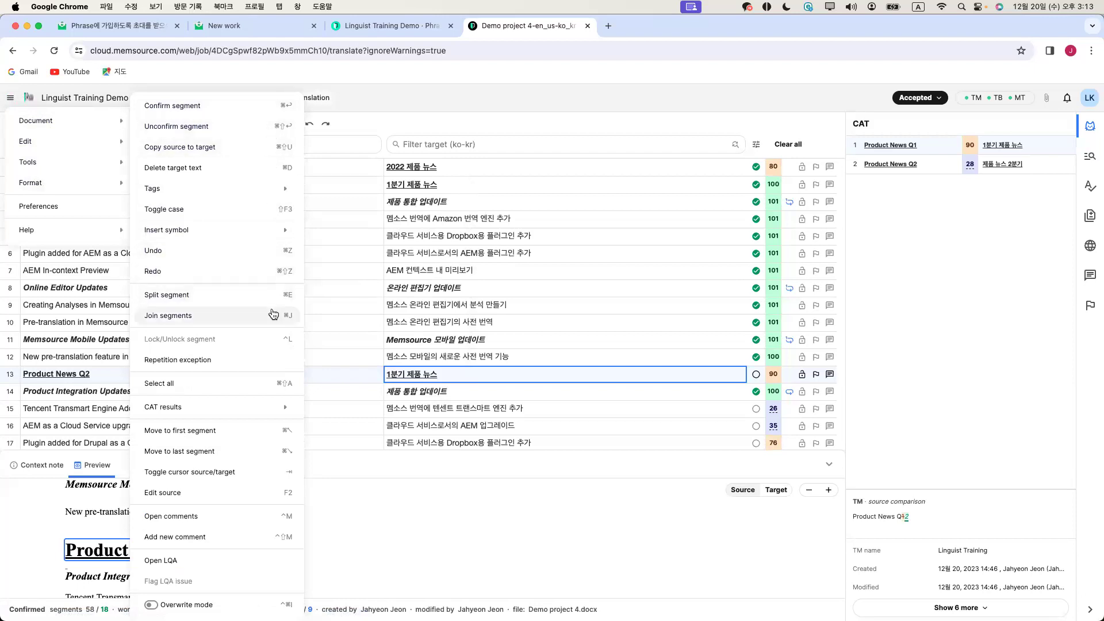
{"action": "left_click", "coordinate": [452, 181]}
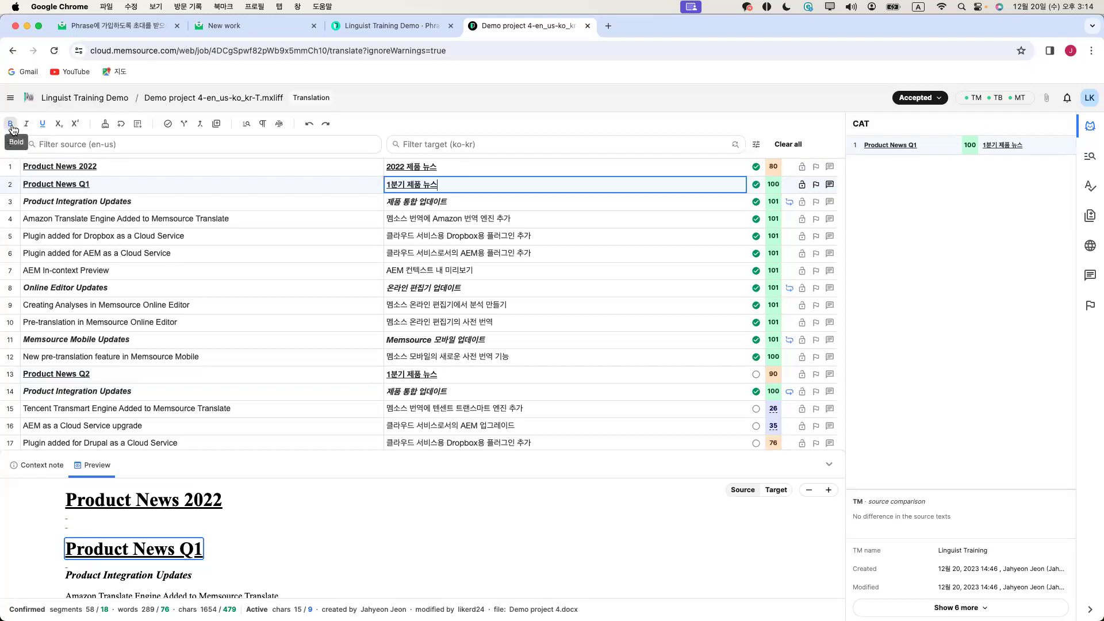
{"action": "left_click", "coordinate": [504, 220]}
{"action": "left_click_drag", "start_coordinate": [491, 219], "coordinate": [476, 219]}
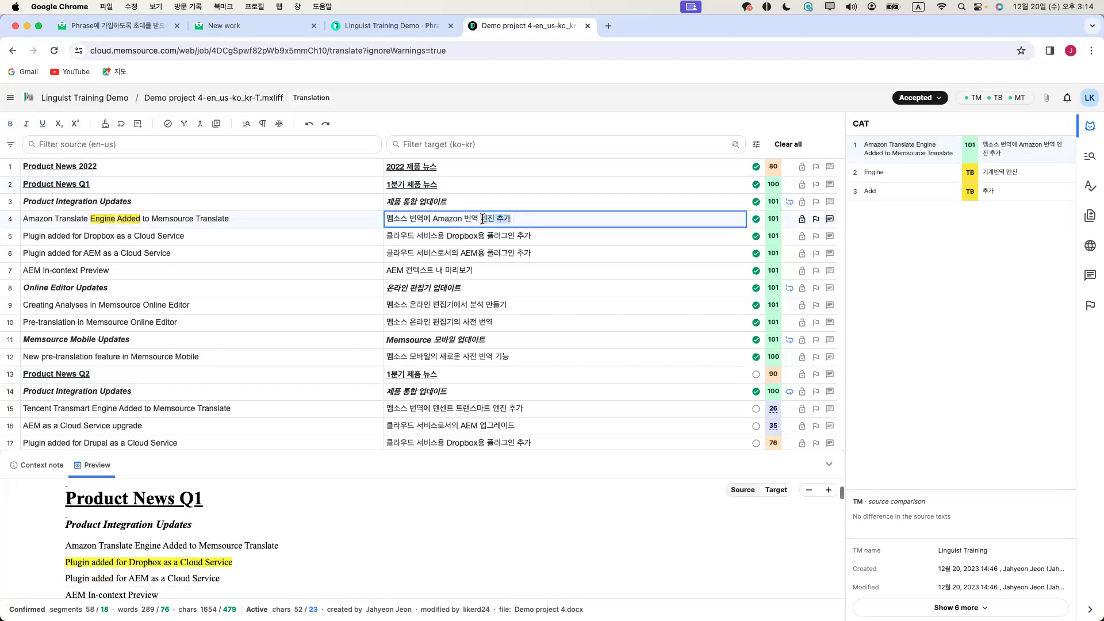
{"action": "left_click", "coordinate": [10, 124]}
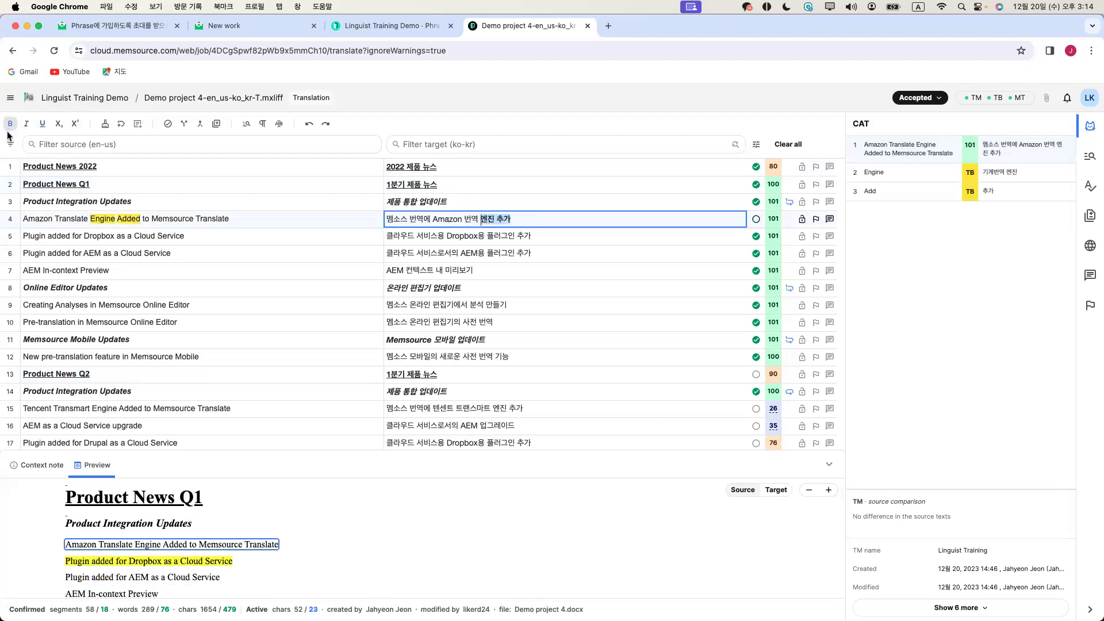
{"action": "left_click", "coordinate": [10, 123]}
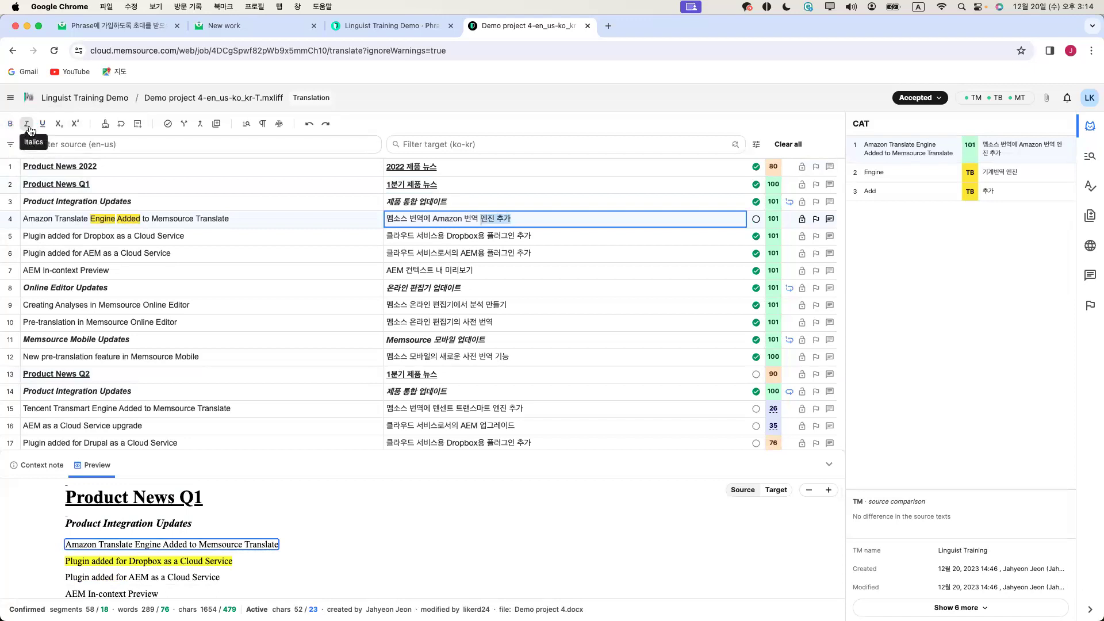
{"action": "left_click", "coordinate": [29, 128]}
{"action": "left_click", "coordinate": [28, 127]}
{"action": "left_click", "coordinate": [41, 125]}
{"action": "left_click", "coordinate": [41, 126]}
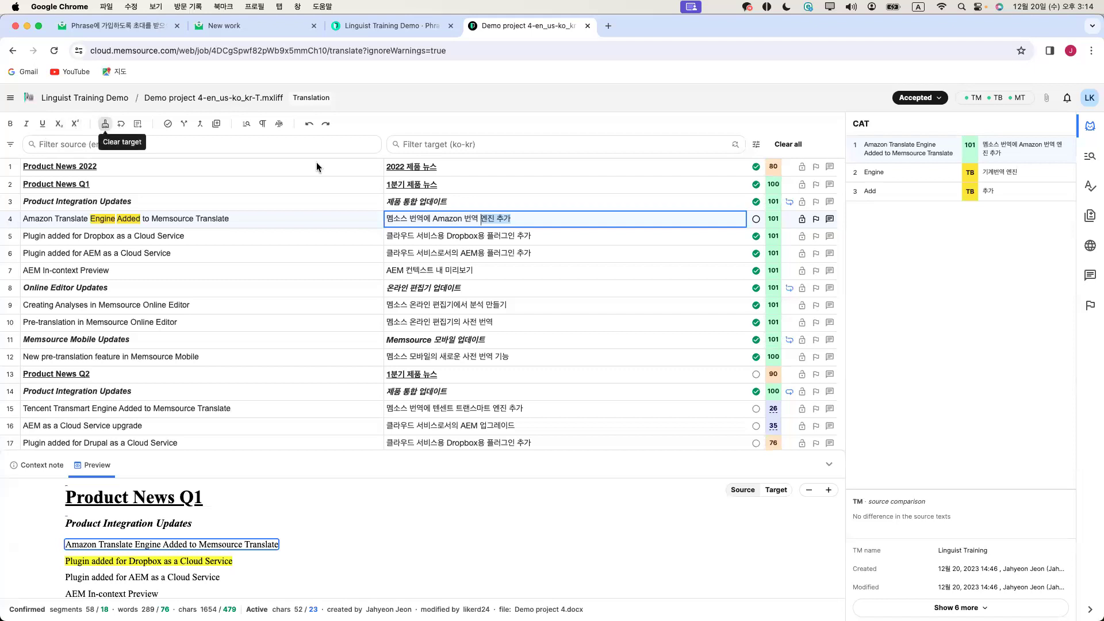
{"action": "left_click", "coordinate": [281, 196]}
{"action": "left_click", "coordinate": [274, 221]}
{"action": "left_click", "coordinate": [271, 234]}
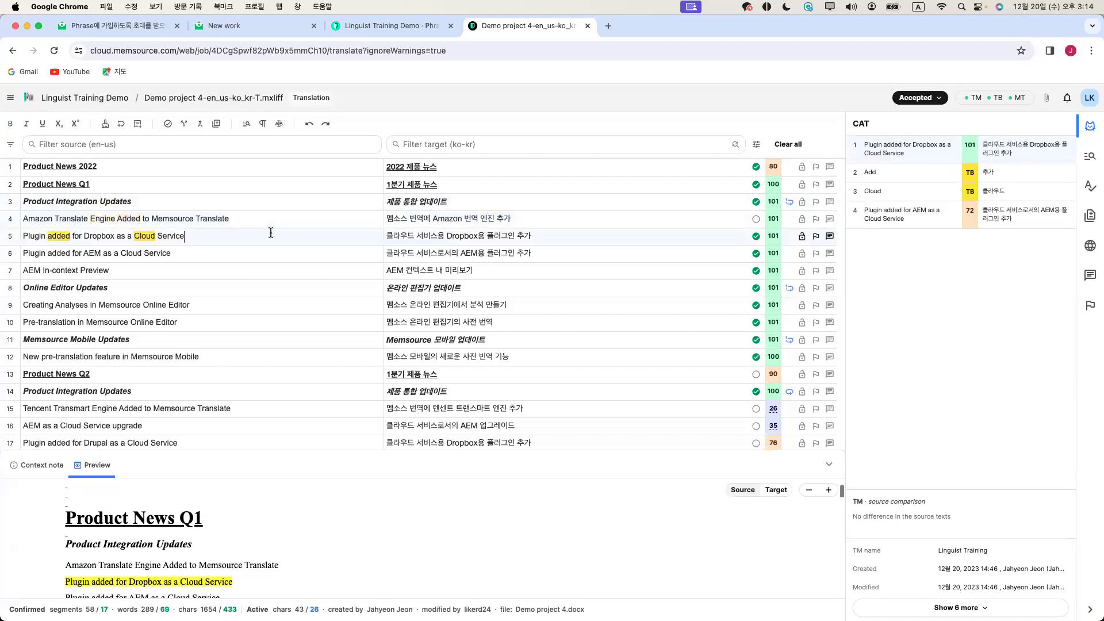
{"action": "left_click", "coordinate": [105, 122]}
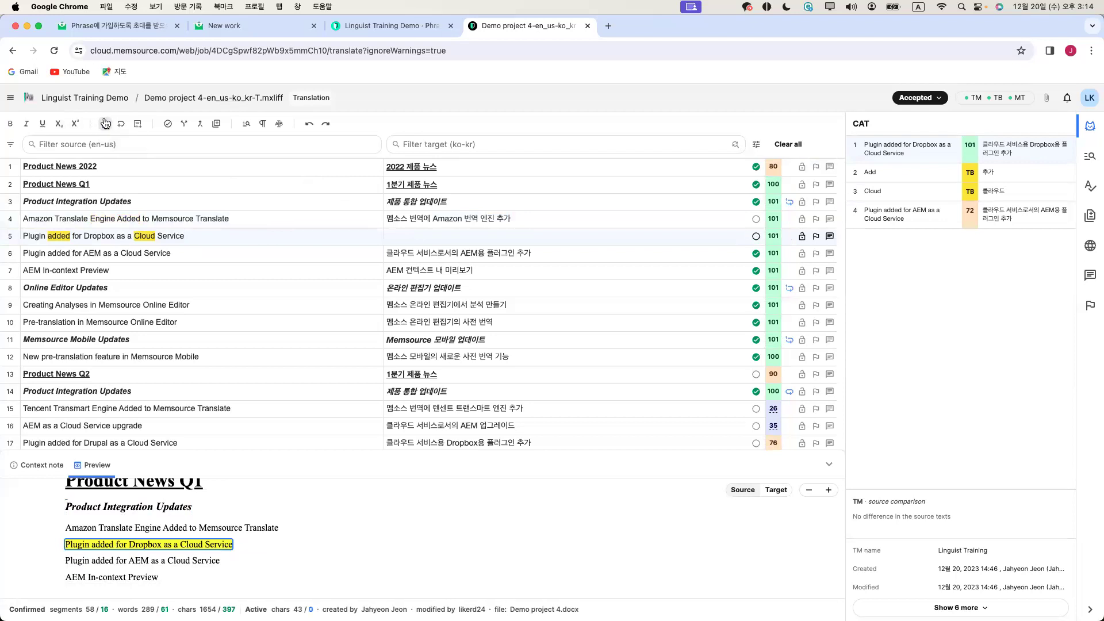
{"action": "key", "text": "super+z"}
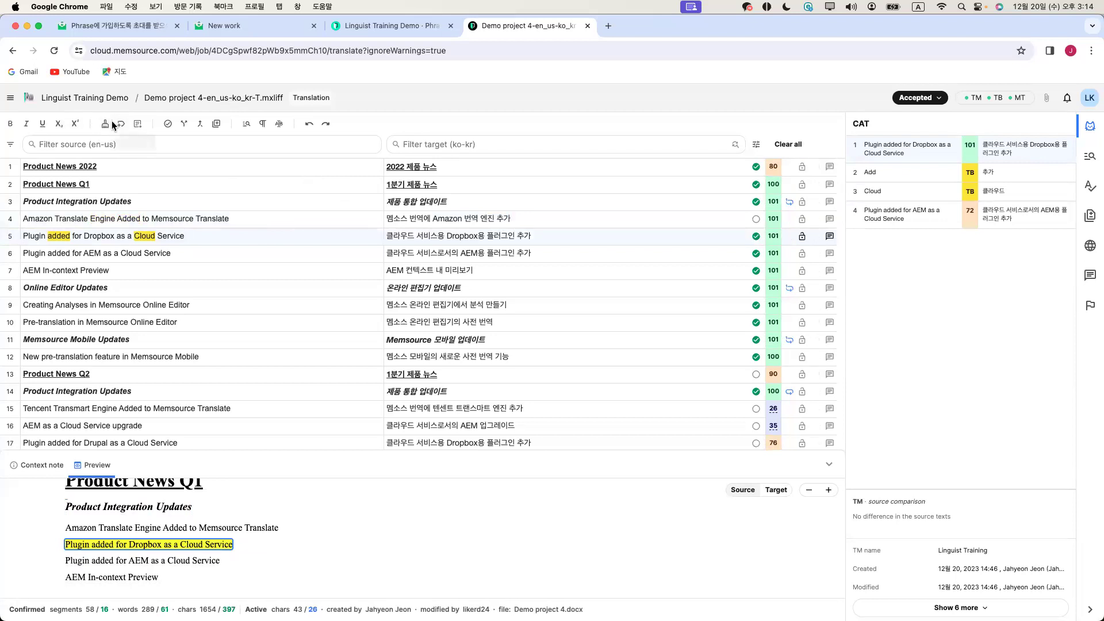
{"action": "scroll", "coordinate": [319, 278], "scroll_direction": "down", "scroll_amount": 5}
{"action": "scroll", "coordinate": [315, 278], "scroll_direction": "down", "scroll_amount": 5}
Make segment 40 active and switch the preview to Target to show the Korean translation
{"action": "left_click", "coordinate": [130, 238]}
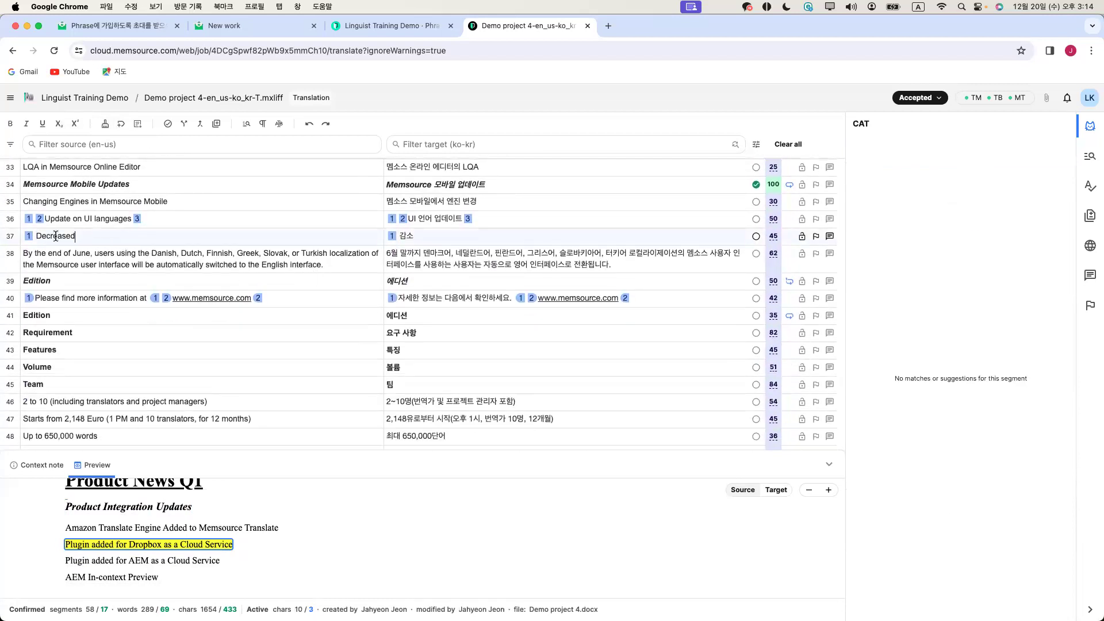
{"action": "left_click", "coordinate": [96, 298]}
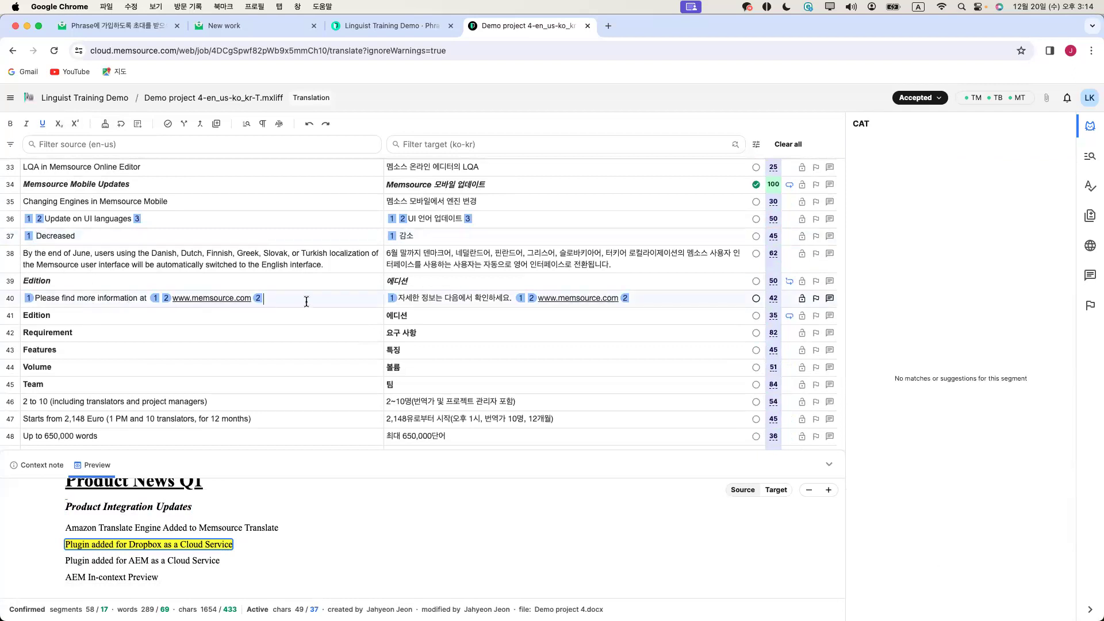
{"action": "double_click", "coordinate": [448, 299]}
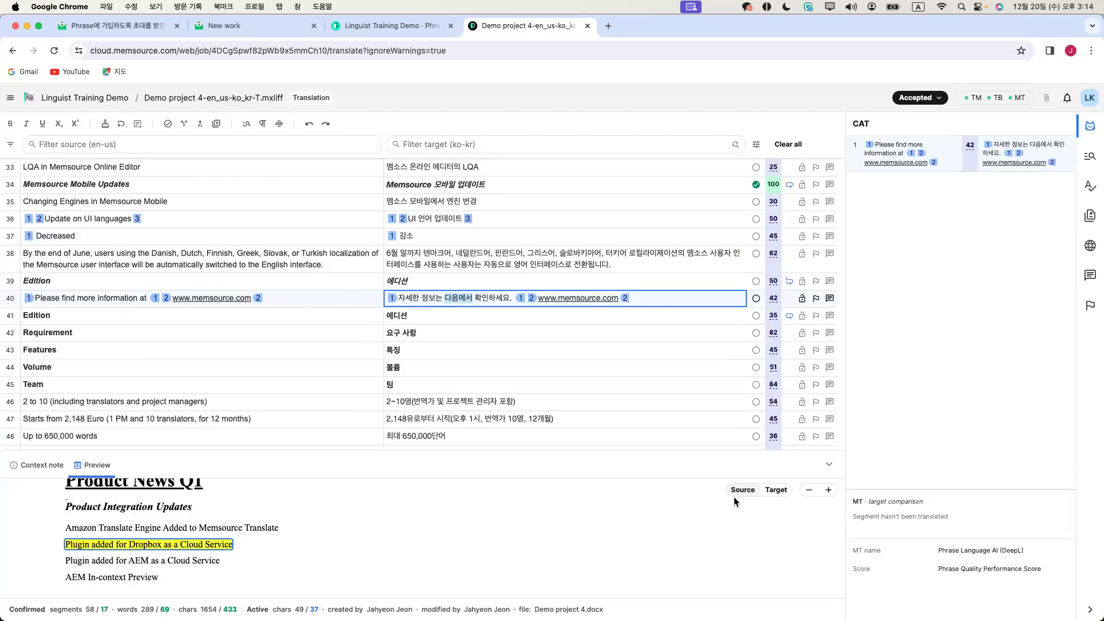
{"action": "left_click", "coordinate": [774, 490]}
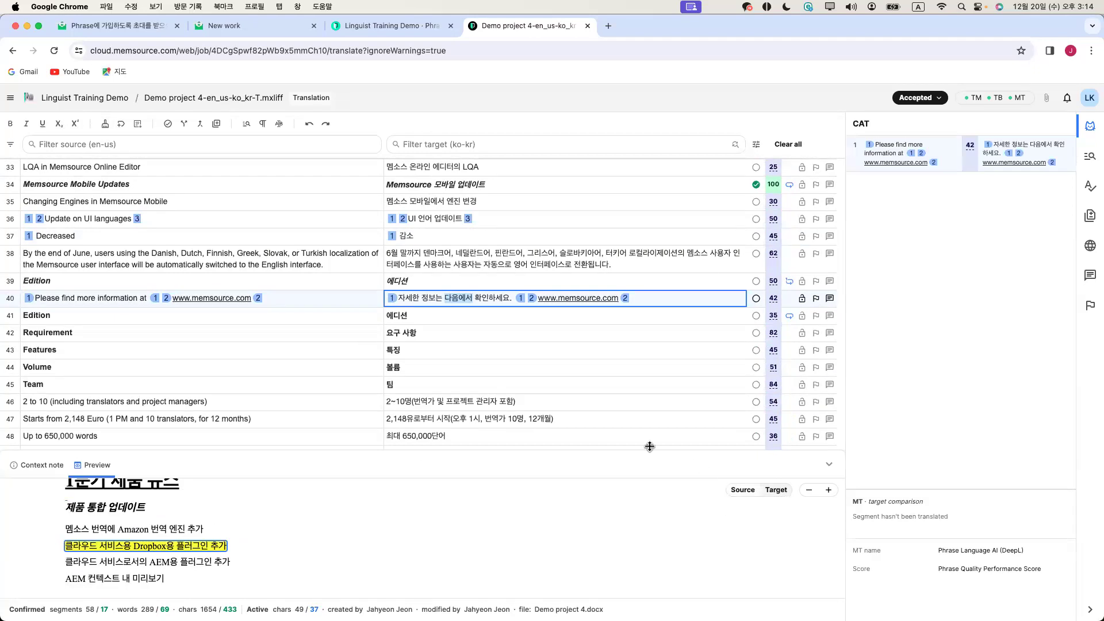
{"action": "left_click", "coordinate": [467, 301]}
{"action": "left_click", "coordinate": [653, 300]}
Jump to segments from the preview text, then resume editing segment 40's translation
{"action": "scroll", "coordinate": [461, 508], "scroll_direction": "up", "scroll_amount": 3}
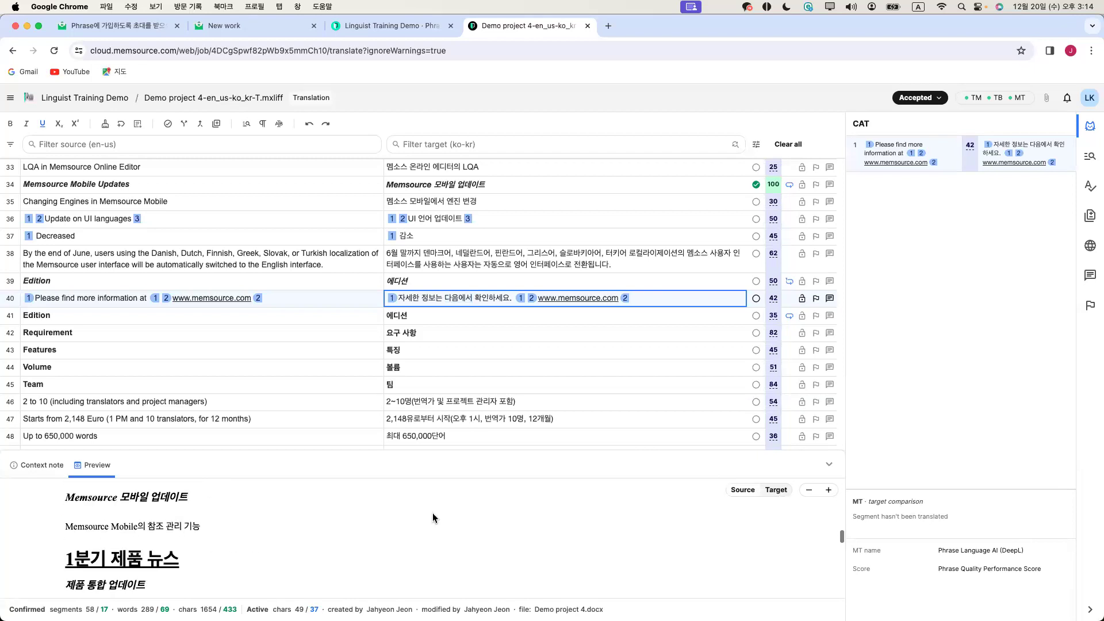
{"action": "left_click", "coordinate": [146, 524]}
{"action": "scroll", "coordinate": [437, 377], "scroll_direction": "up", "scroll_amount": 10}
{"action": "left_click", "coordinate": [438, 374]}
{"action": "scroll", "coordinate": [438, 372], "scroll_direction": "down", "scroll_amount": 10}
{"action": "scroll", "coordinate": [439, 372], "scroll_direction": "up", "scroll_amount": 1}
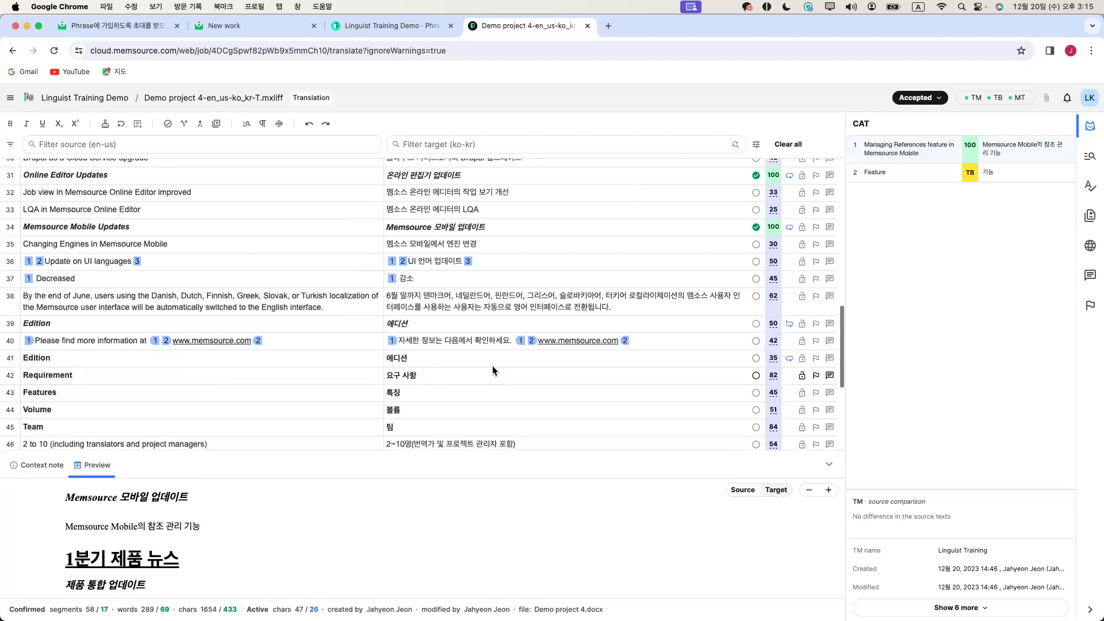
{"action": "left_click", "coordinate": [652, 340]}
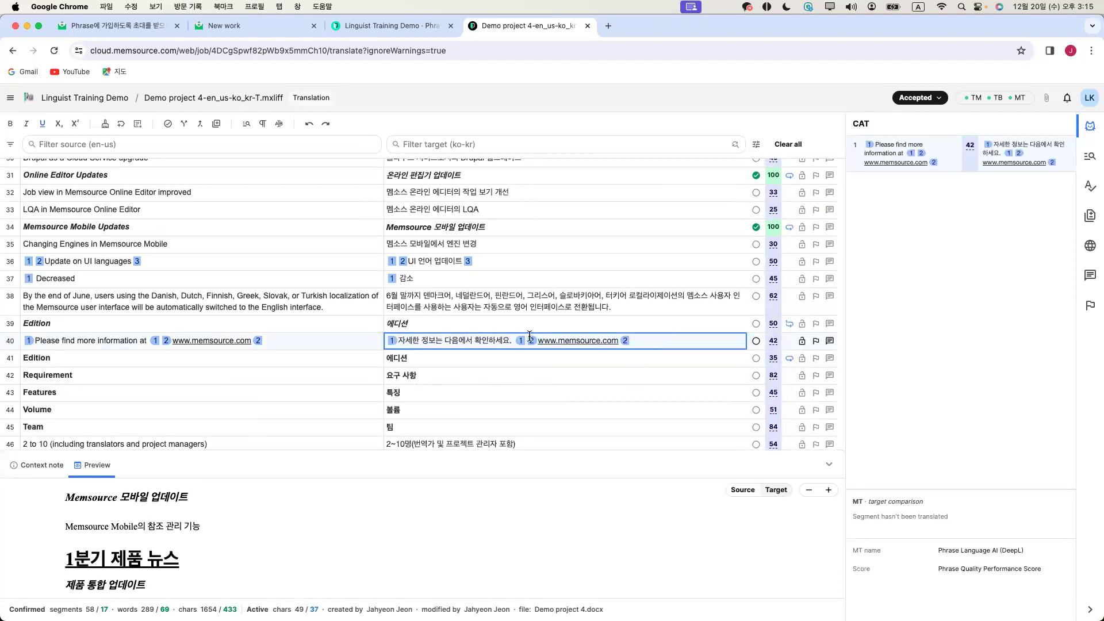
{"action": "left_click", "coordinate": [9, 101]}
{"action": "mouse_move", "coordinate": [51, 160]}
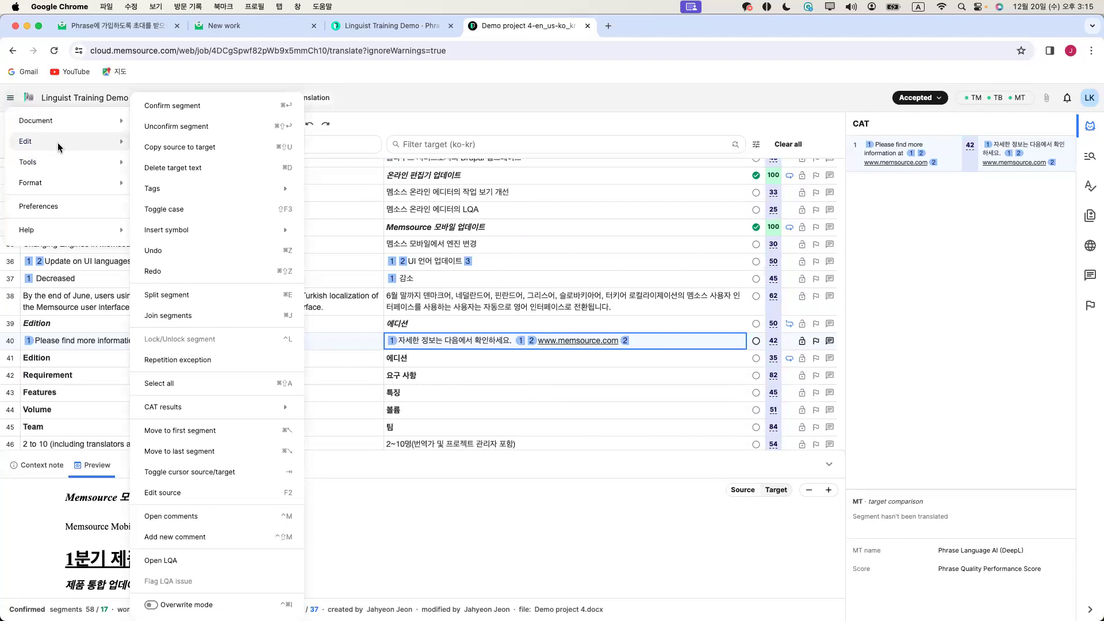
{"action": "mouse_move", "coordinate": [201, 195]}
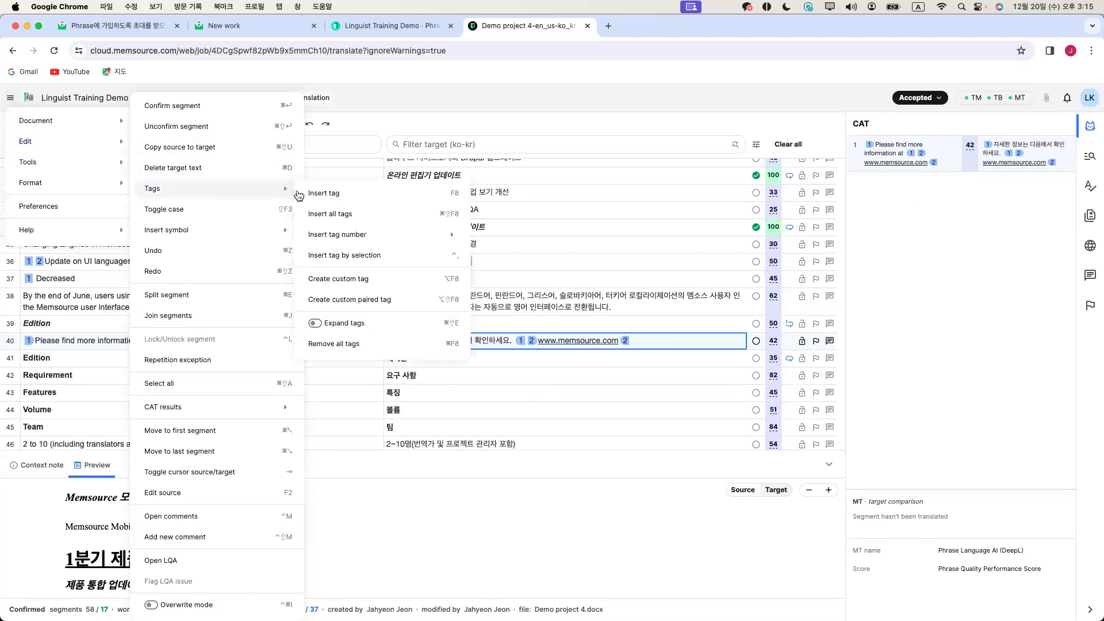
{"action": "left_click", "coordinate": [356, 326]}
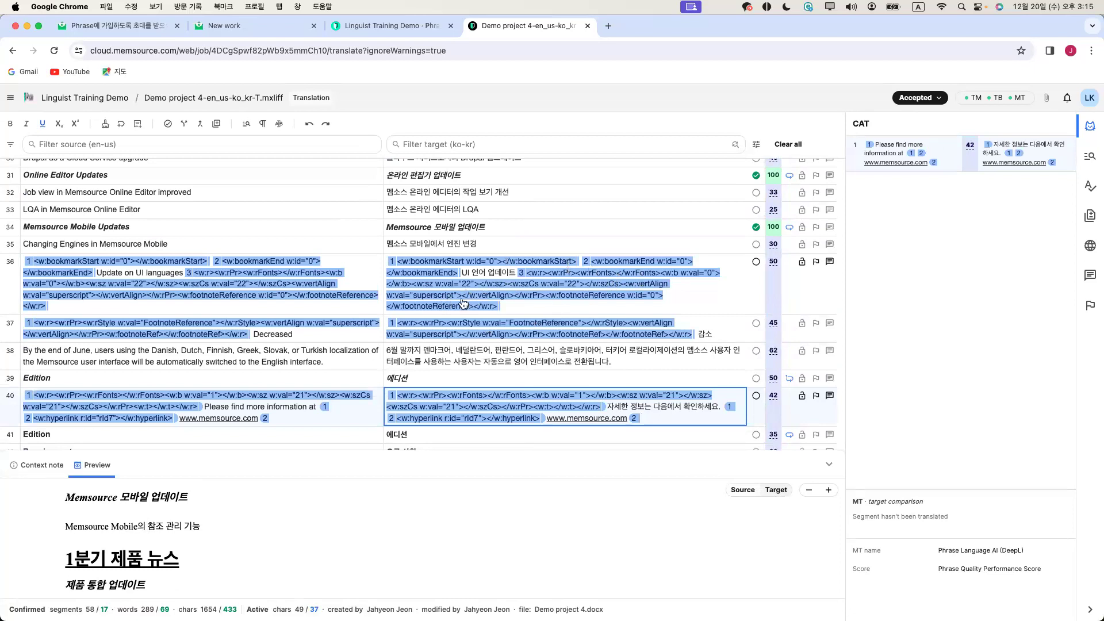
{"action": "left_click", "coordinate": [10, 100]}
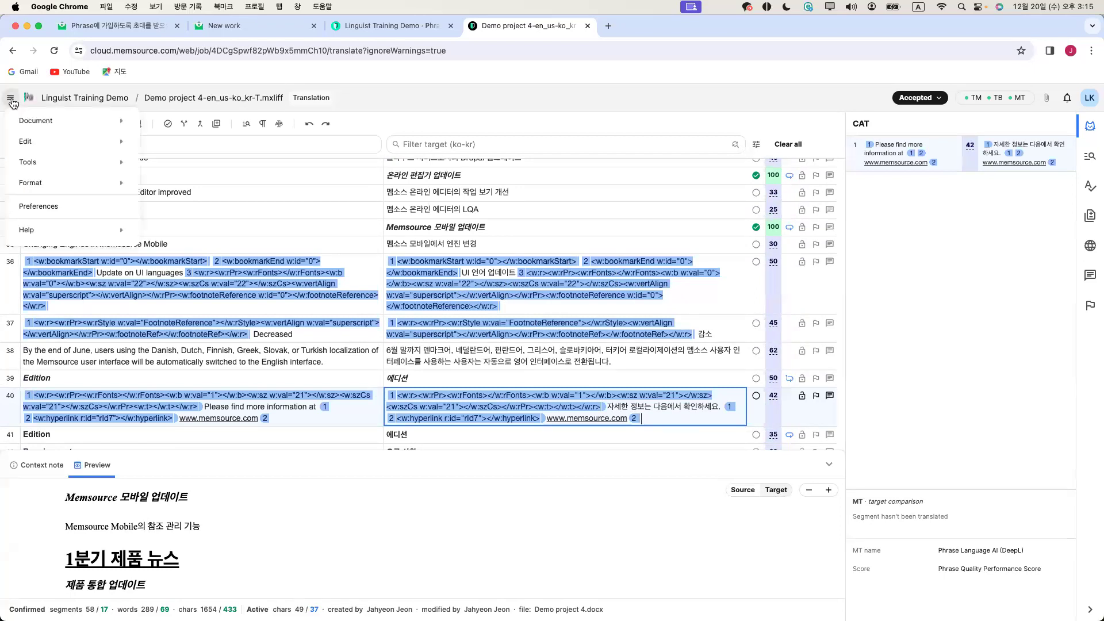
{"action": "mouse_move", "coordinate": [41, 164]}
{"action": "mouse_move", "coordinate": [49, 141]}
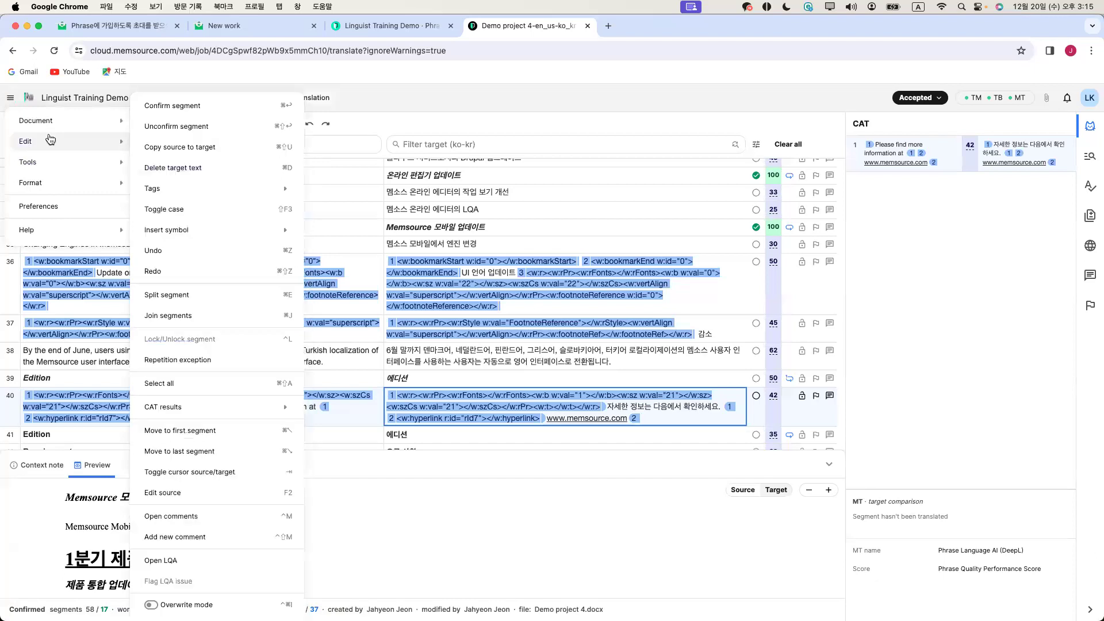
{"action": "mouse_move", "coordinate": [190, 190]}
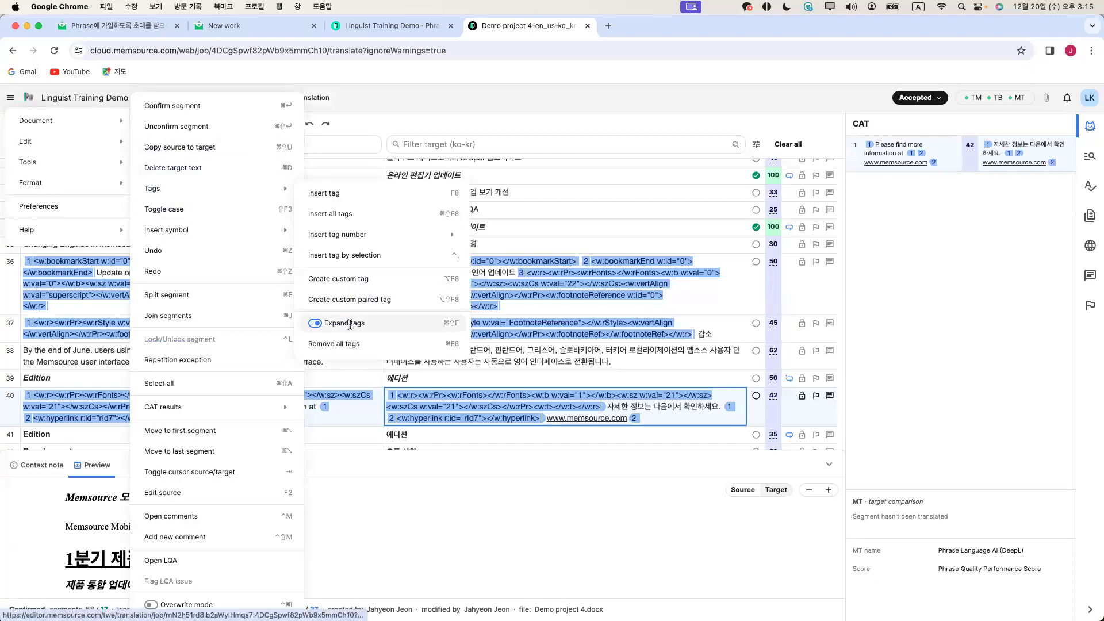
{"action": "left_click", "coordinate": [349, 323]}
{"action": "left_click", "coordinate": [530, 261]}
{"action": "left_click", "coordinate": [497, 341]}
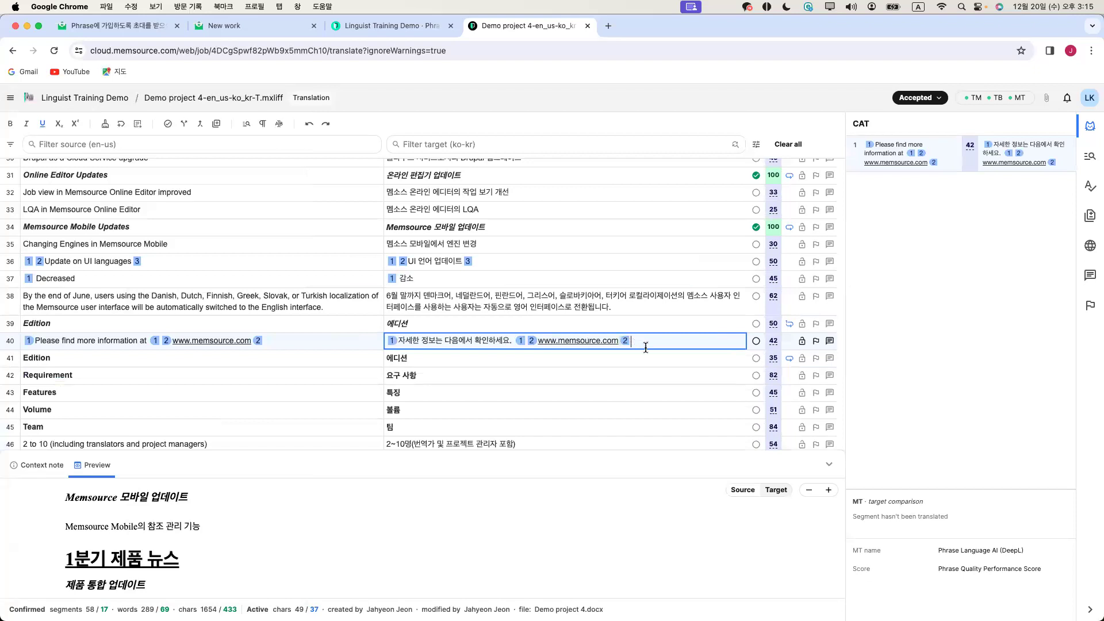
{"action": "scroll", "coordinate": [503, 506], "scroll_direction": "down", "scroll_amount": 5}
{"action": "scroll", "coordinate": [502, 505], "scroll_direction": "down", "scroll_amount": 5}
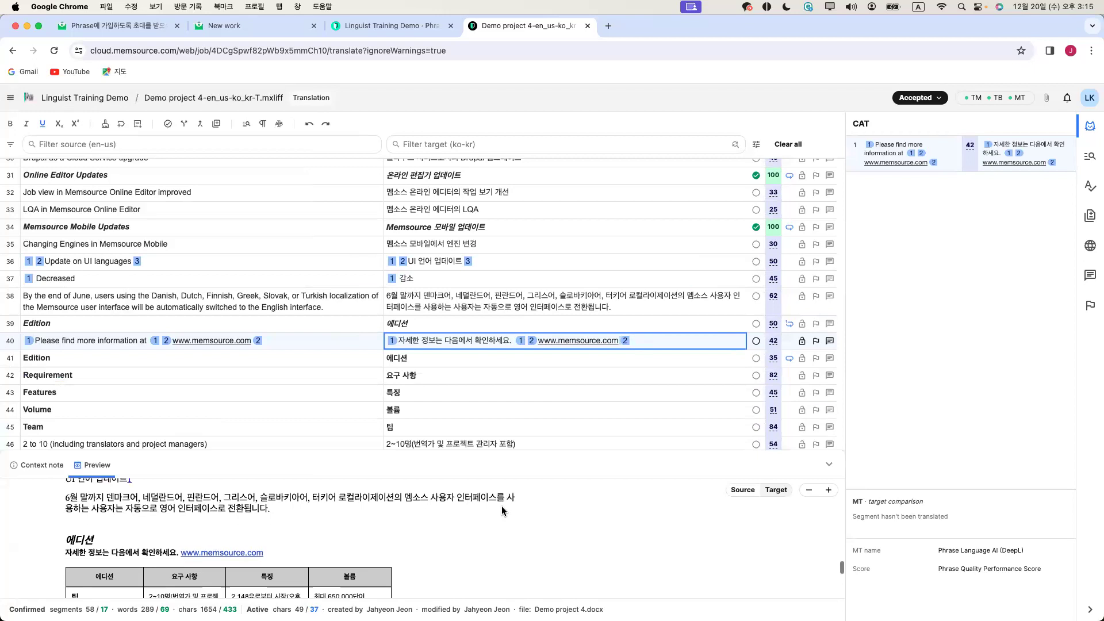
{"action": "scroll", "coordinate": [501, 506], "scroll_direction": "down", "scroll_amount": 2}
{"action": "key", "text": "End"}
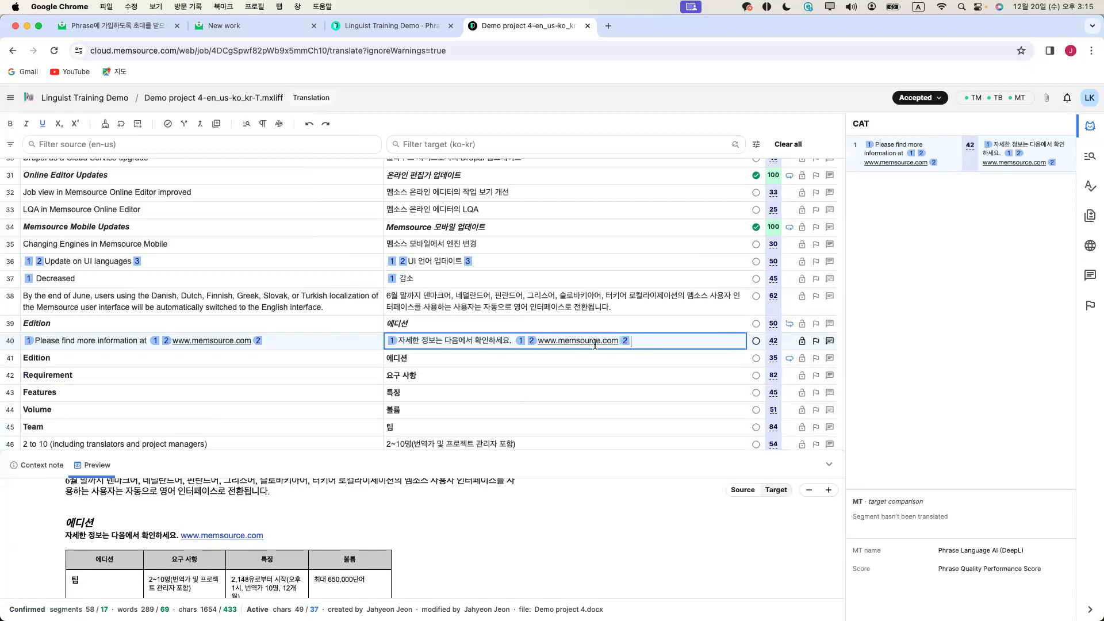
{"action": "left_click", "coordinate": [275, 342]}
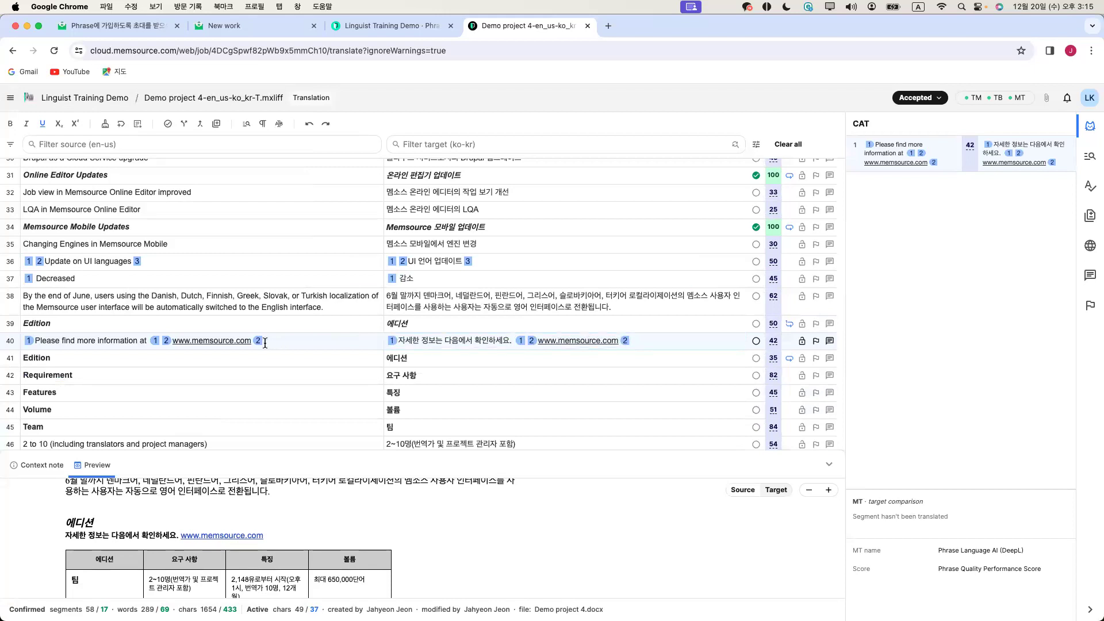
{"action": "left_click", "coordinate": [522, 339]}
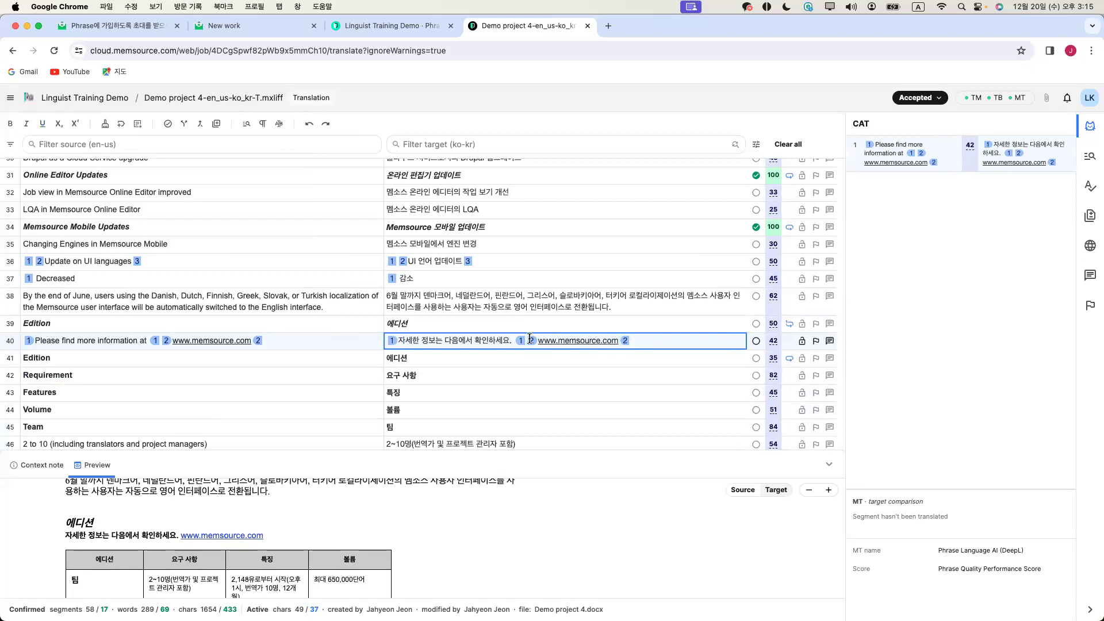
{"action": "key", "text": "BackSpace"}
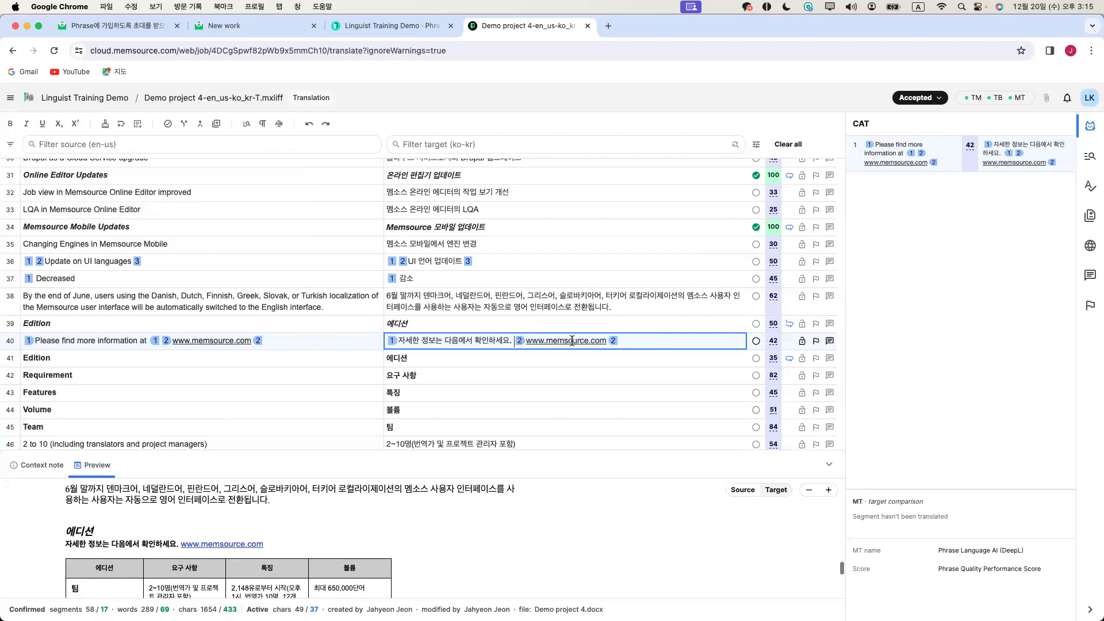
{"action": "left_click", "coordinate": [611, 342]}
{"action": "key", "text": "BackSpace"}
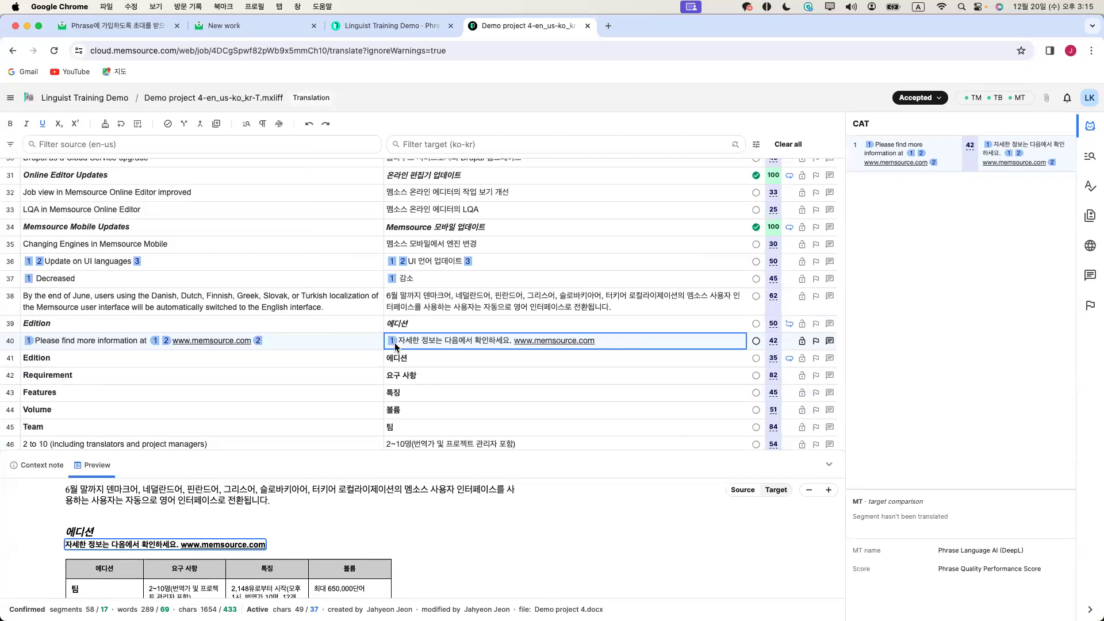
{"action": "left_click", "coordinate": [510, 339]}
{"action": "left_click", "coordinate": [120, 126]}
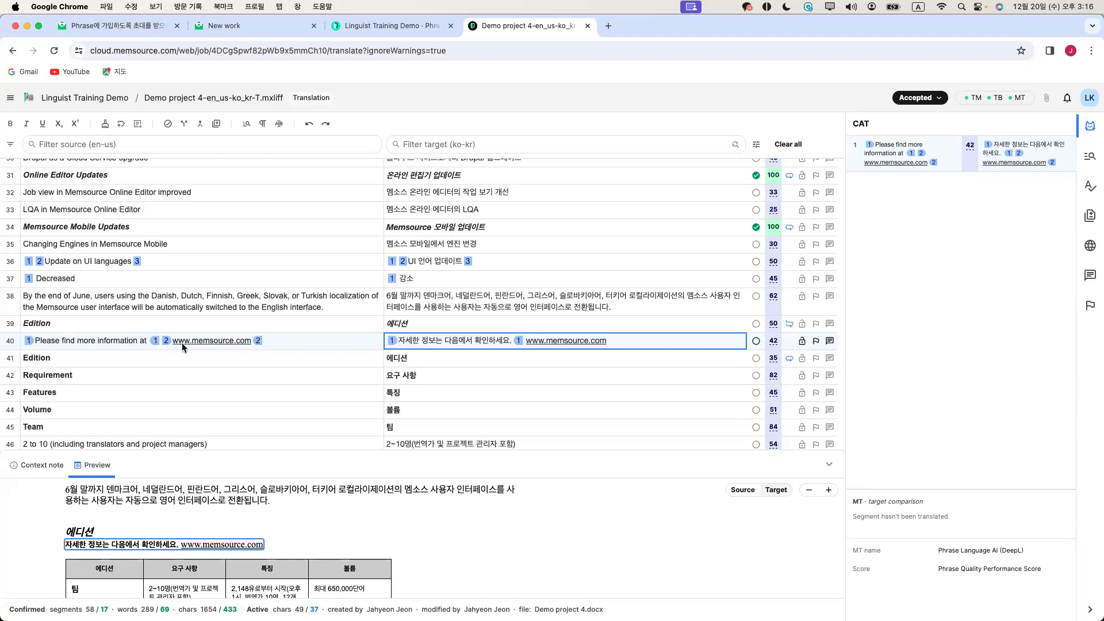
{"action": "left_click", "coordinate": [120, 124]}
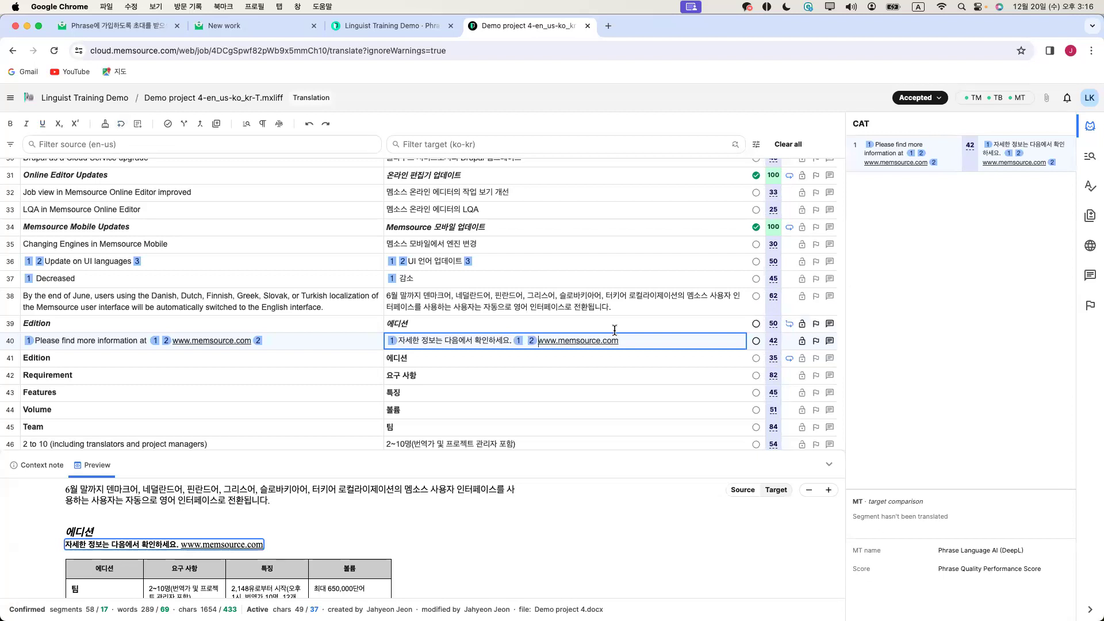
{"action": "left_click", "coordinate": [120, 125]}
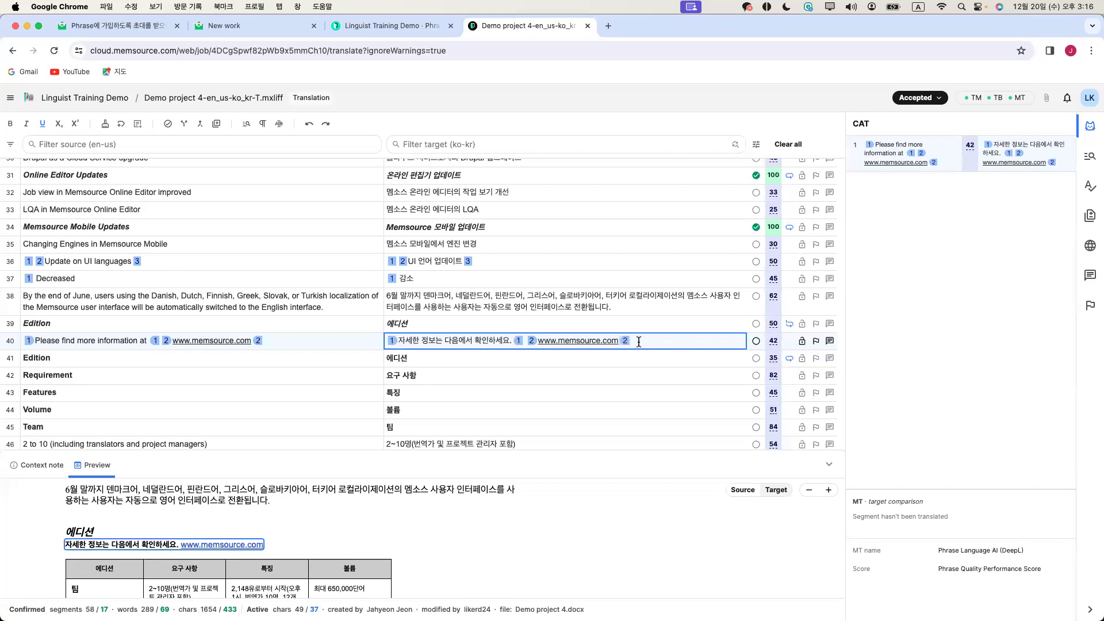
{"action": "key", "text": "BackSpace"}
{"action": "left_click", "coordinate": [557, 341]}
{"action": "key", "text": "super+v"}
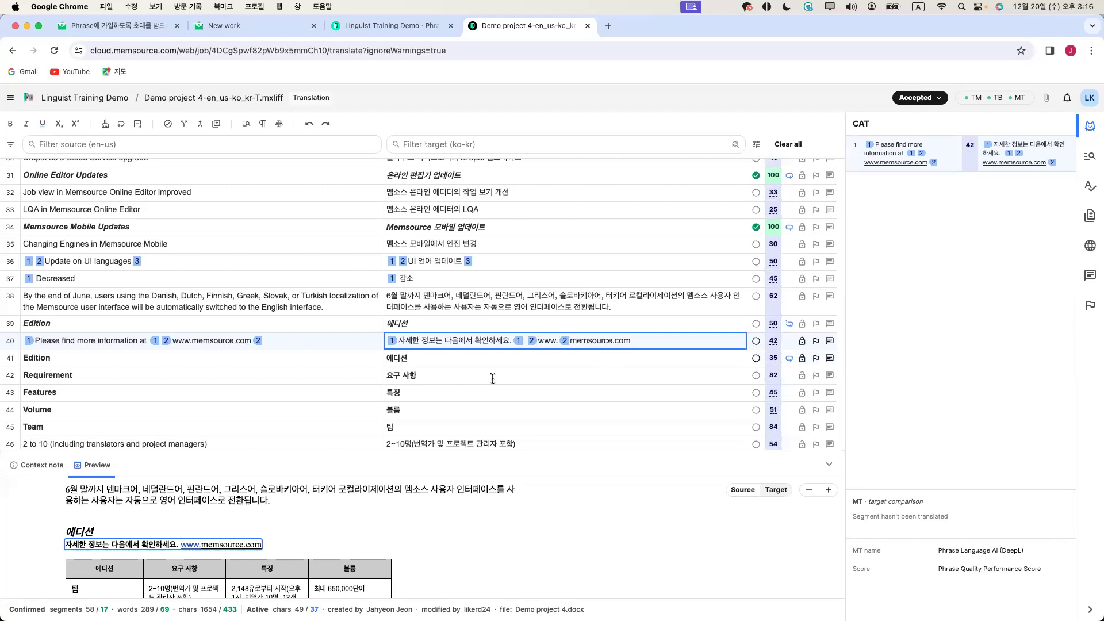
{"action": "key", "text": "BackSpace"}
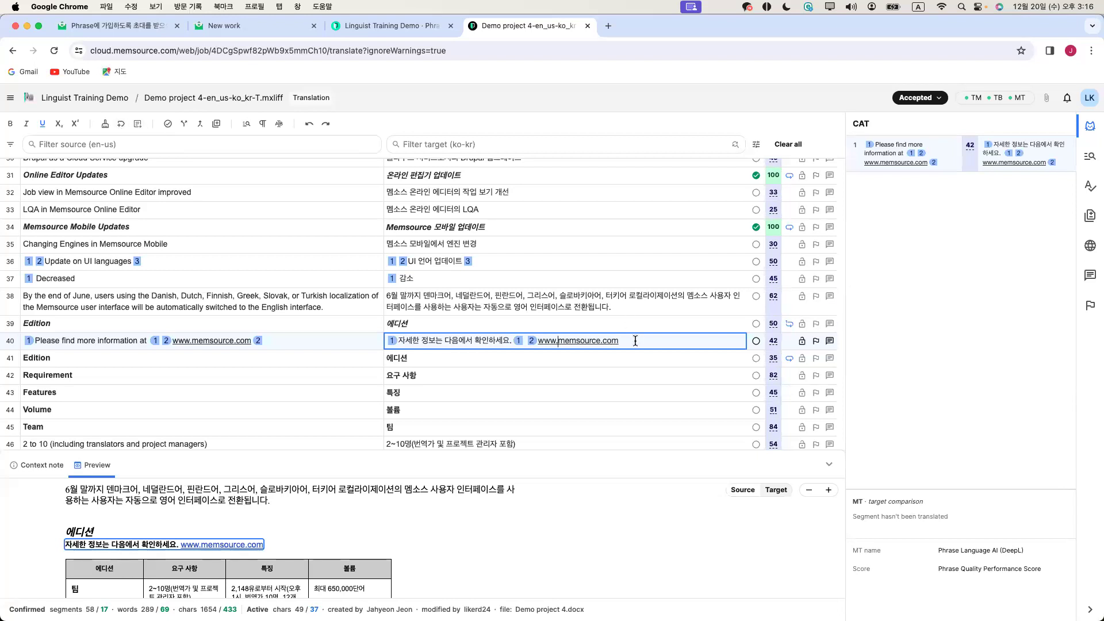
{"action": "left_click", "coordinate": [121, 126]}
Replace segment 2's target with its English source, then restore the 1분기 제품 뉴스 memory match
{"action": "scroll", "coordinate": [310, 339], "scroll_direction": "up", "scroll_amount": 10}
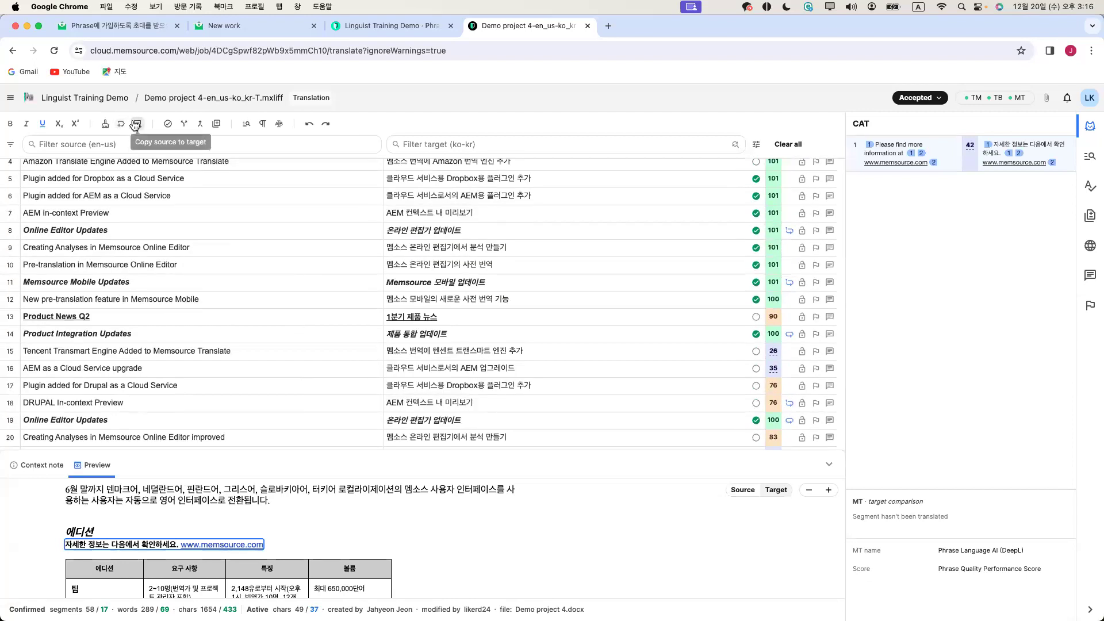
{"action": "scroll", "coordinate": [345, 280], "scroll_direction": "up", "scroll_amount": 3}
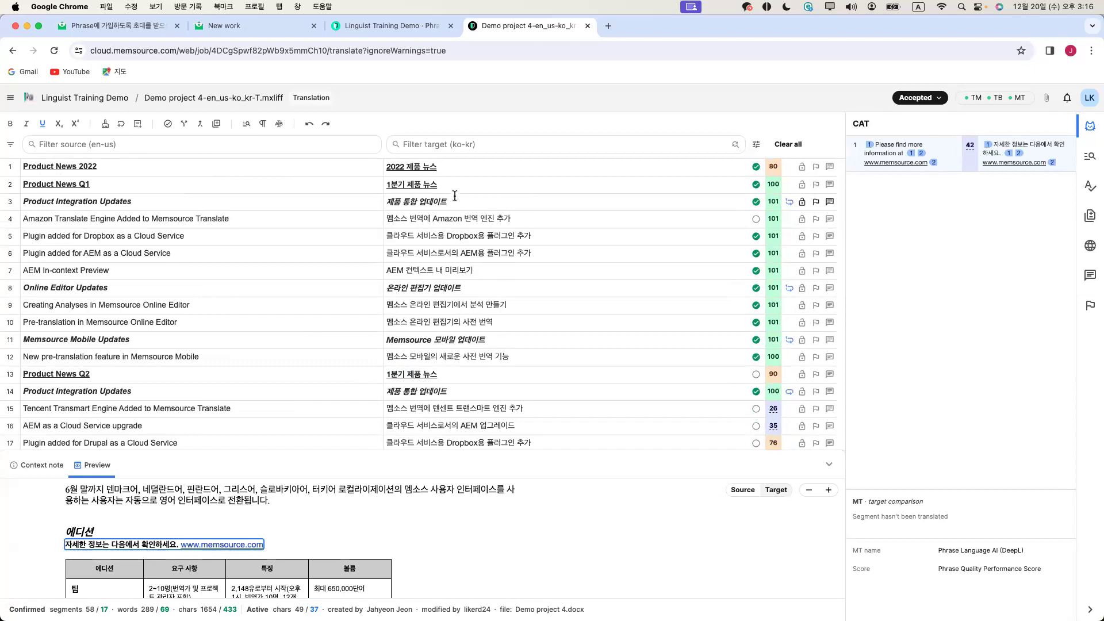
{"action": "left_click_drag", "start_coordinate": [438, 185], "coordinate": [384, 192]}
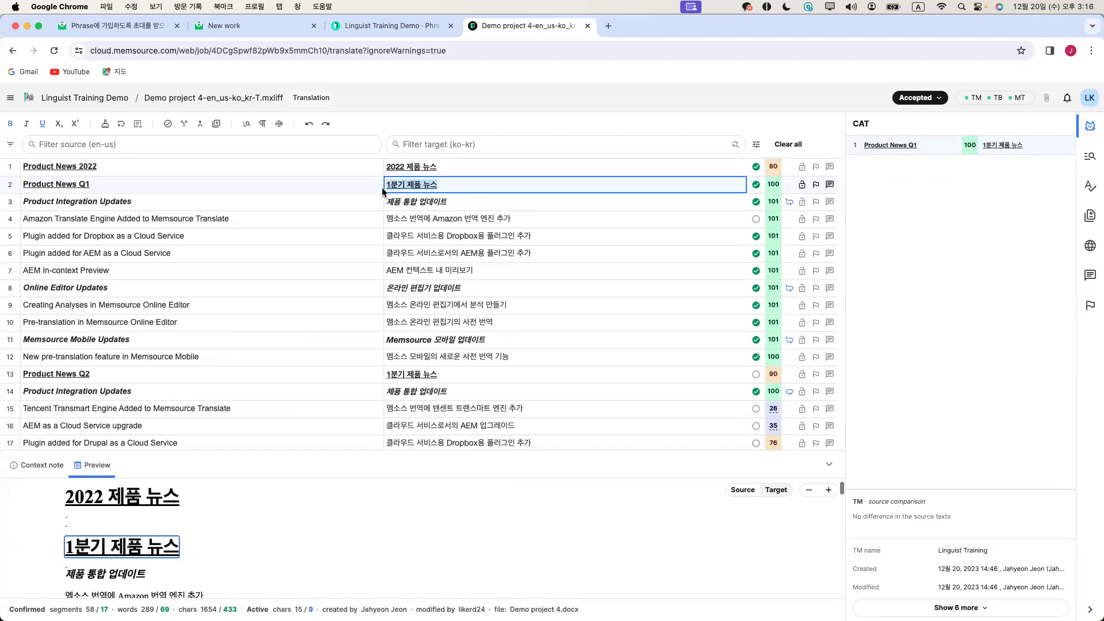
{"action": "key", "text": "BackSpace"}
{"action": "left_click", "coordinate": [139, 125]}
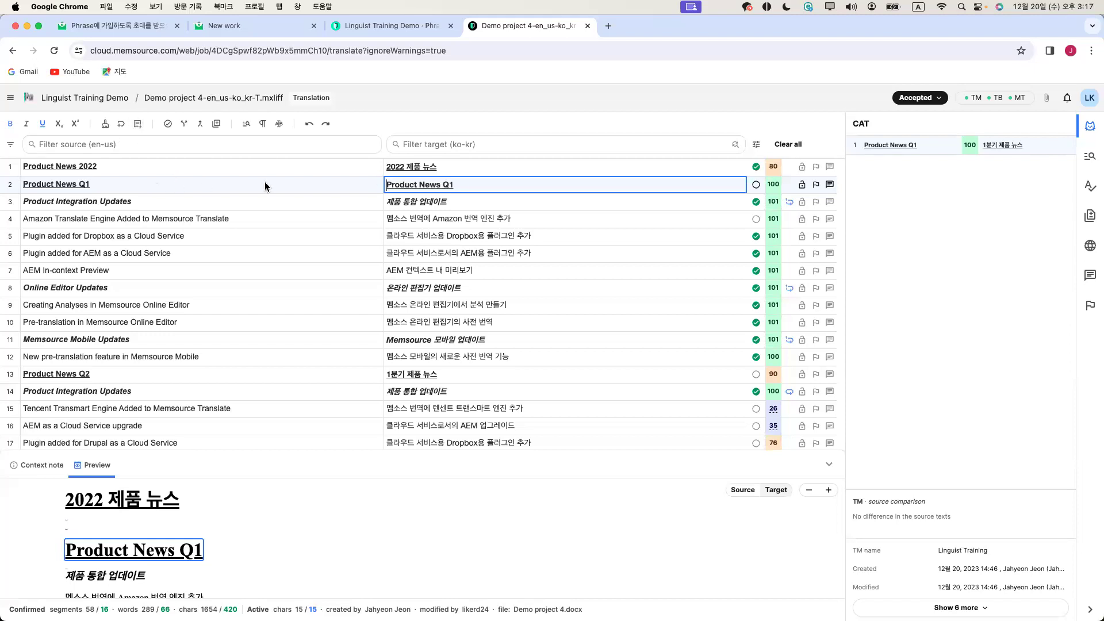
{"action": "key", "text": "super+z"}
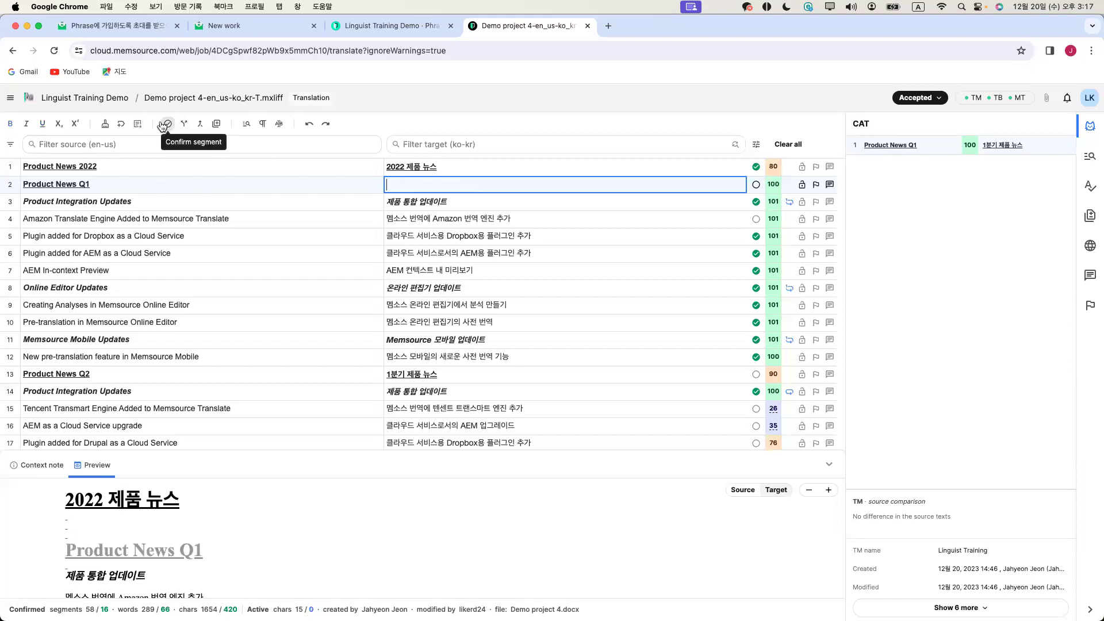
{"action": "key", "text": "ctrl+1"}
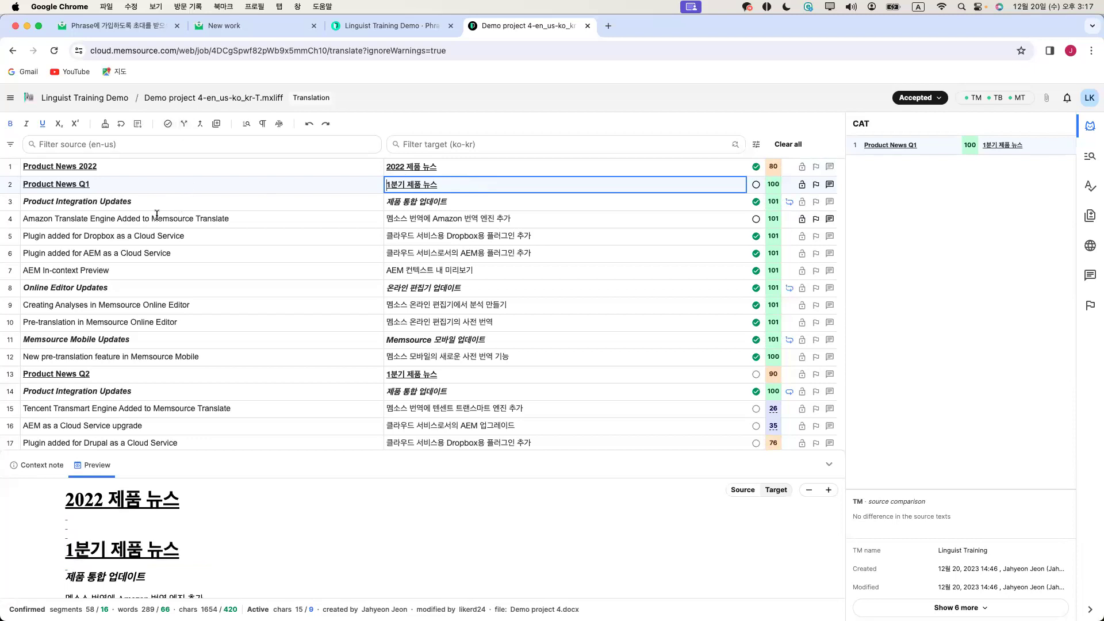
{"action": "scroll", "coordinate": [156, 214], "scroll_direction": "down", "scroll_amount": 1}
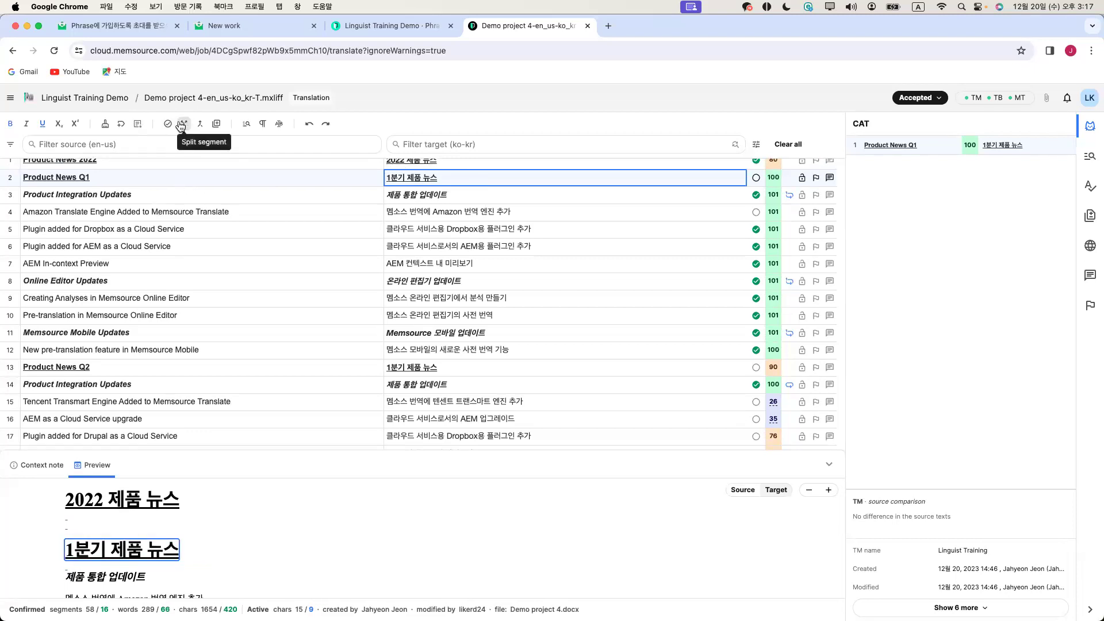
{"action": "left_click", "coordinate": [147, 211]}
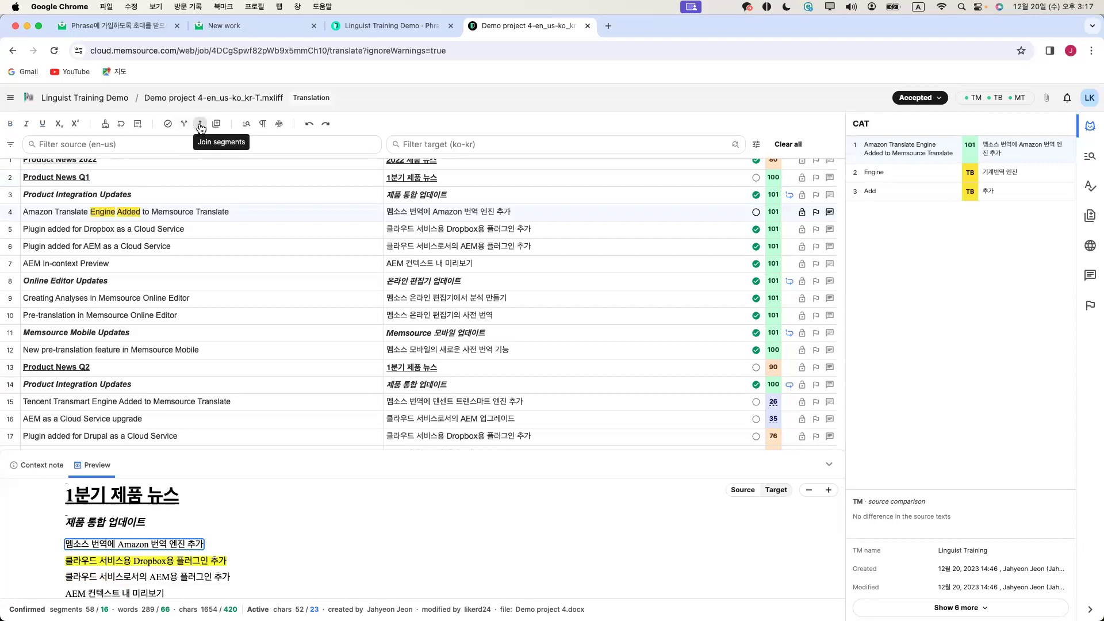
Split segment 5 after 'Dropbox' and join the halves back, keeping it one segment
{"action": "left_click", "coordinate": [101, 229]}
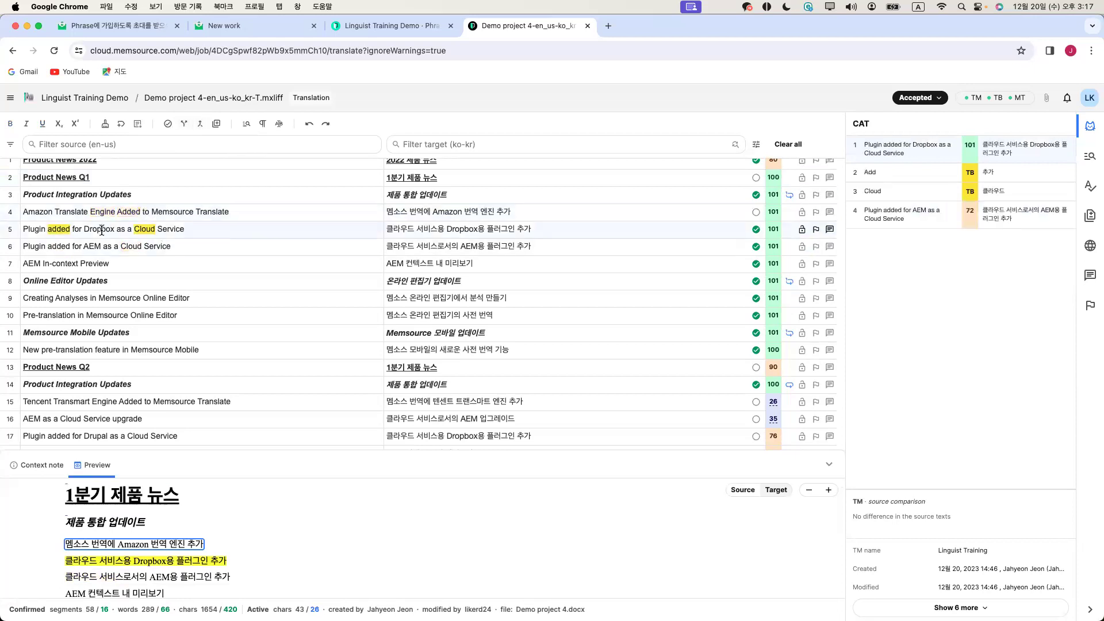
{"action": "left_click", "coordinate": [185, 123]}
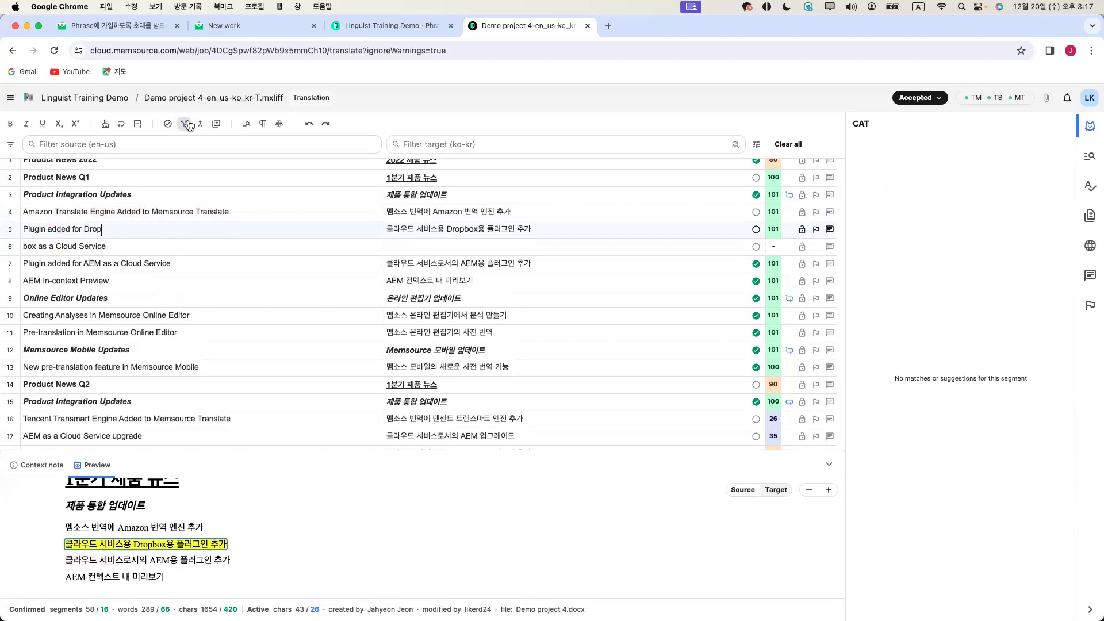
{"action": "left_click", "coordinate": [188, 125]}
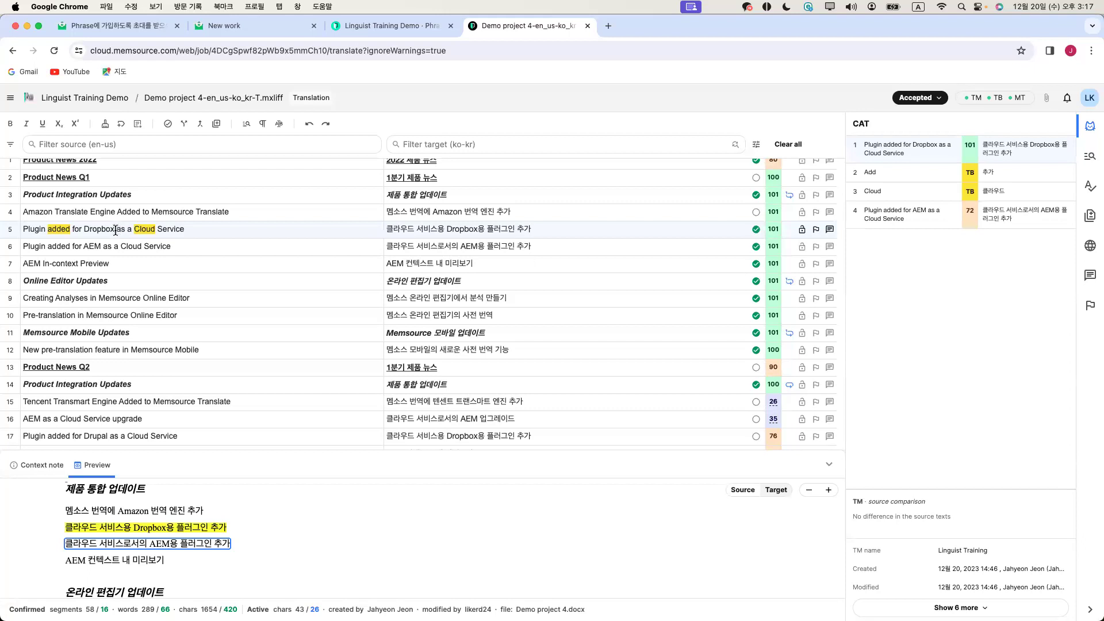
{"action": "left_click", "coordinate": [184, 124]}
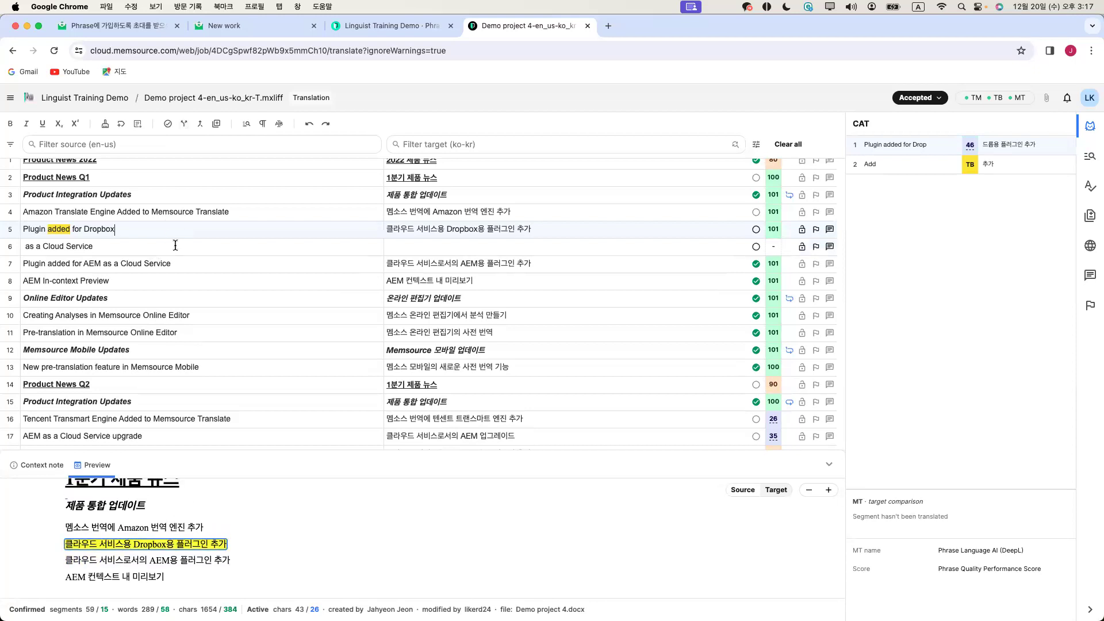
{"action": "key", "text": "super+y"}
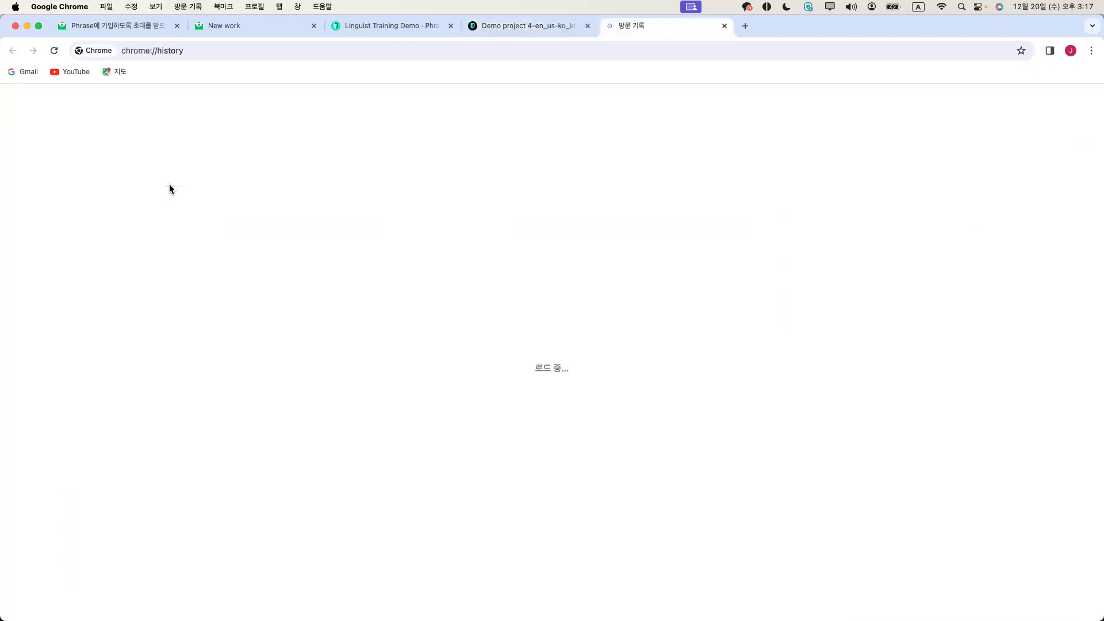
{"action": "left_click", "coordinate": [528, 26]}
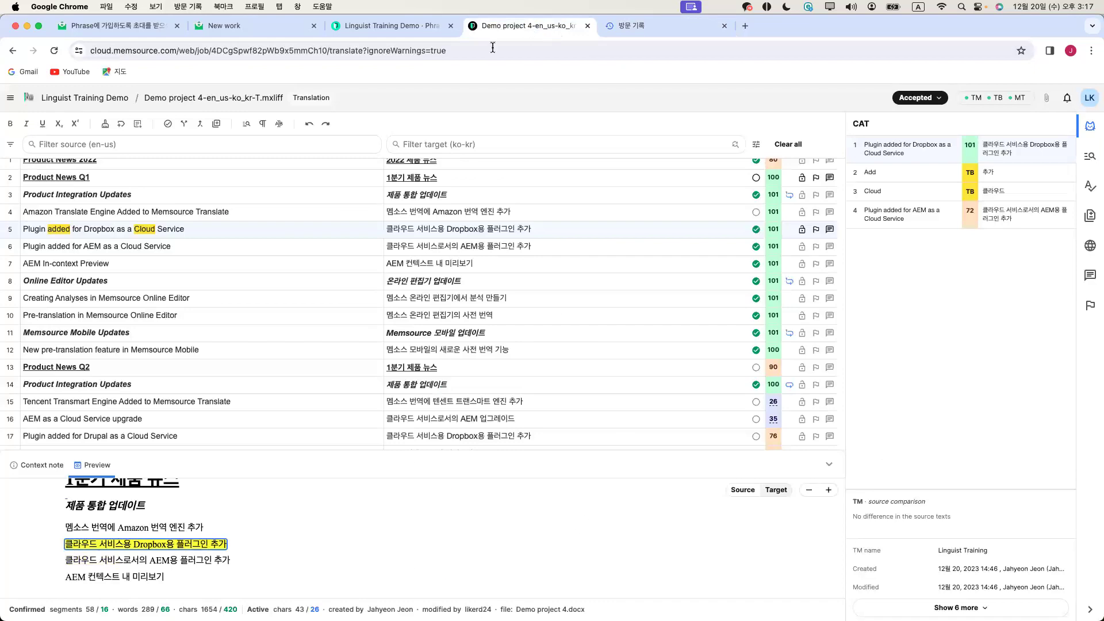
{"action": "left_click", "coordinate": [199, 125]}
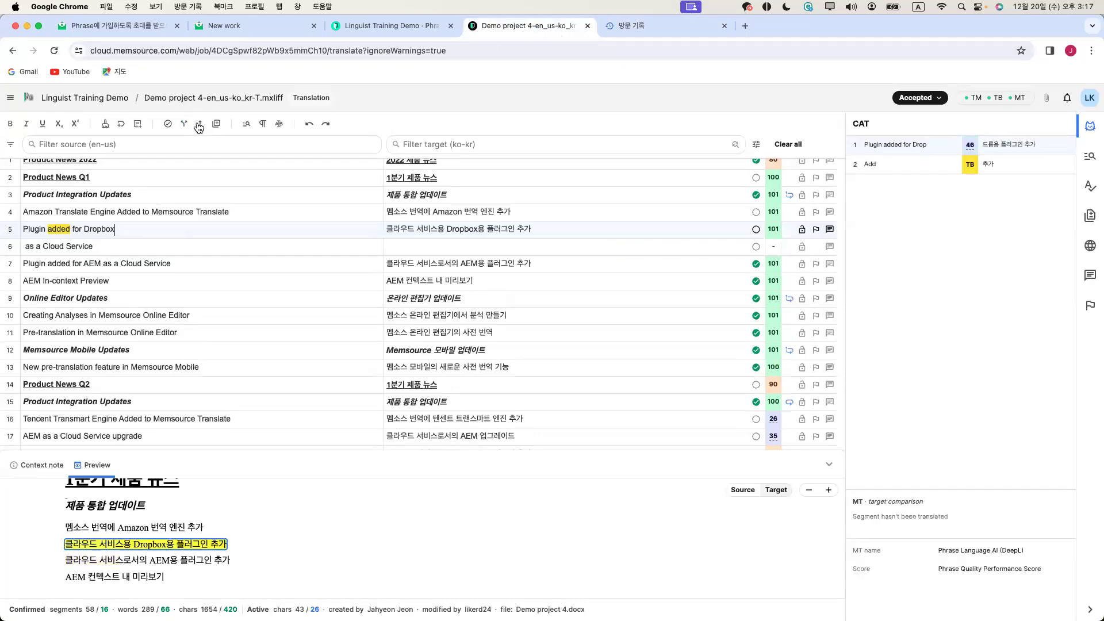
{"action": "left_click", "coordinate": [199, 125]}
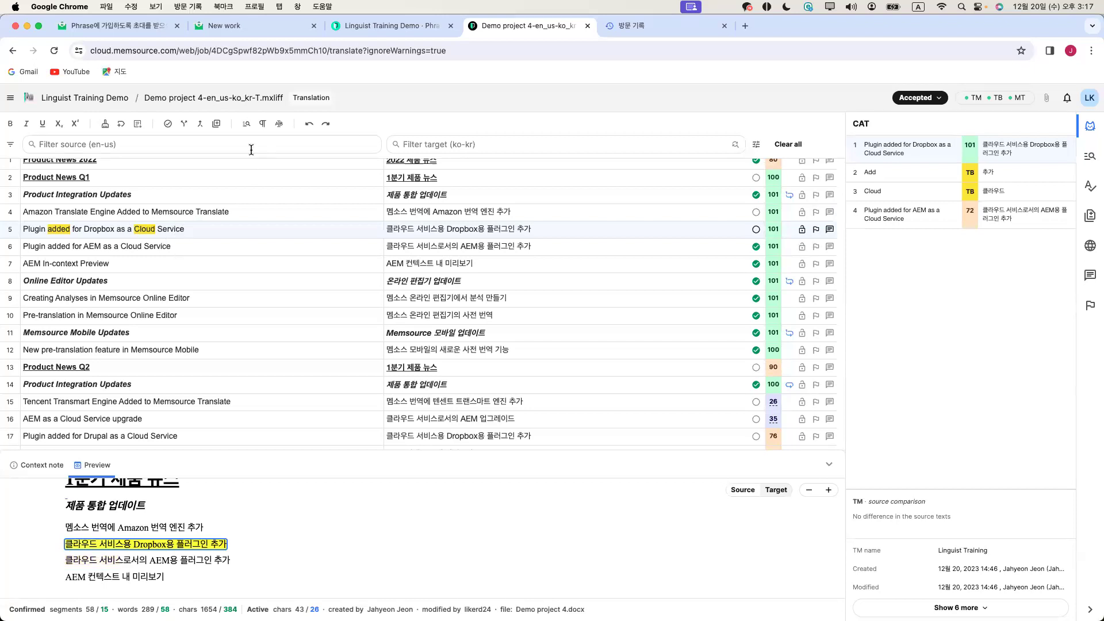
Toggle hidden characters on to show the space markers, then hide them again
{"action": "left_click", "coordinate": [265, 124]}
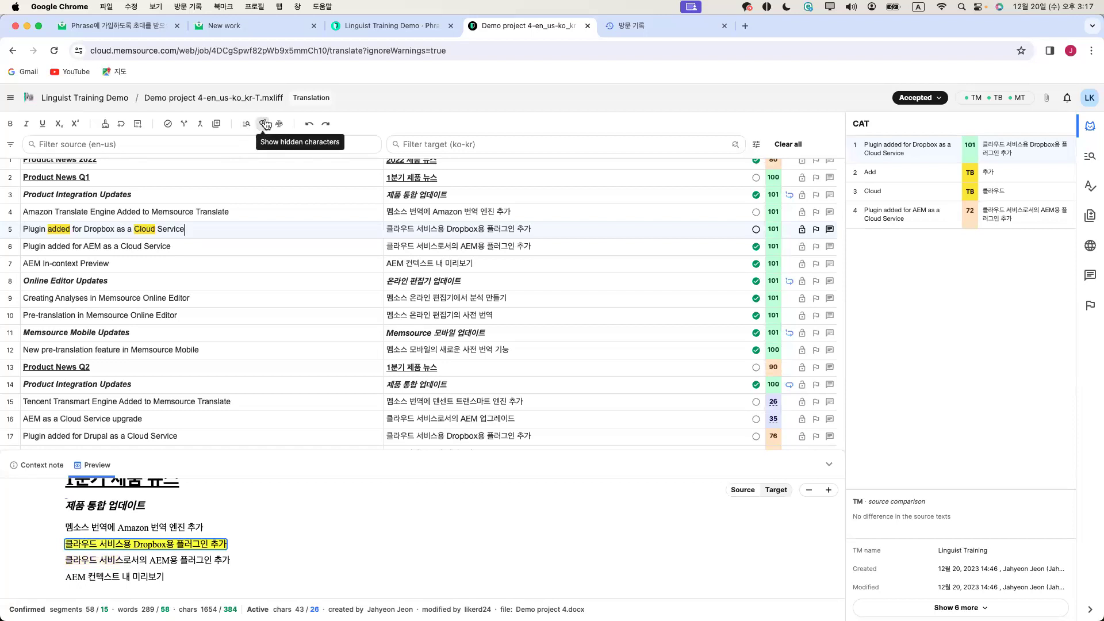
{"action": "left_click", "coordinate": [264, 125]}
{"action": "left_click", "coordinate": [264, 125]}
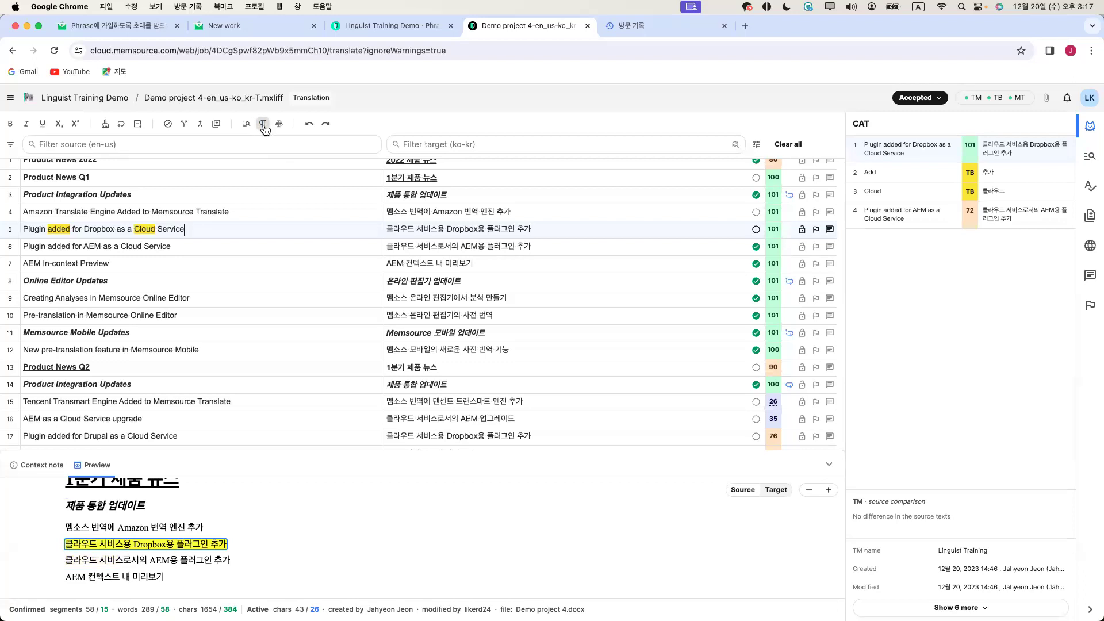
{"action": "left_click", "coordinate": [264, 125]}
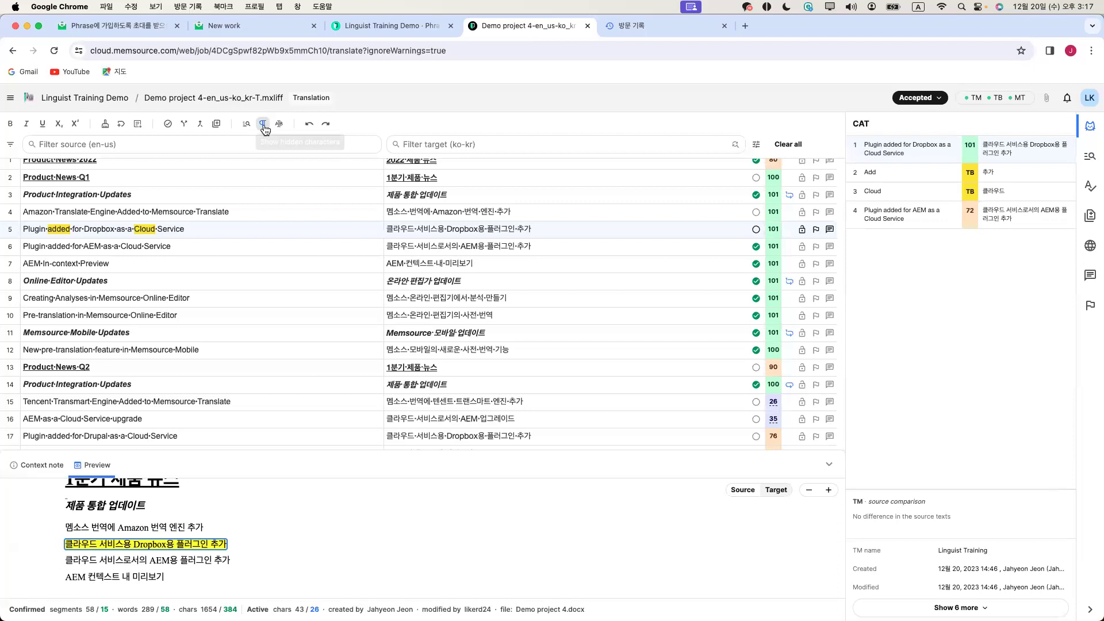
Turn overwrite mode on, leaving it enabled
{"action": "left_click", "coordinate": [276, 124]}
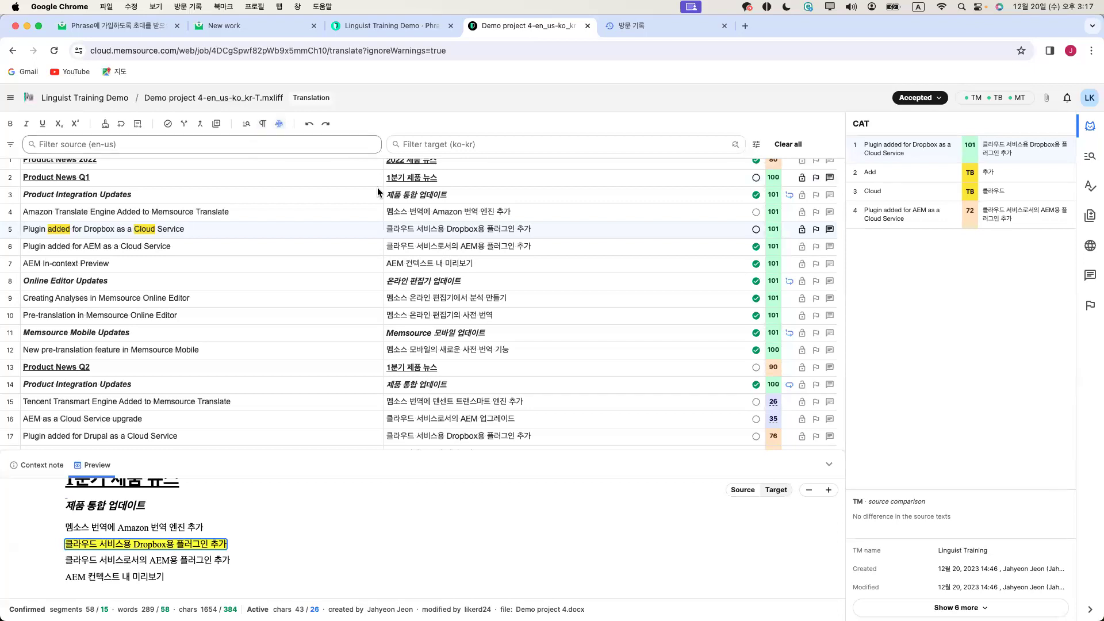
{"action": "left_click", "coordinate": [283, 128]}
{"action": "left_click", "coordinate": [283, 128]}
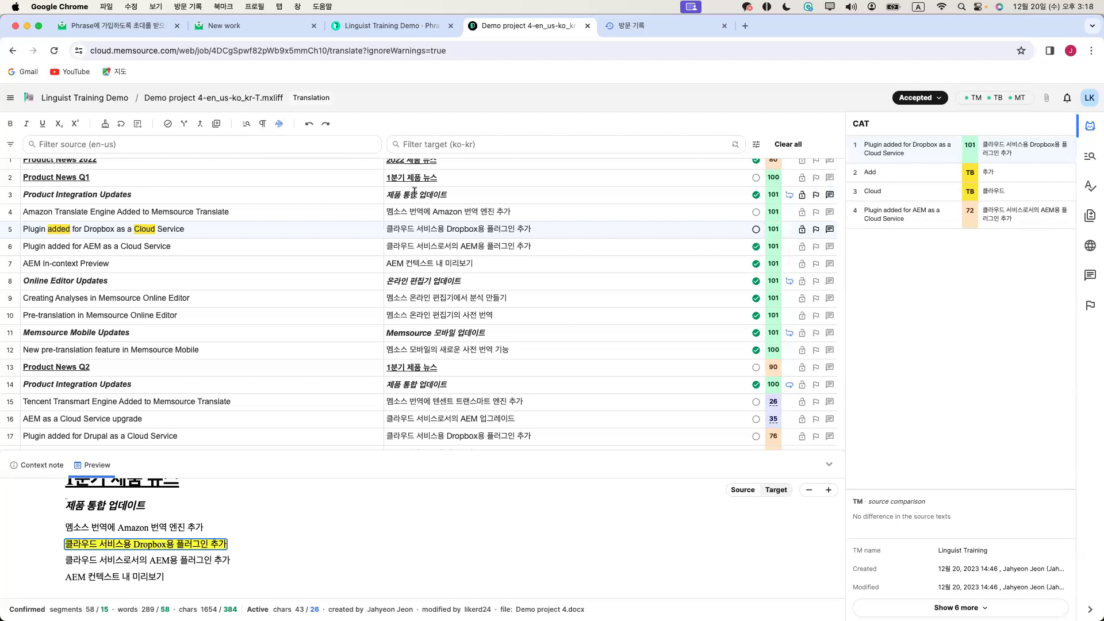
{"action": "left_click", "coordinate": [432, 195]}
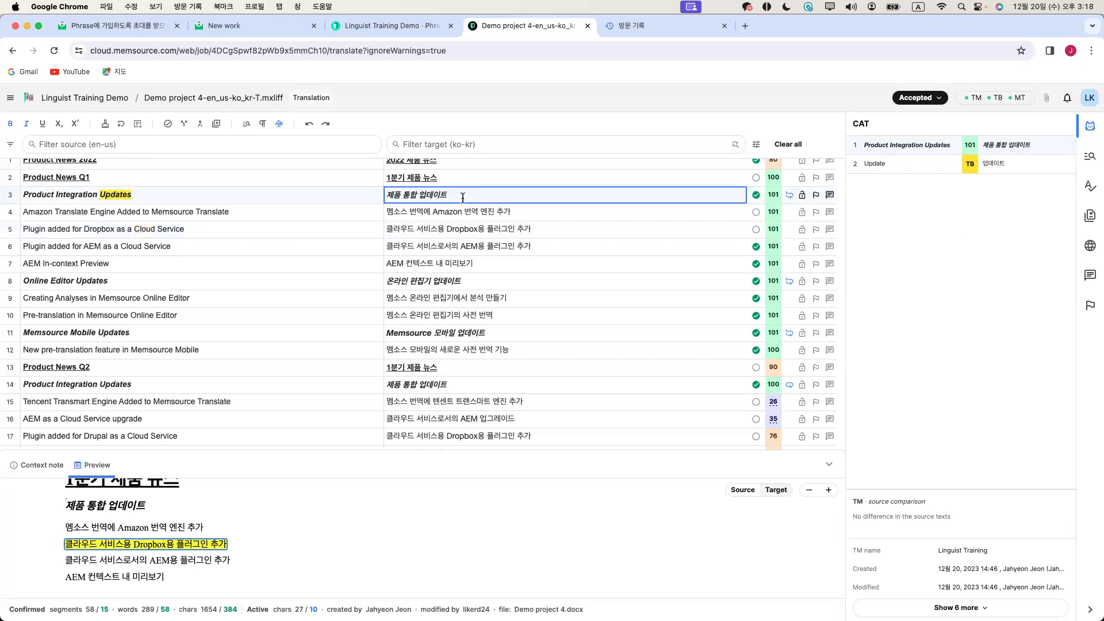
Overtype the end of segment 3's target, then fix it back to 제품 통합 업데이트
{"action": "key", "text": "Delete"}
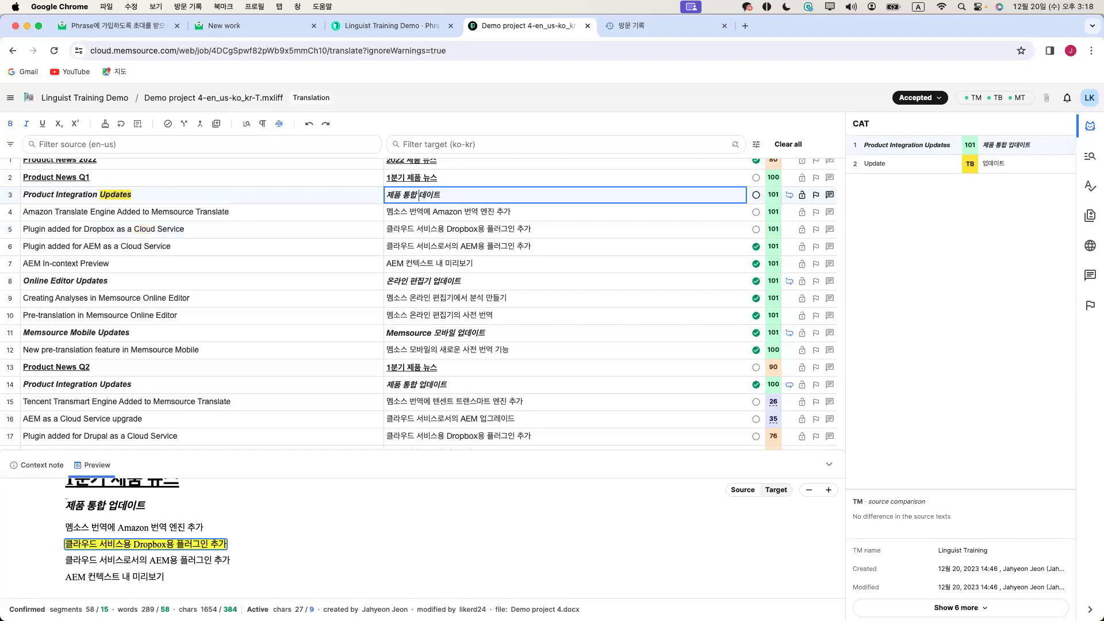
{"action": "key", "text": "ctrl+space"}
{"action": "type", "text": "ㄷ"}
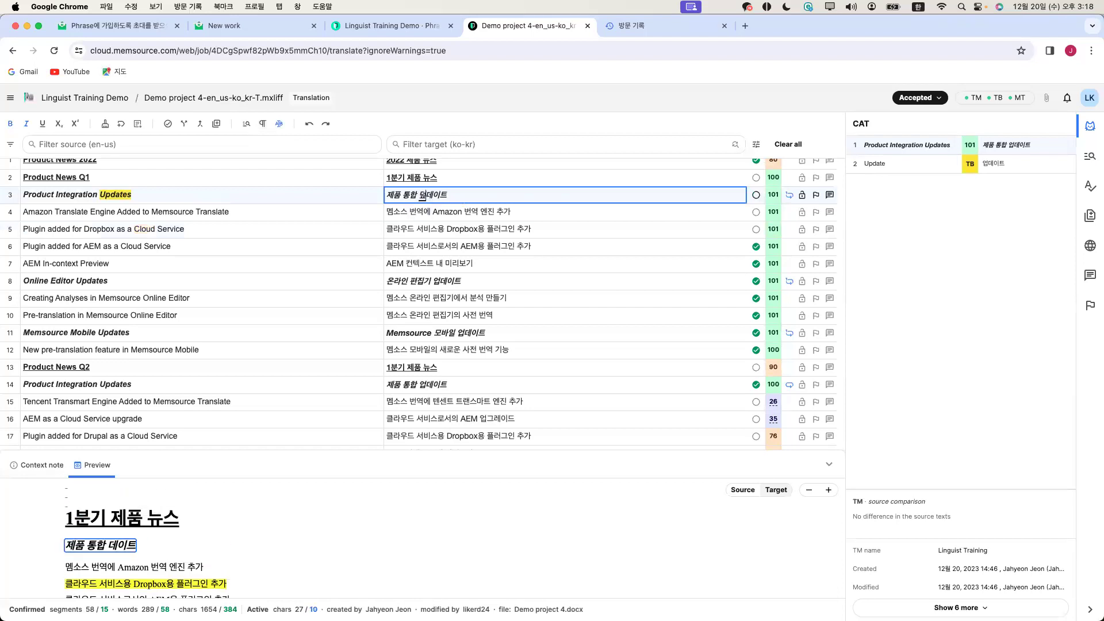
{"action": "type", "text": "어쓰"}
{"action": "left_click", "coordinate": [494, 206]}
{"action": "left_click", "coordinate": [480, 198]}
{"action": "key", "text": "BackSpace"}
{"action": "key", "text": "BackSpace"}
{"action": "key", "text": "BackSpace"}
{"action": "key", "text": "BackSpace"}
{"action": "key", "text": "BackSpace"}
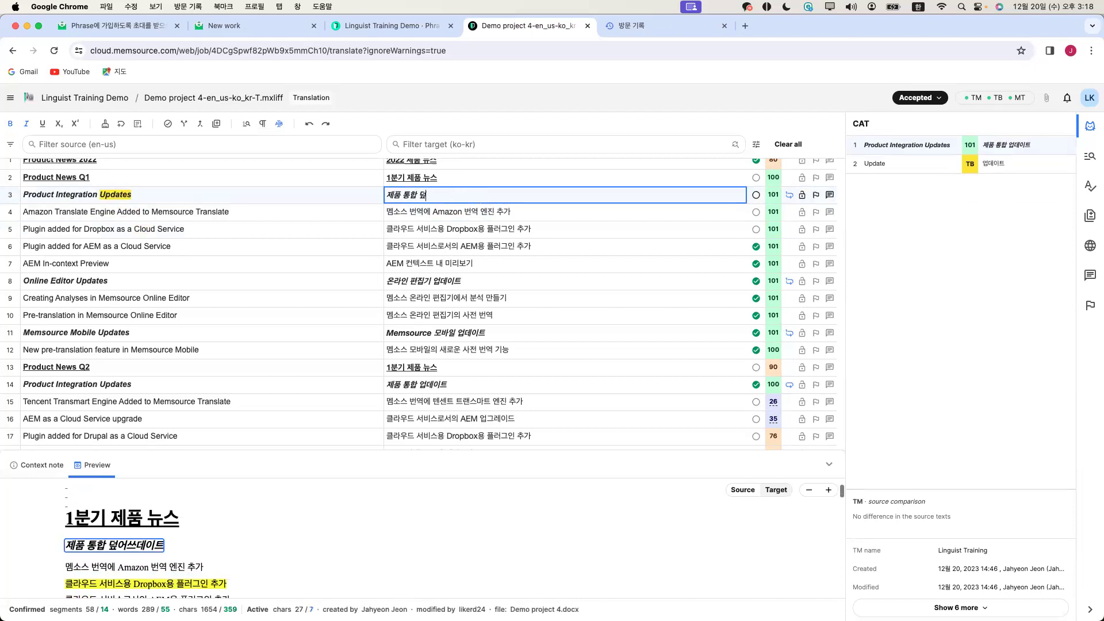
{"action": "key", "text": "BackSpace"}
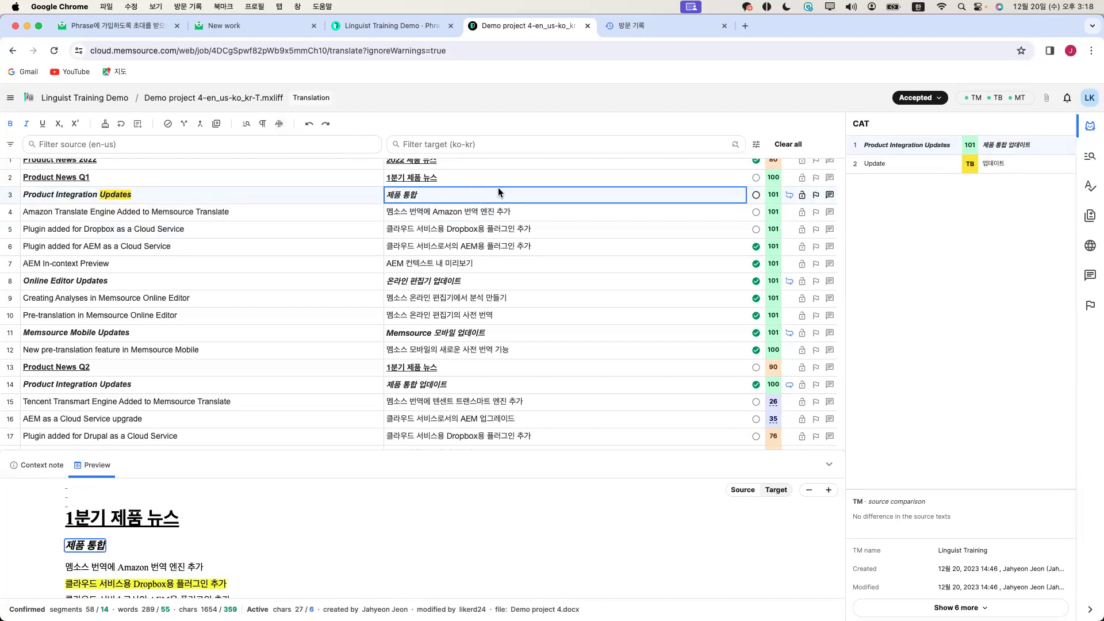
{"action": "type", "text": "업데이트"}
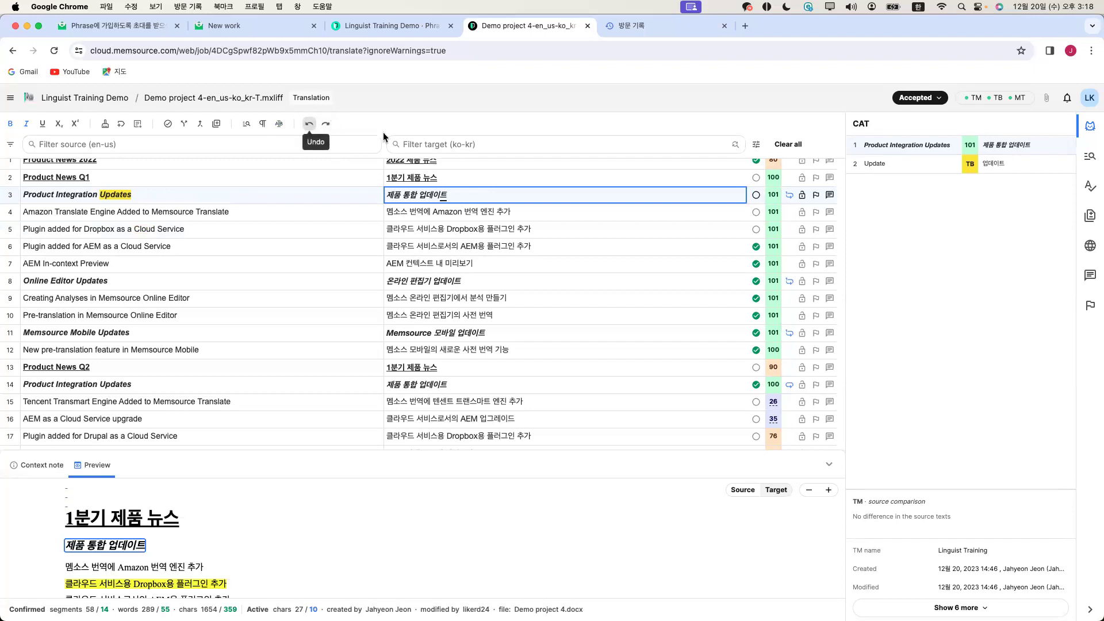
{"action": "scroll", "coordinate": [439, 198], "scroll_direction": "up", "scroll_amount": 1}
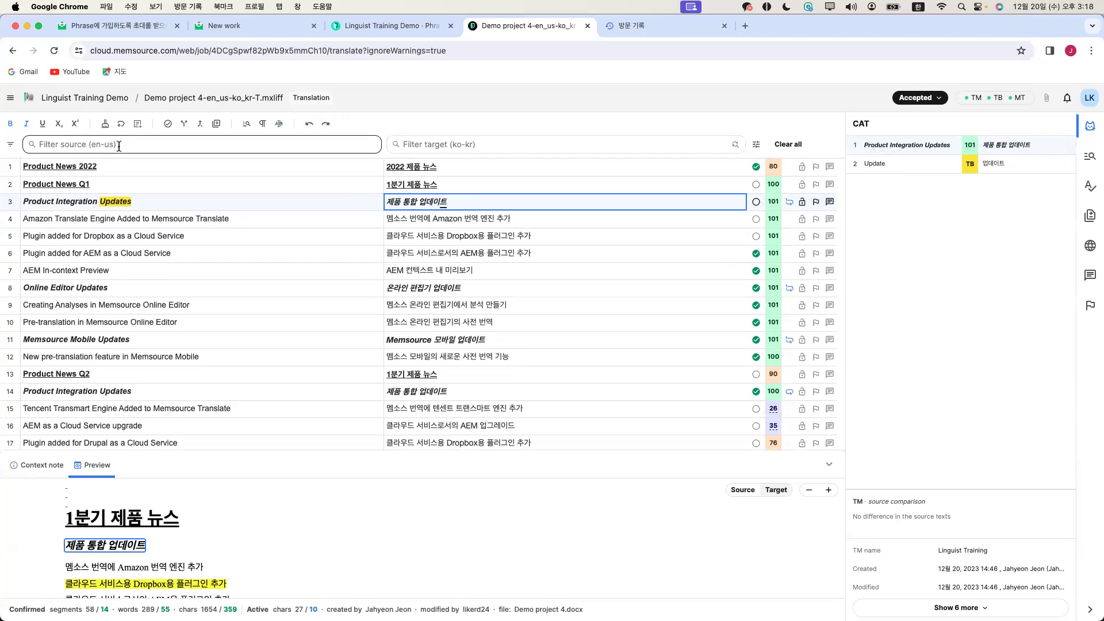
{"action": "left_click", "coordinate": [270, 143]}
{"action": "type", "text": "produ"}
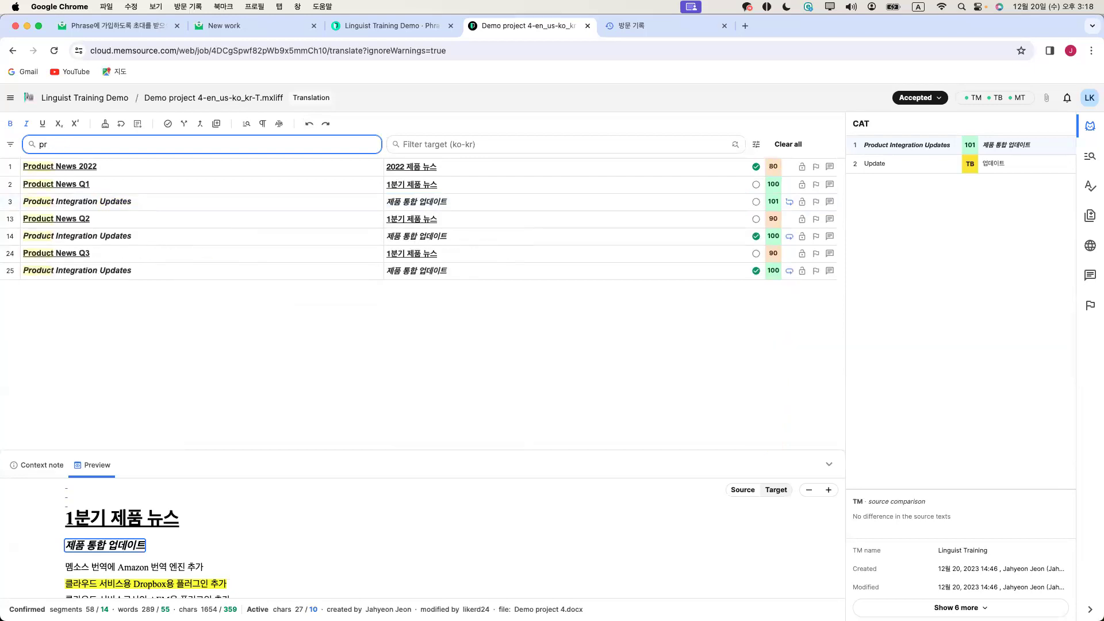
{"action": "key", "text": "BackSpace"}
{"action": "key", "text": "BackSpace"}
{"action": "left_click", "coordinate": [465, 146]}
{"action": "type", "text": "qns"}
{"action": "key", "text": "BackSpace"}
{"action": "key", "text": "BackSpace"}
{"action": "key", "text": "BackSpace"}
{"action": "key", "text": "Caps_Lock"}
{"action": "type", "text": "부"}
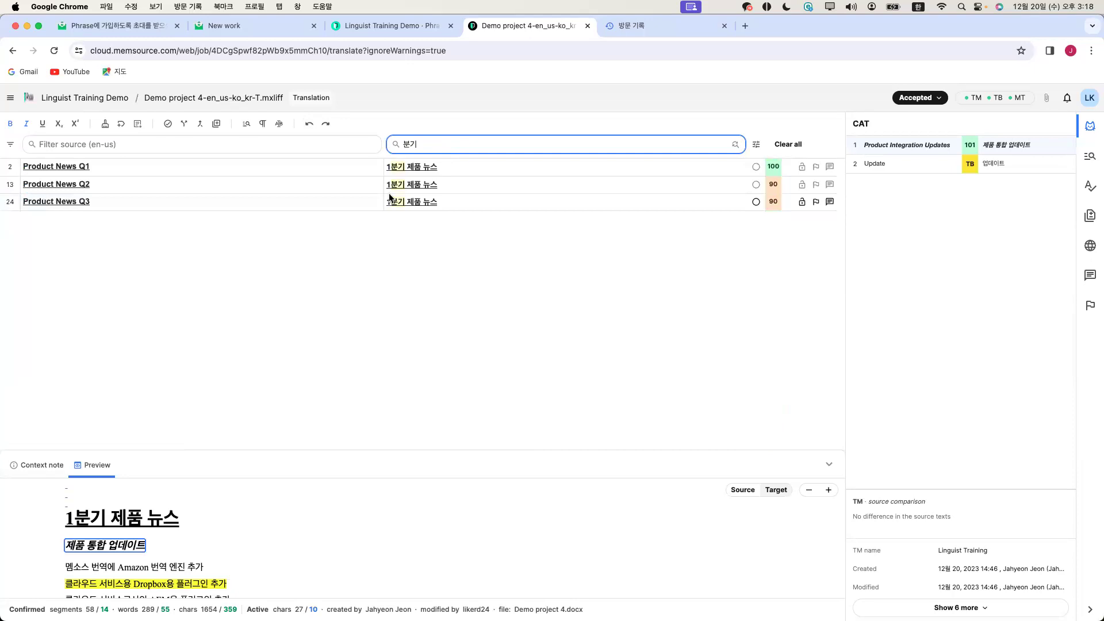
{"action": "left_click", "coordinate": [412, 183]}
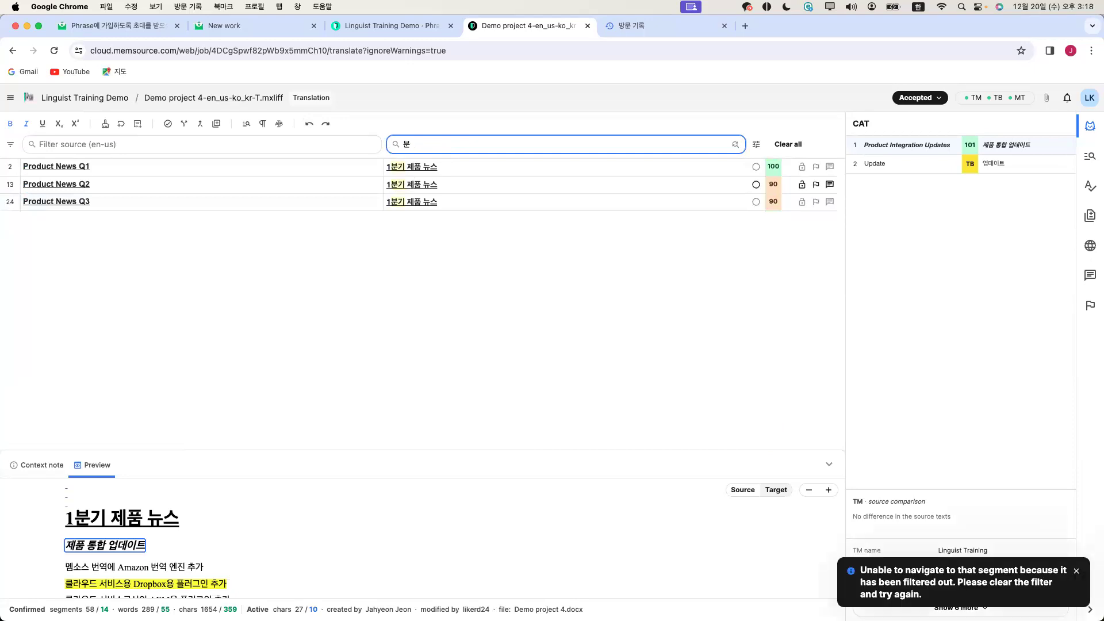
{"action": "key", "text": "BackSpace"}
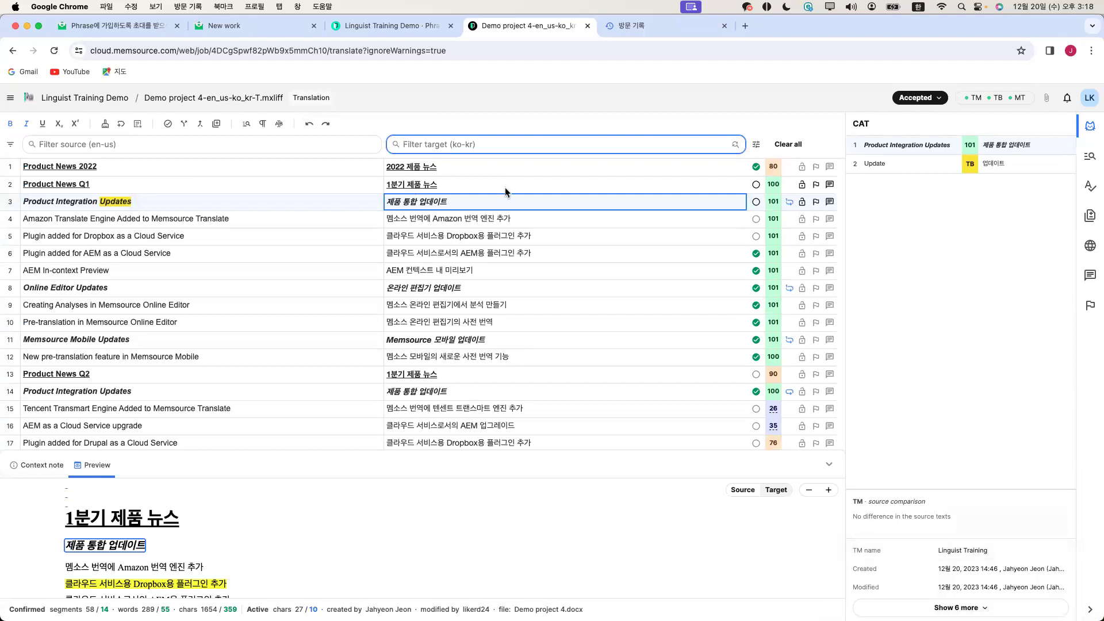
Run a ko-kr → en-us concordance search for 제품, review the 2 results, then clear it
{"action": "left_click", "coordinate": [1090, 156]}
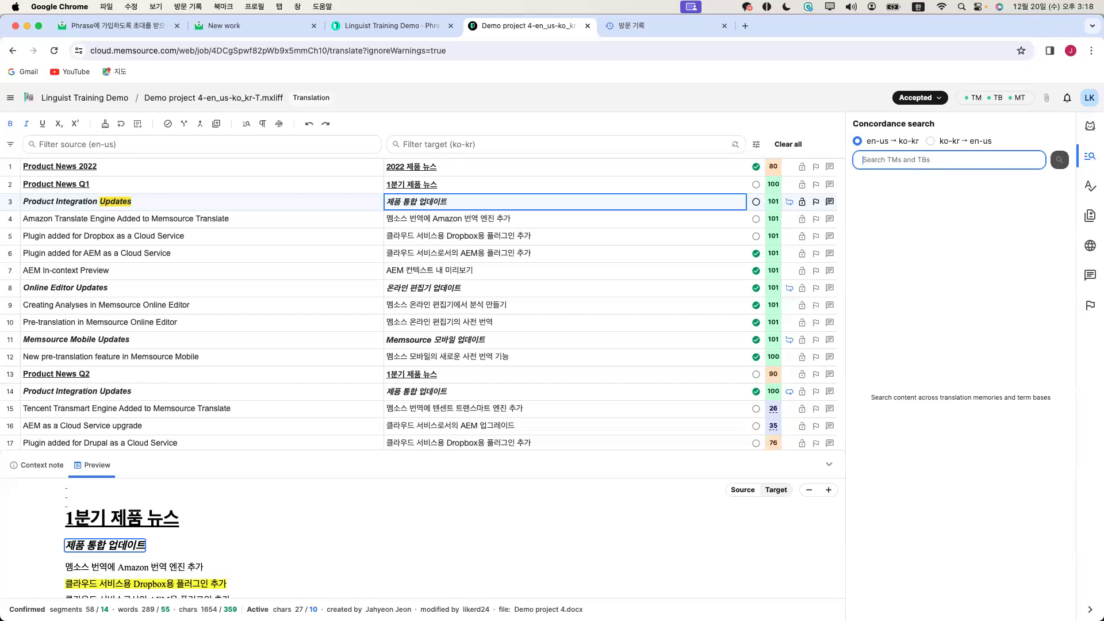
{"action": "type", "text": "제품"}
{"action": "left_click", "coordinate": [931, 141]}
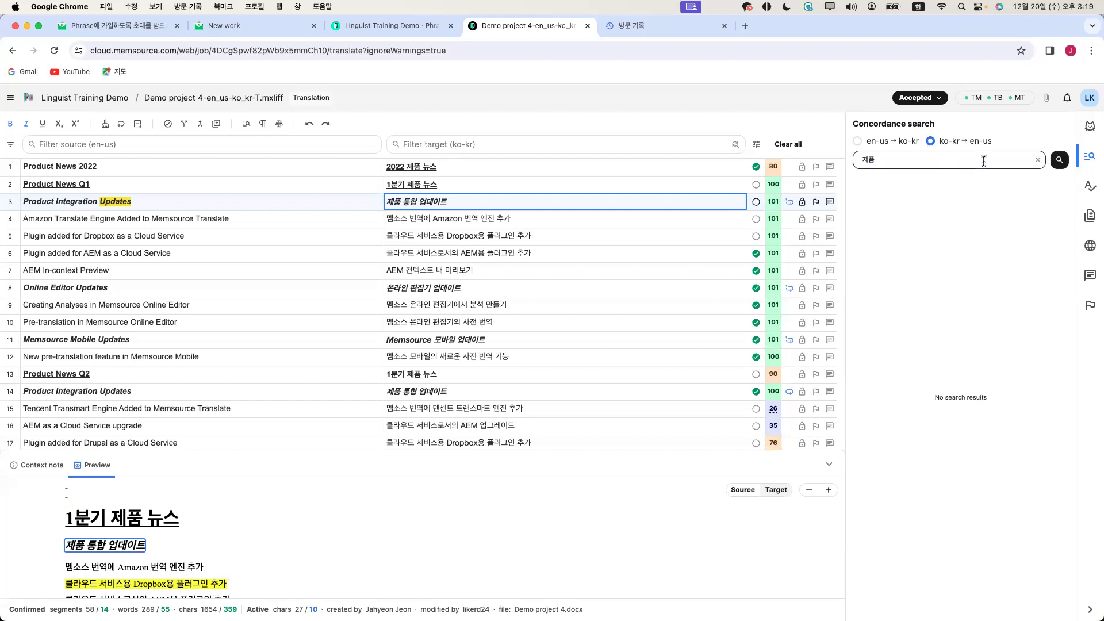
{"action": "left_click", "coordinate": [1059, 161]}
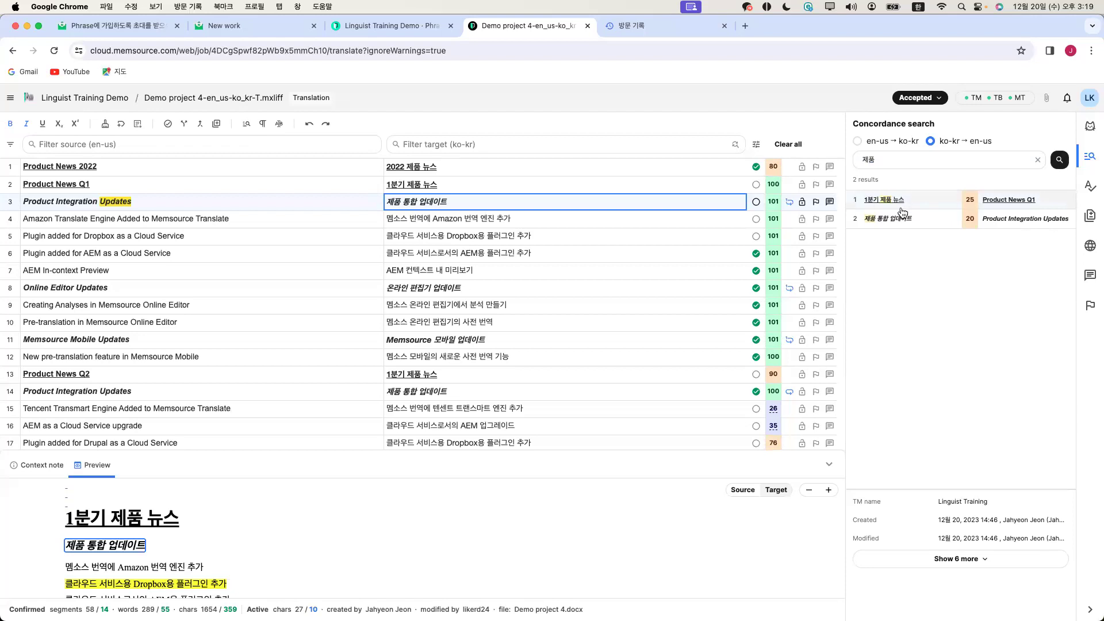
{"action": "left_click", "coordinate": [932, 161]}
{"action": "key", "text": "BackSpace"}
{"action": "key", "text": "BackSpace"}
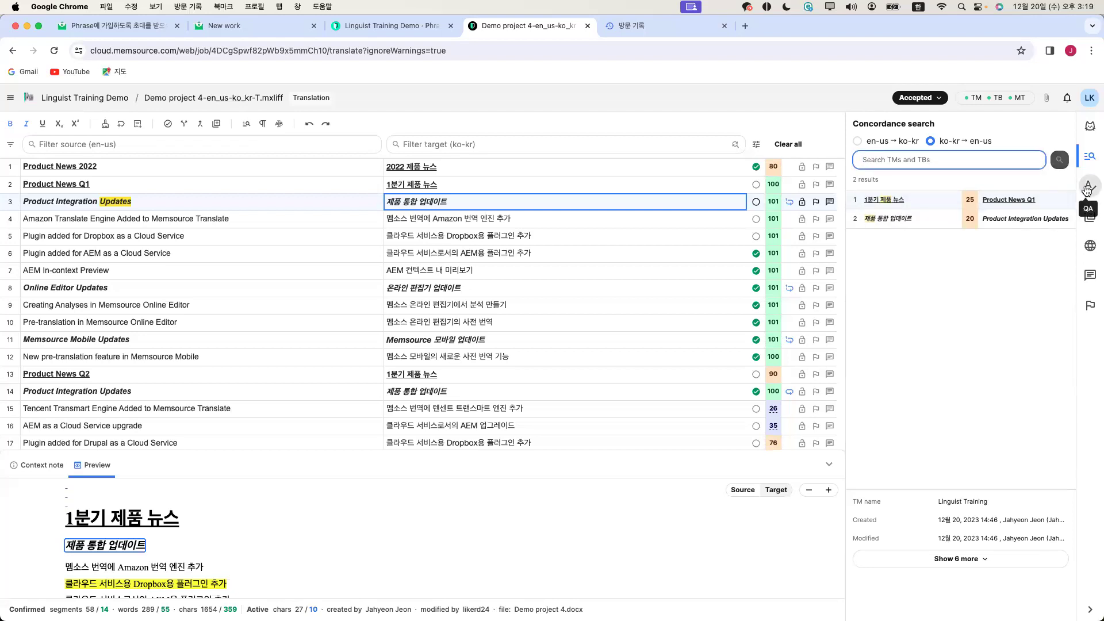
Run all QA checks and step through the flagged issues for segments 2, 3, 4 and 5
{"action": "left_click", "coordinate": [1087, 188]}
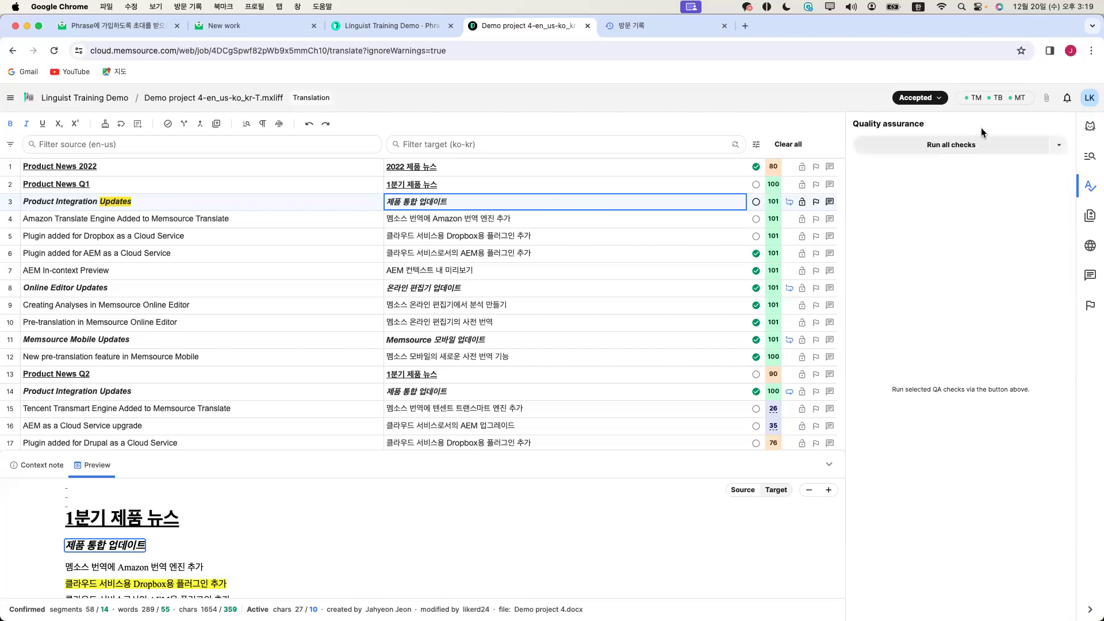
{"action": "left_click", "coordinate": [967, 148]}
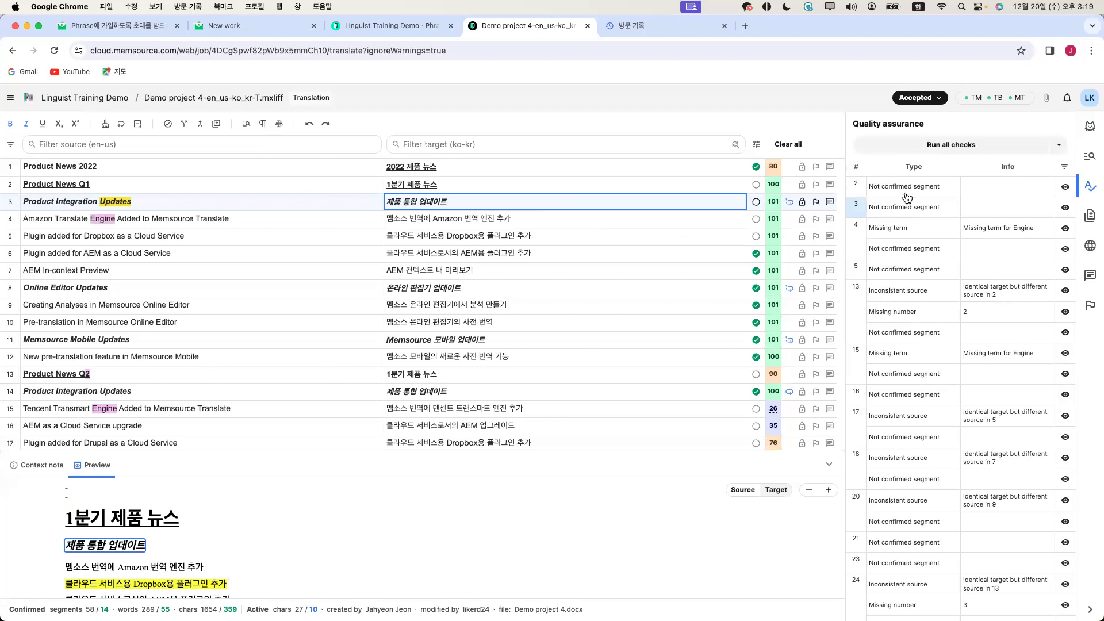
{"action": "left_click", "coordinate": [941, 191]}
{"action": "left_click", "coordinate": [931, 206]}
{"action": "left_click", "coordinate": [931, 192]}
{"action": "left_click", "coordinate": [929, 206]}
{"action": "left_click", "coordinate": [917, 250]}
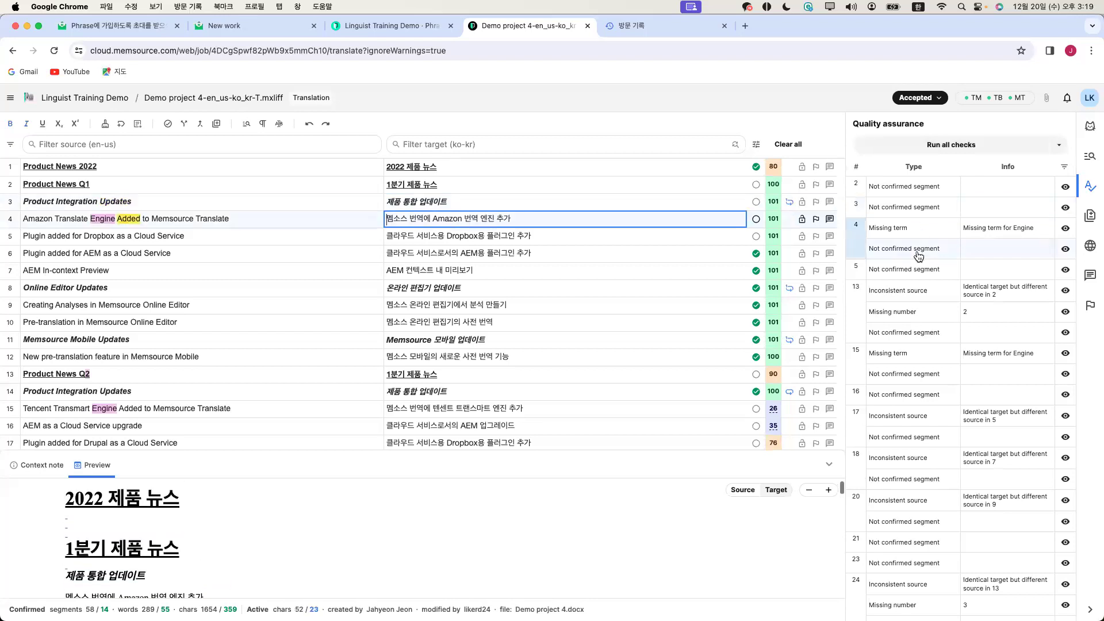
{"action": "left_click", "coordinate": [918, 266]}
{"action": "left_click", "coordinate": [919, 249]}
{"action": "left_click", "coordinate": [920, 207]}
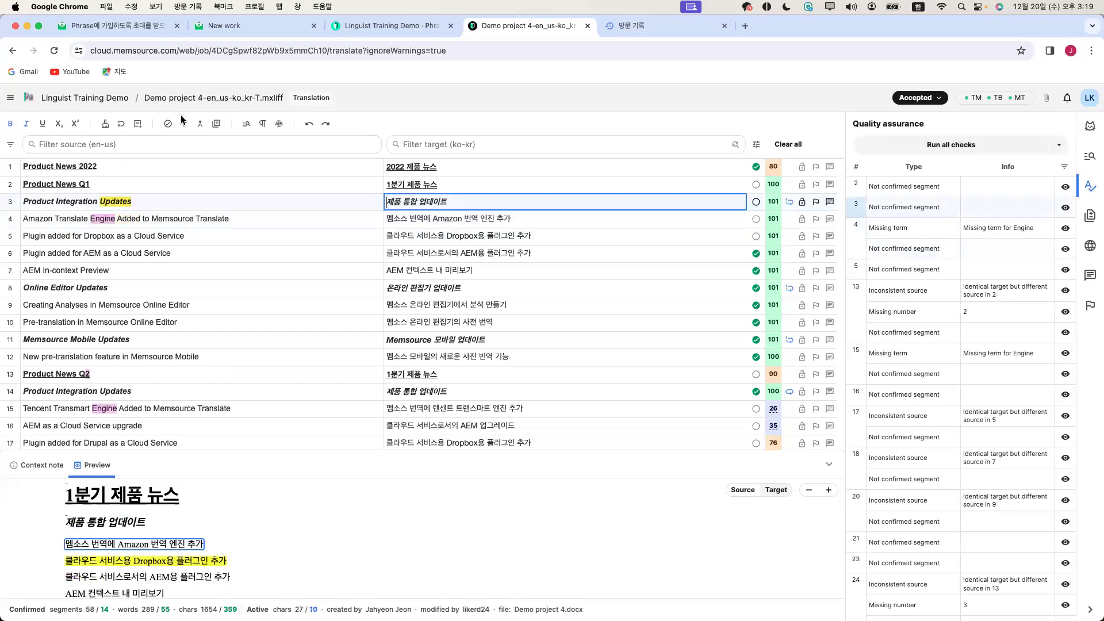
{"action": "left_click", "coordinate": [11, 98]}
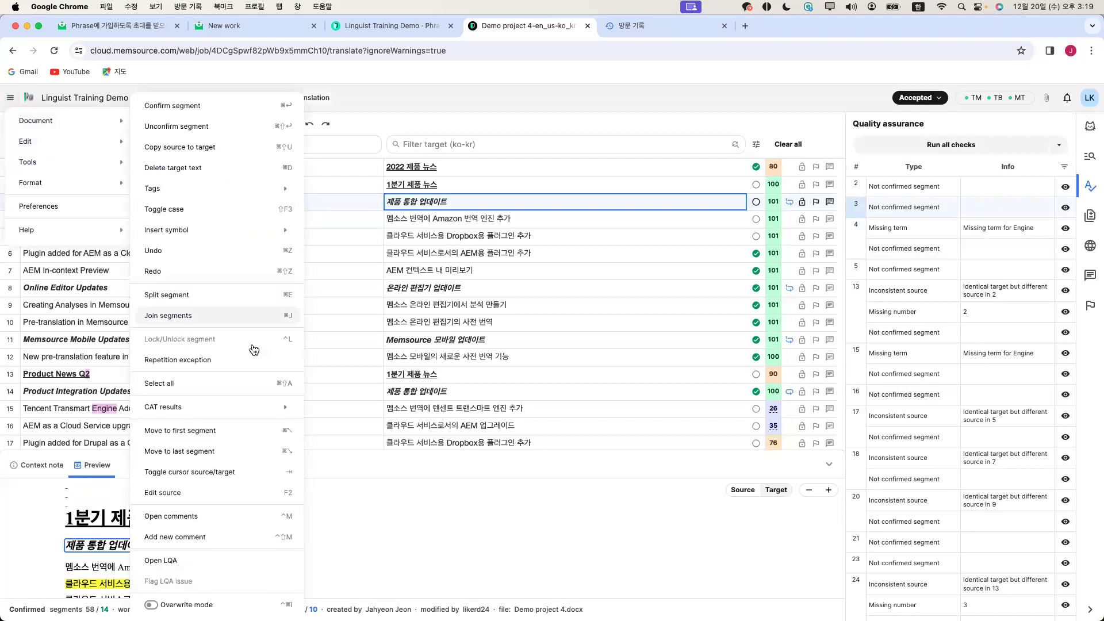
Select all segments and confirm them, reaching 58 of 58 confirmed
{"action": "left_click", "coordinate": [244, 379]}
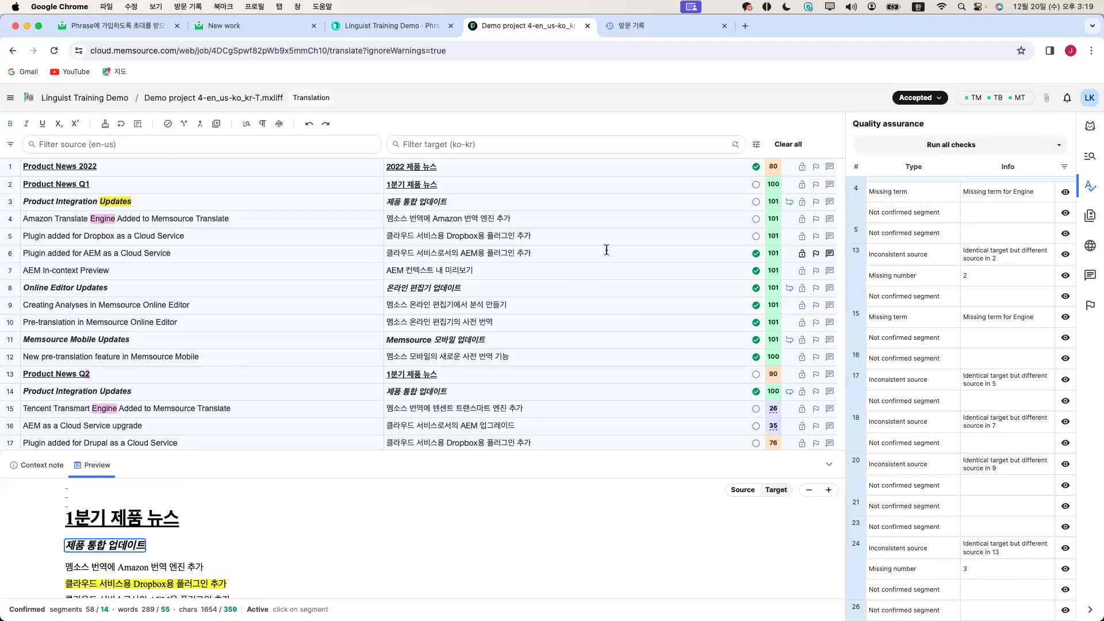
{"action": "key", "text": "ctrl+Return"}
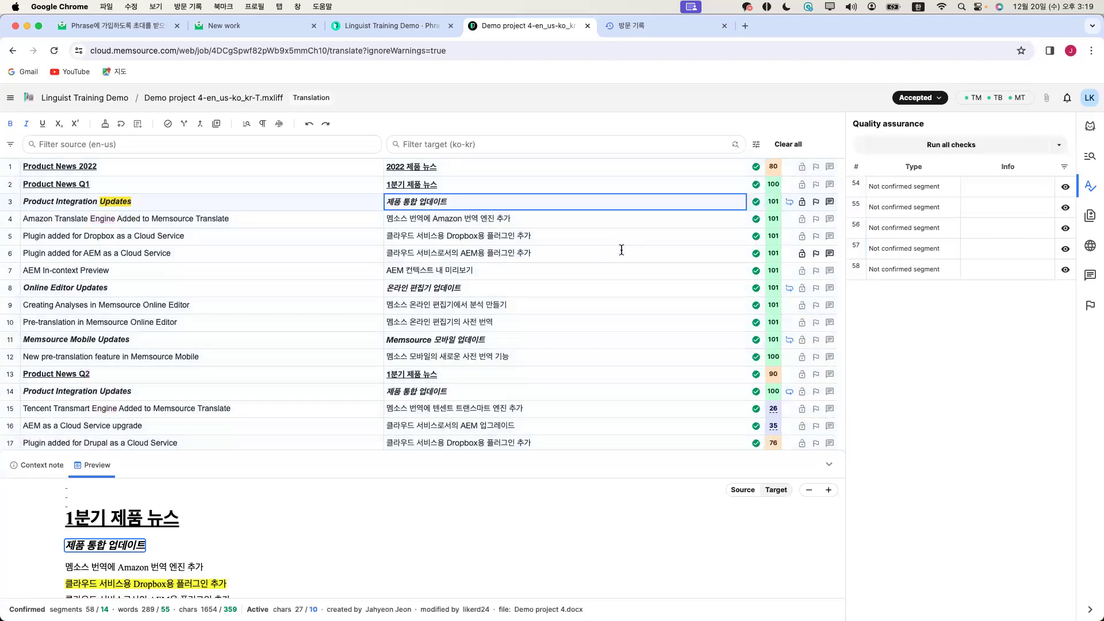
{"action": "left_click", "coordinate": [663, 247]}
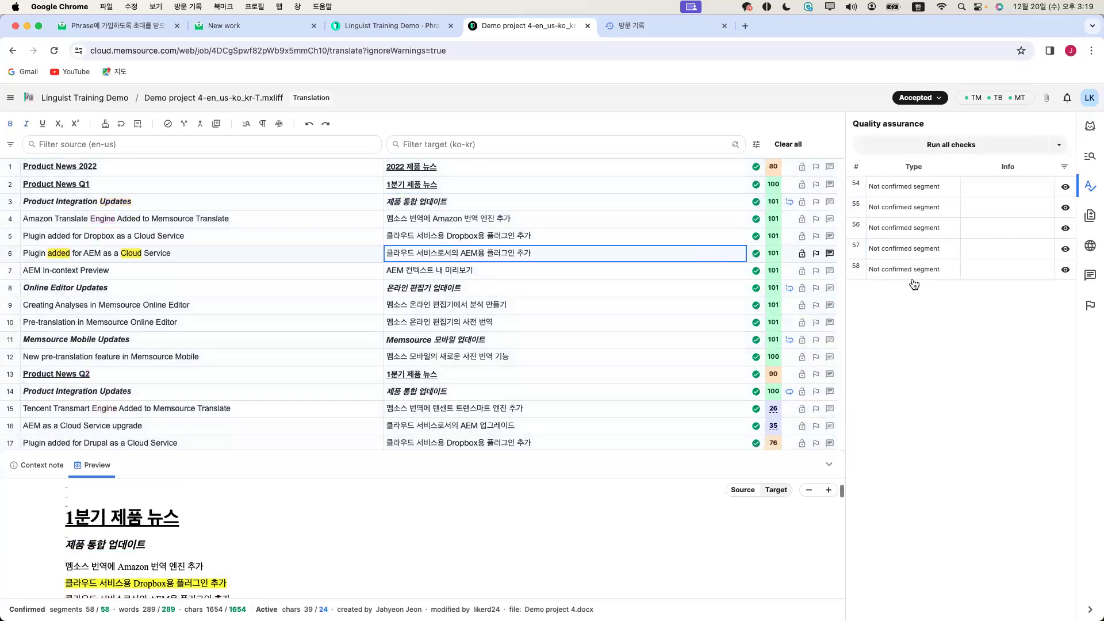
Rerun all quality checks and open segment 4's missing-term warning for Engine
{"action": "left_click", "coordinate": [955, 145]}
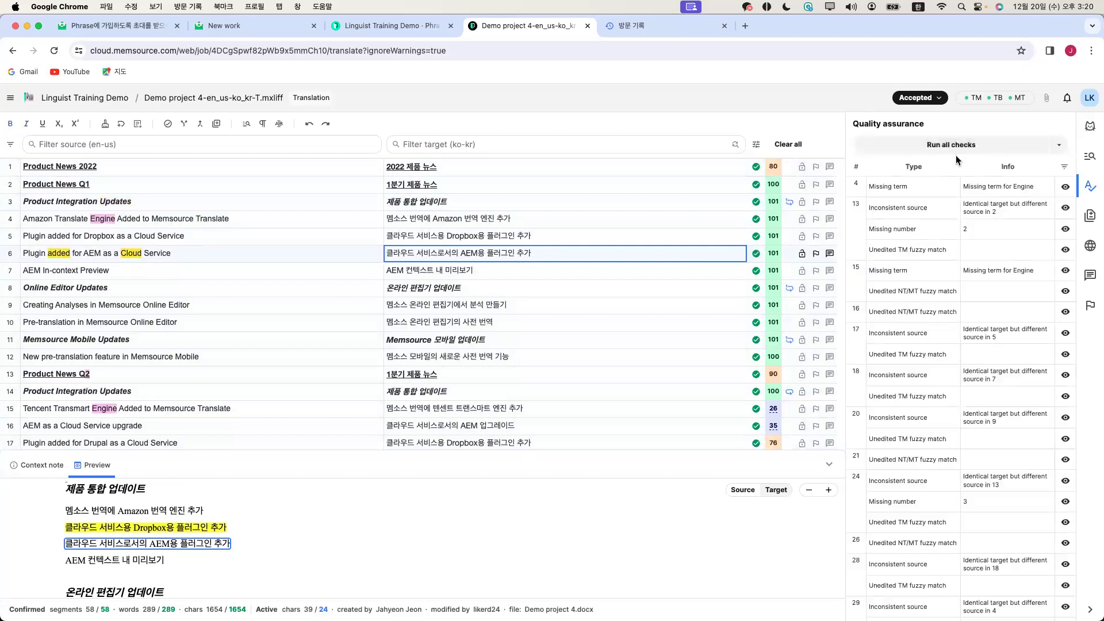
{"action": "scroll", "coordinate": [931, 357], "scroll_direction": "down", "scroll_amount": 3}
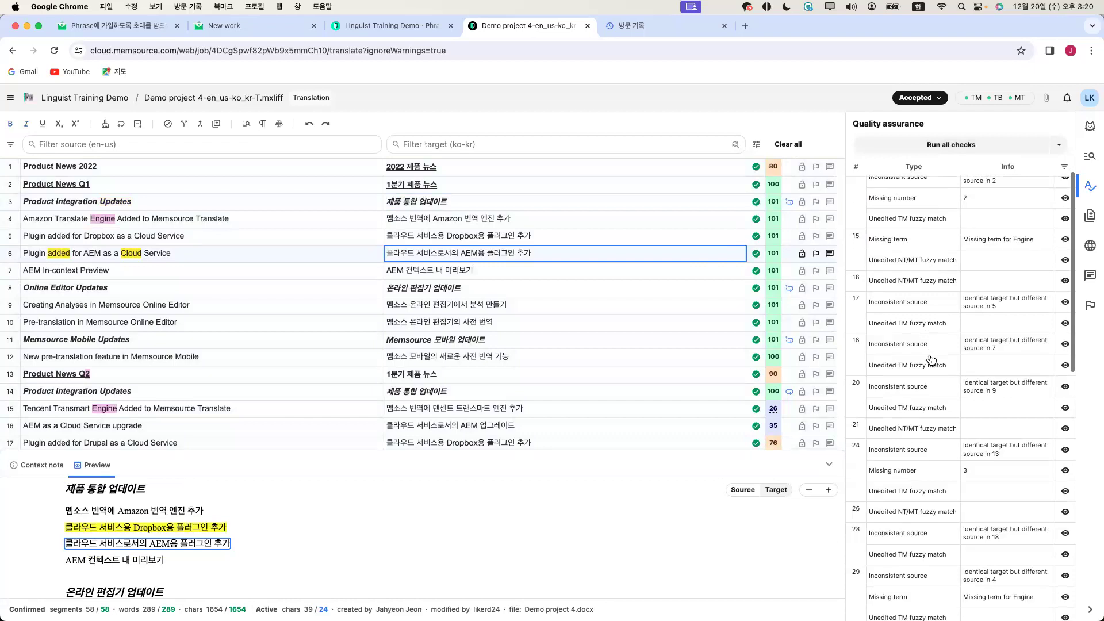
{"action": "scroll", "coordinate": [930, 359], "scroll_direction": "up", "scroll_amount": 3}
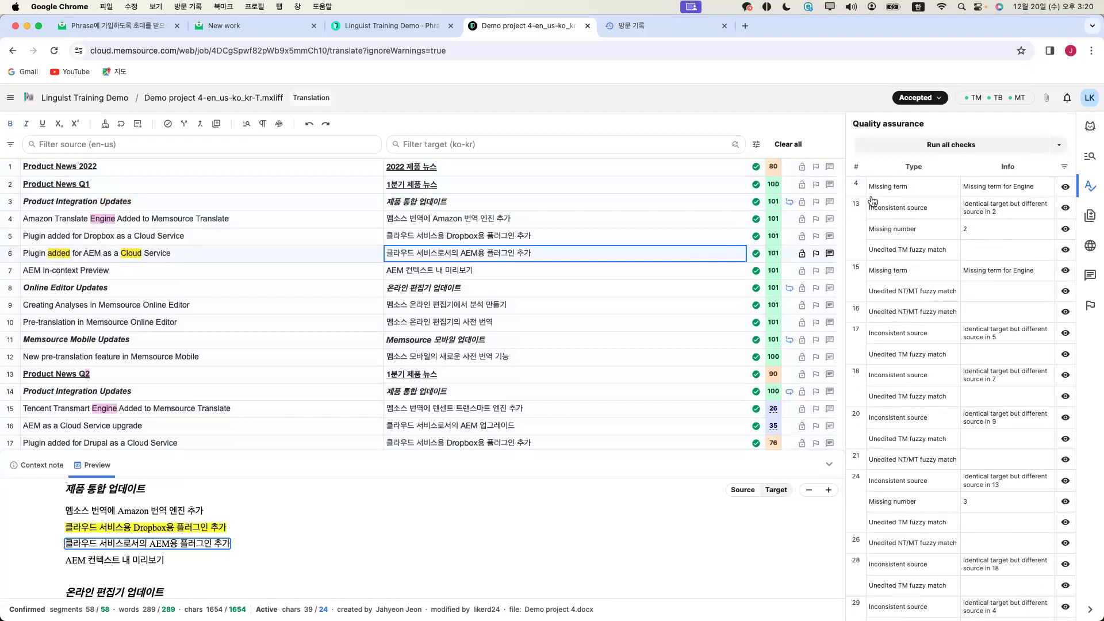
{"action": "left_click", "coordinate": [930, 191]}
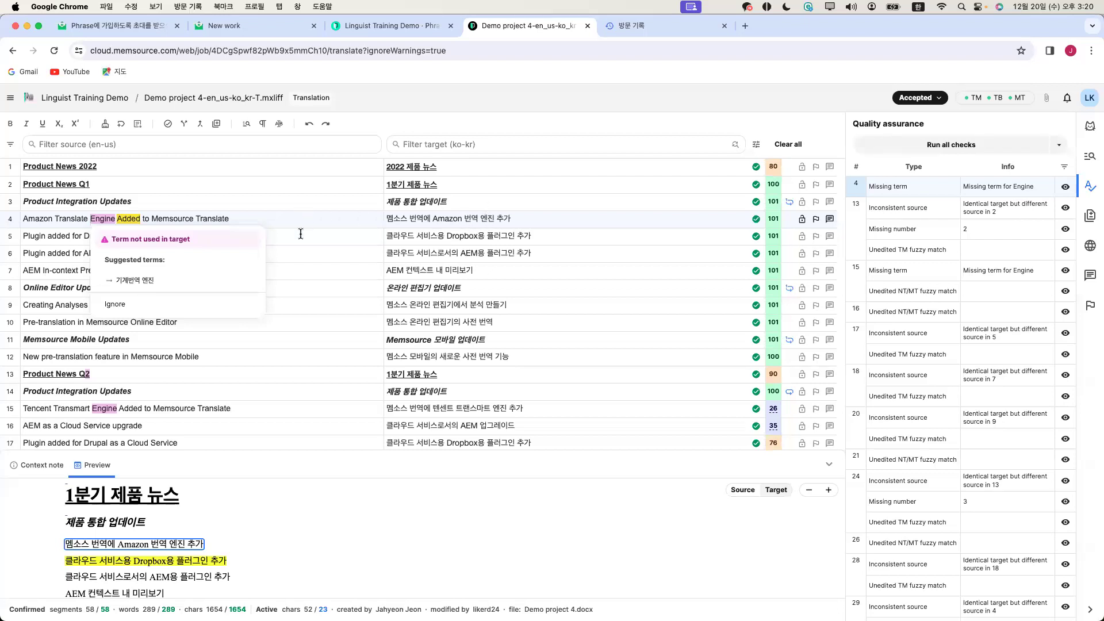
Insert 기계 after 'Amazon' so segment 4 reads 멤소스 번역에 Amazon 기계번역 엔진 추가, then confirm it
{"action": "left_click", "coordinate": [432, 226]}
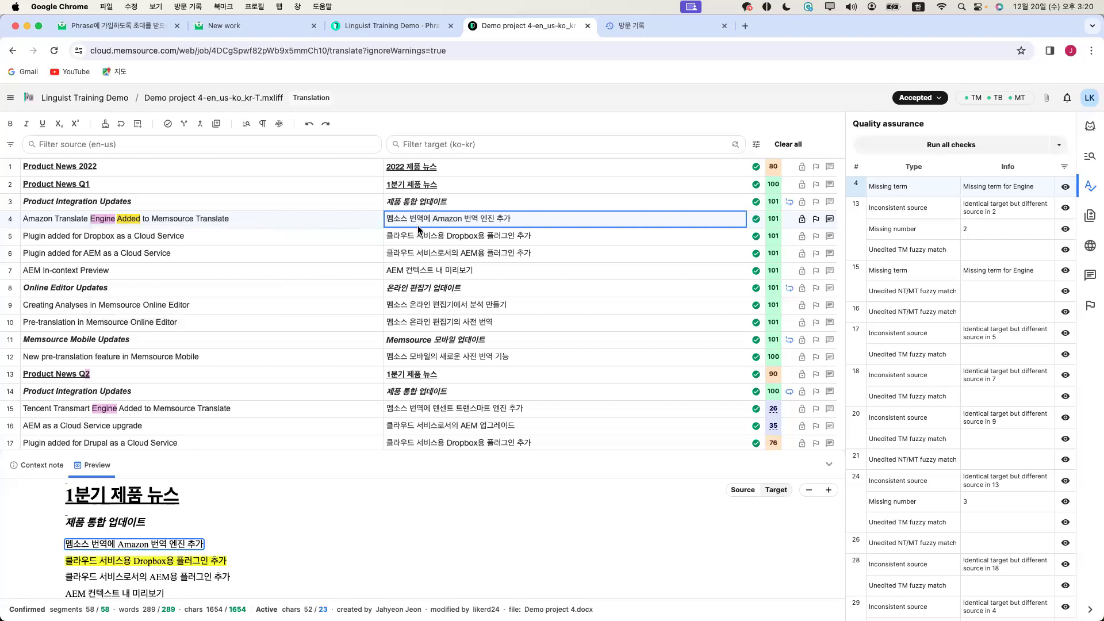
{"action": "left_click", "coordinate": [461, 219]}
{"action": "type", "text": "기계"}
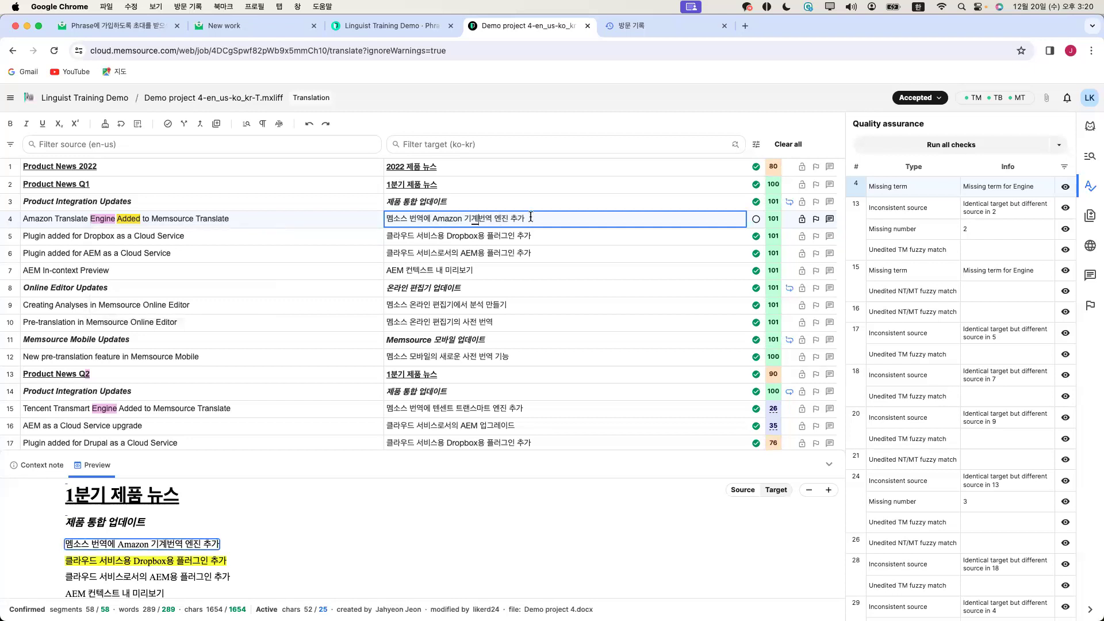
{"action": "left_click", "coordinate": [756, 219]}
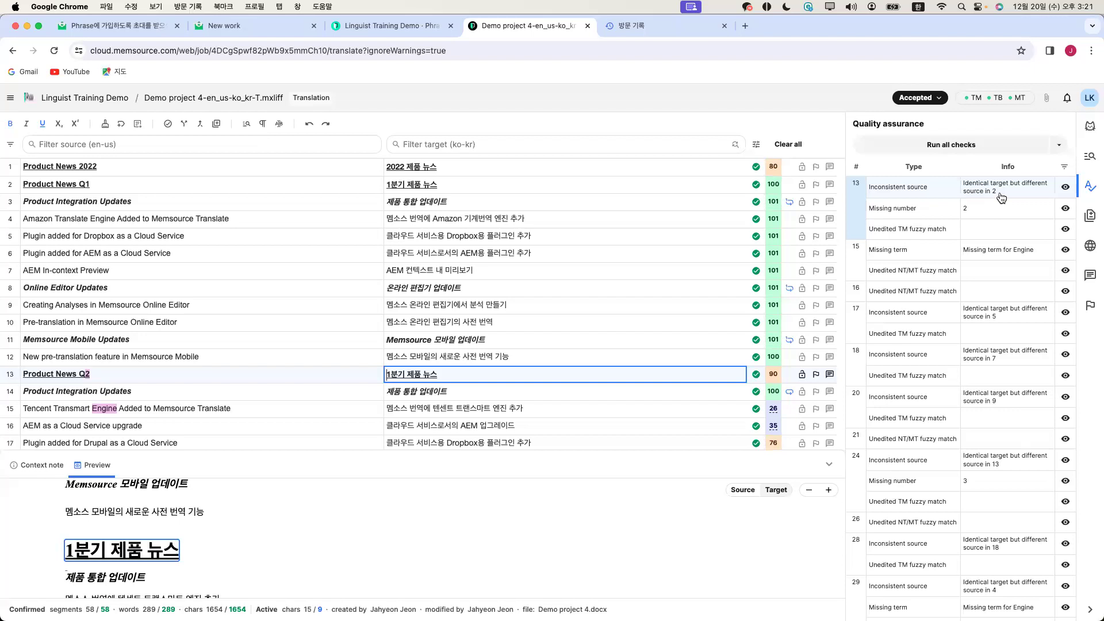
Ignore segment 13's inconsistent-source warning and view its missing number 2 warning
{"action": "left_click", "coordinate": [1066, 188]}
{"action": "left_click", "coordinate": [998, 215]}
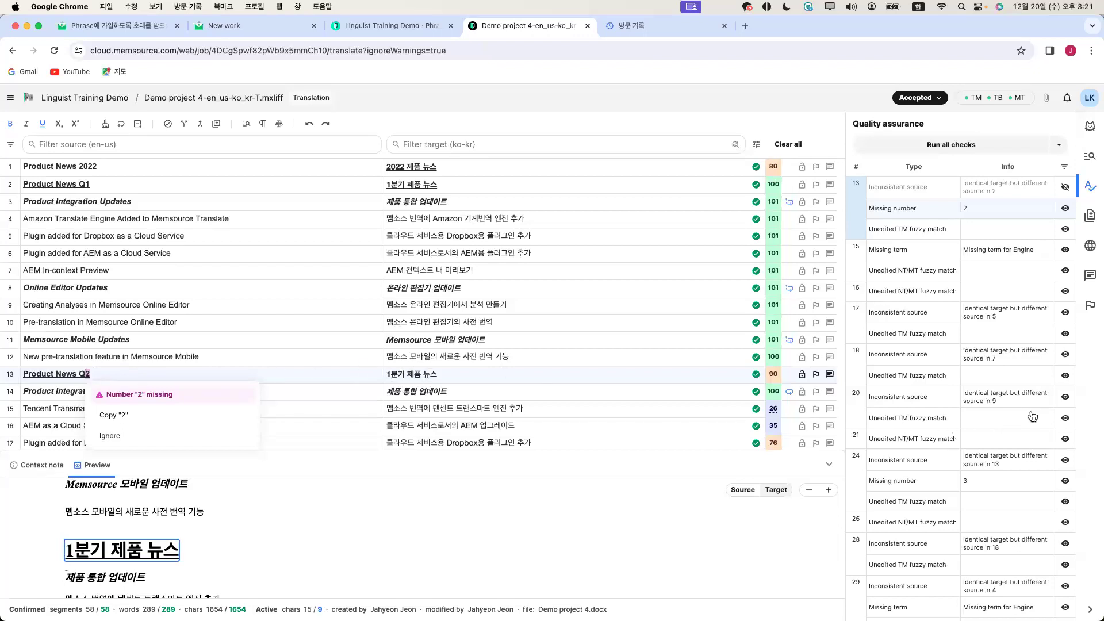
{"action": "scroll", "coordinate": [1031, 418], "scroll_direction": "down", "scroll_amount": 2}
{"action": "scroll", "coordinate": [1030, 421], "scroll_direction": "down", "scroll_amount": 10}
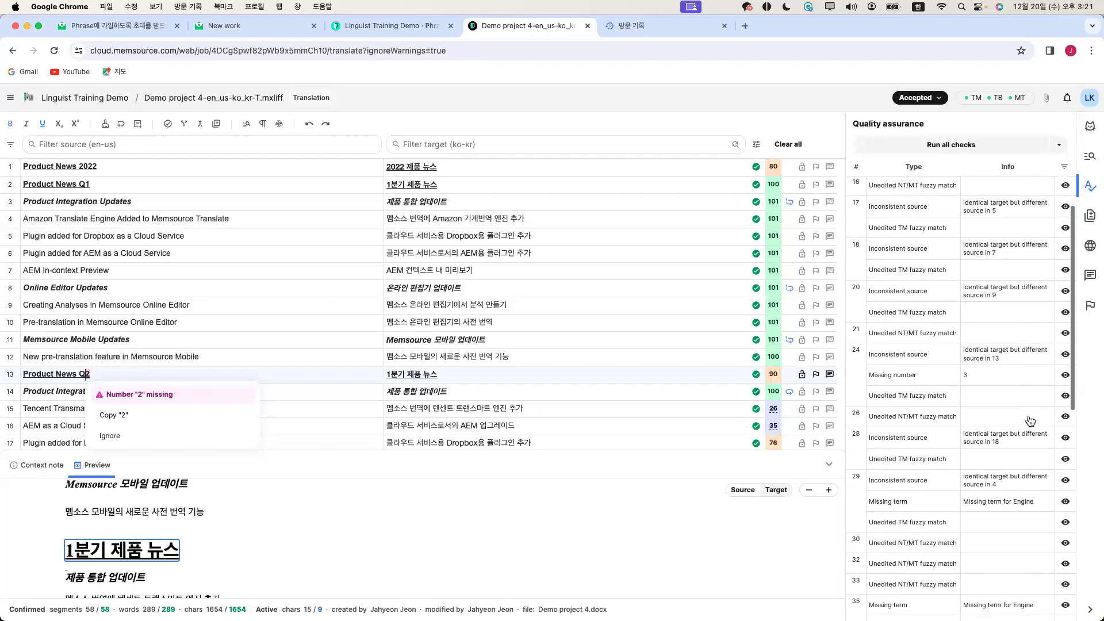
{"action": "scroll", "coordinate": [1029, 421], "scroll_direction": "down", "scroll_amount": 5}
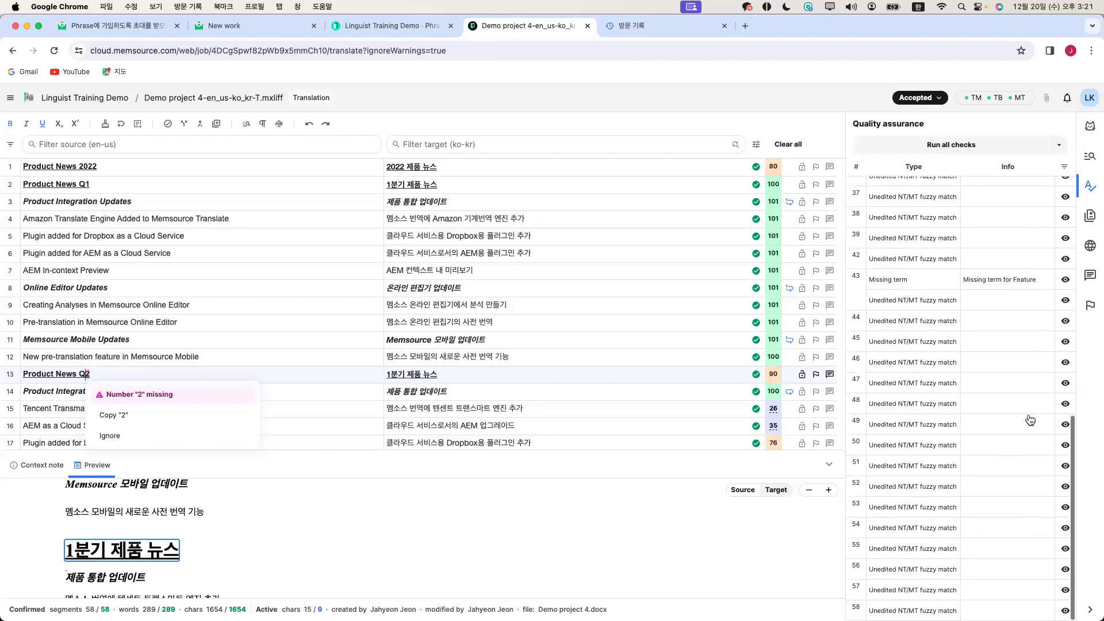
Step through the remaining QA issues for segments 39, 13, 15 and 16
{"action": "left_click", "coordinate": [918, 358]}
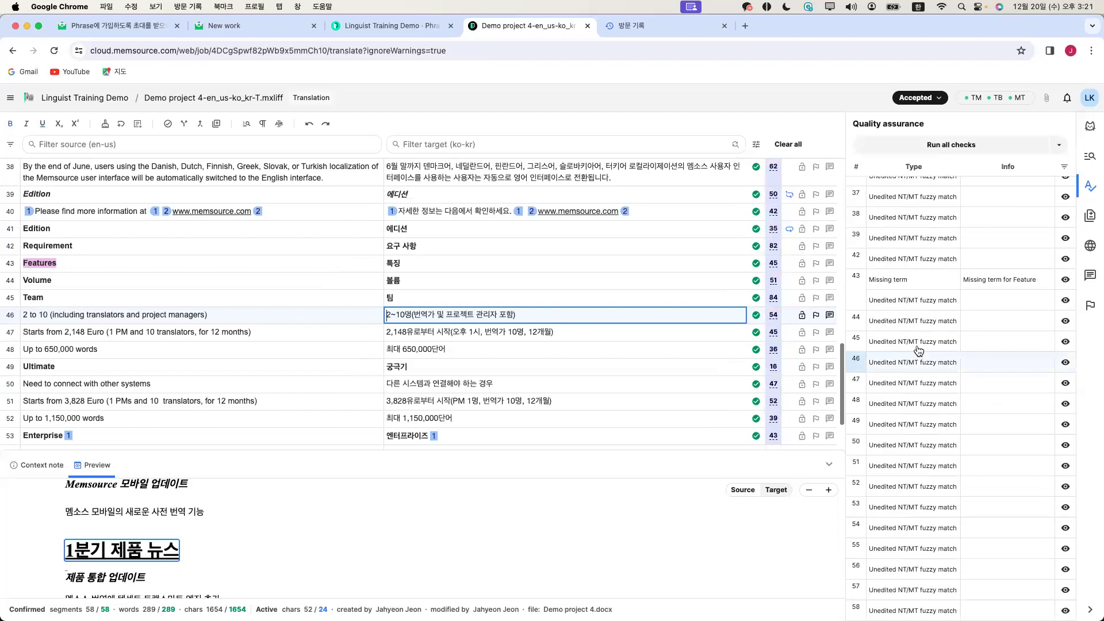
{"action": "scroll", "coordinate": [899, 375], "scroll_direction": "up", "scroll_amount": 11}
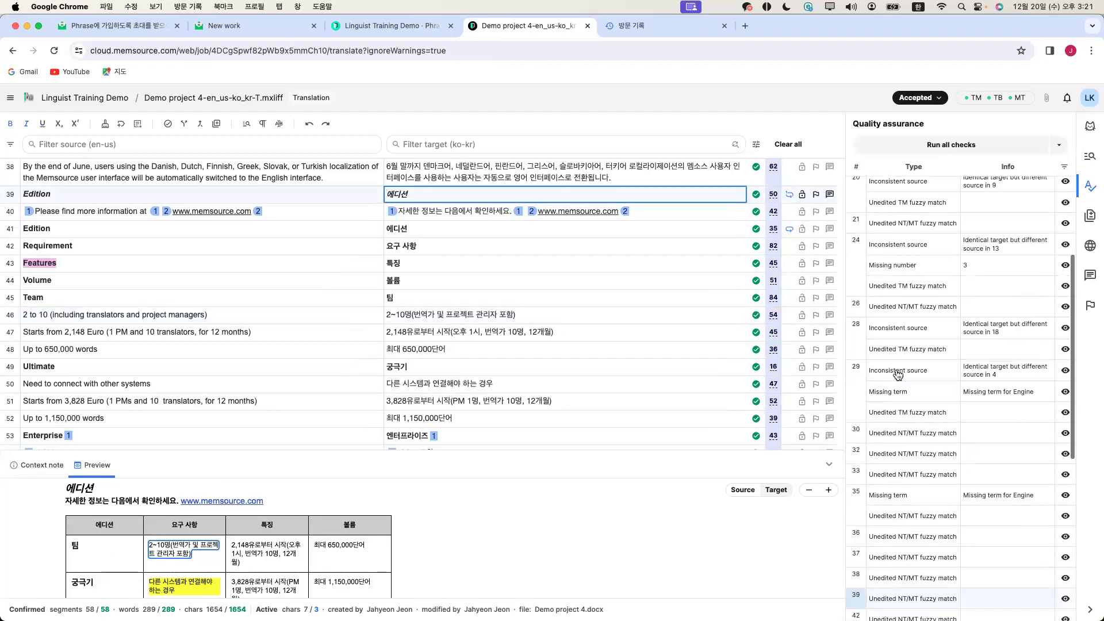
{"action": "left_click", "coordinate": [911, 230]}
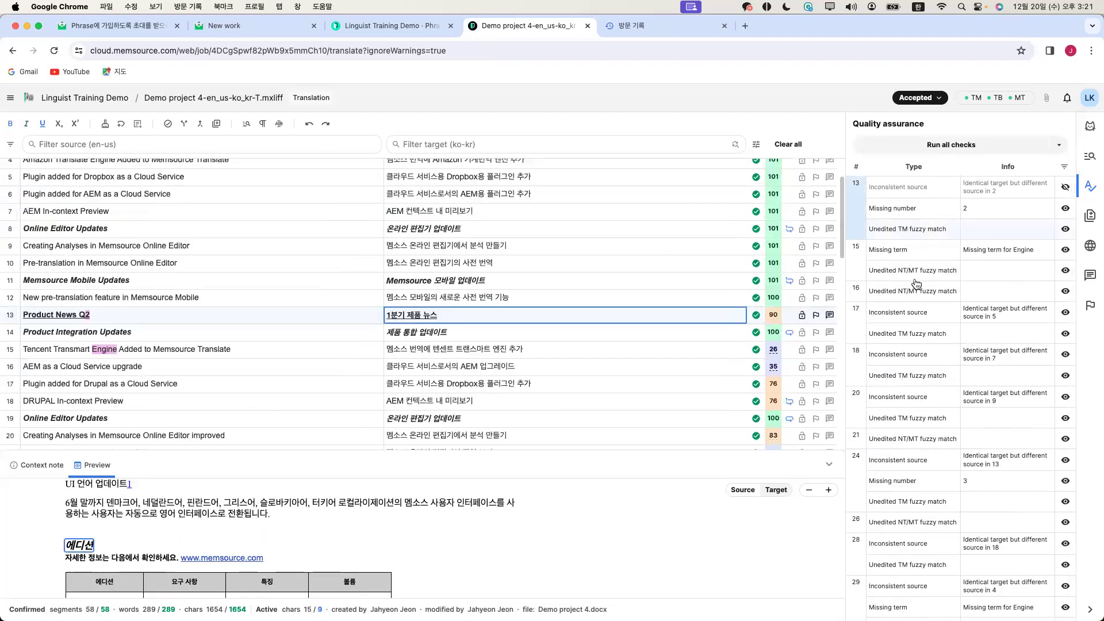
{"action": "left_click", "coordinate": [916, 272]}
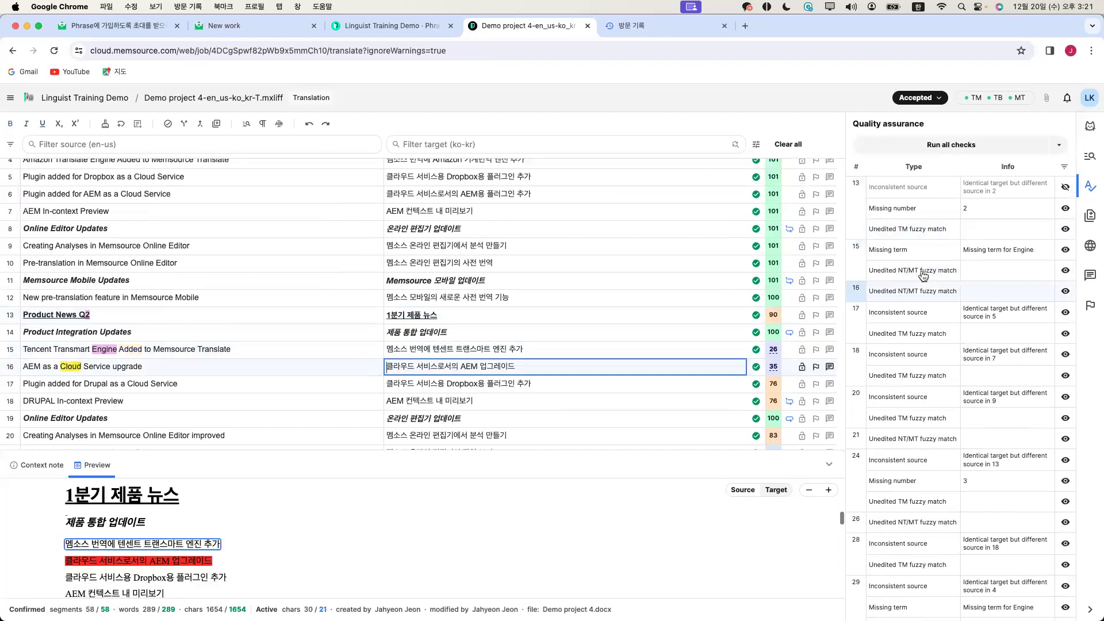
{"action": "left_click", "coordinate": [918, 231]}
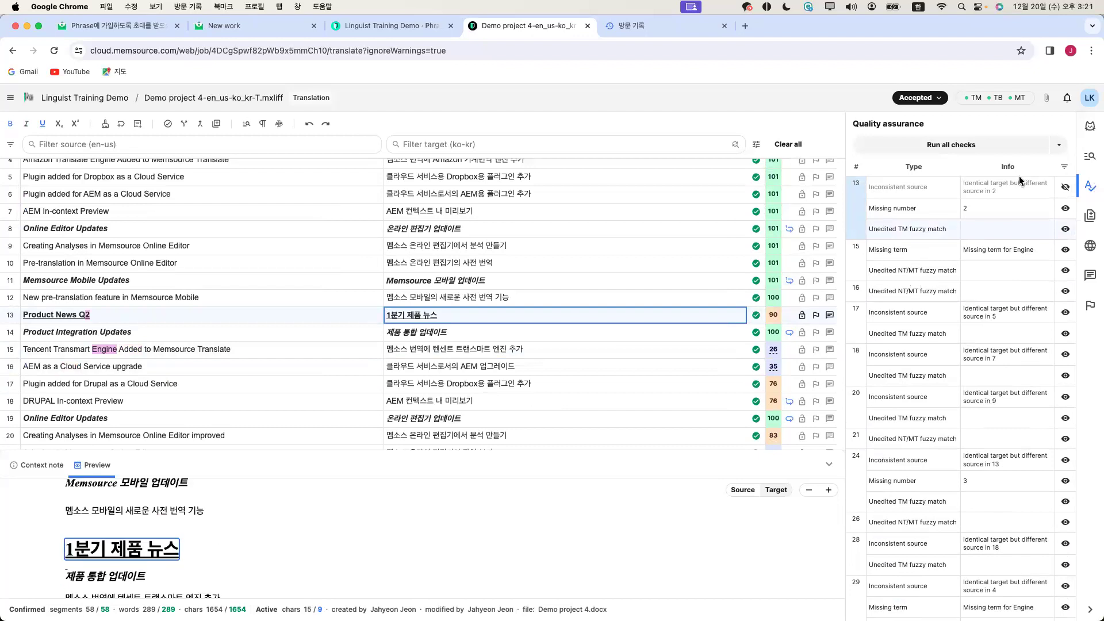
{"action": "left_click", "coordinate": [932, 292]}
{"action": "left_click", "coordinate": [932, 272]}
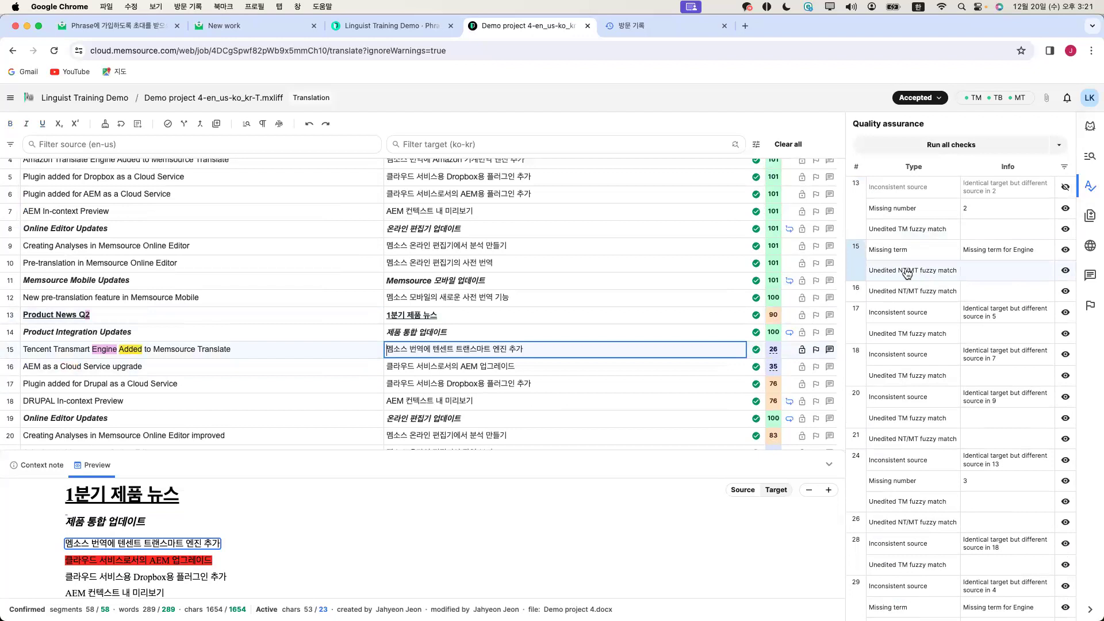
{"action": "scroll", "coordinate": [736, 271], "scroll_direction": "up", "scroll_amount": 2}
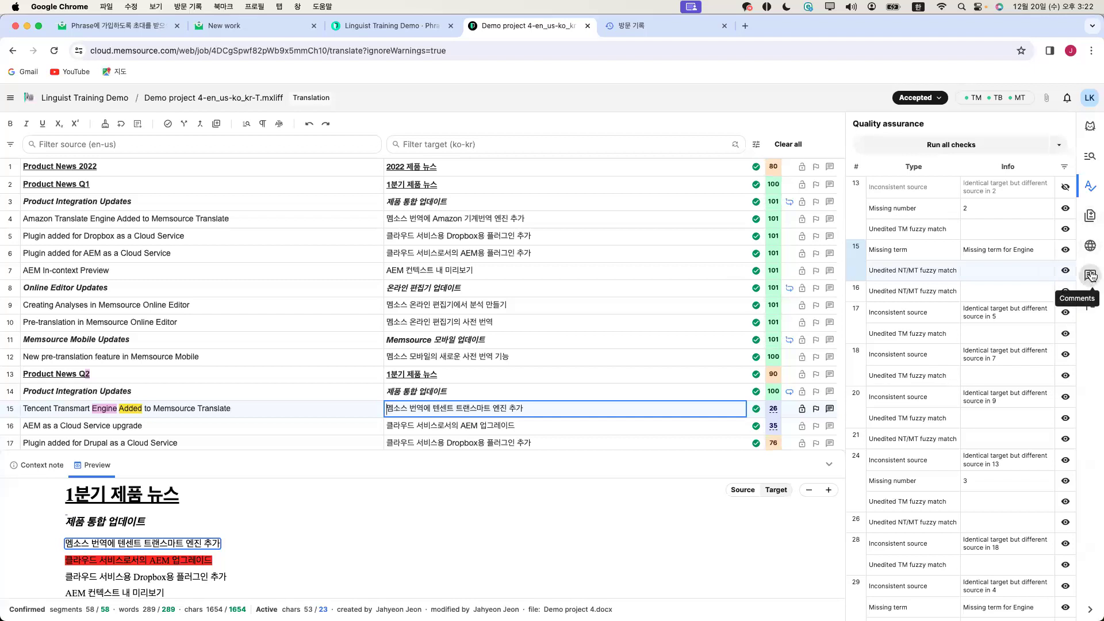
Post the comment '확인부탁 드립니다.' on segment 3
{"action": "left_click", "coordinate": [1090, 276]}
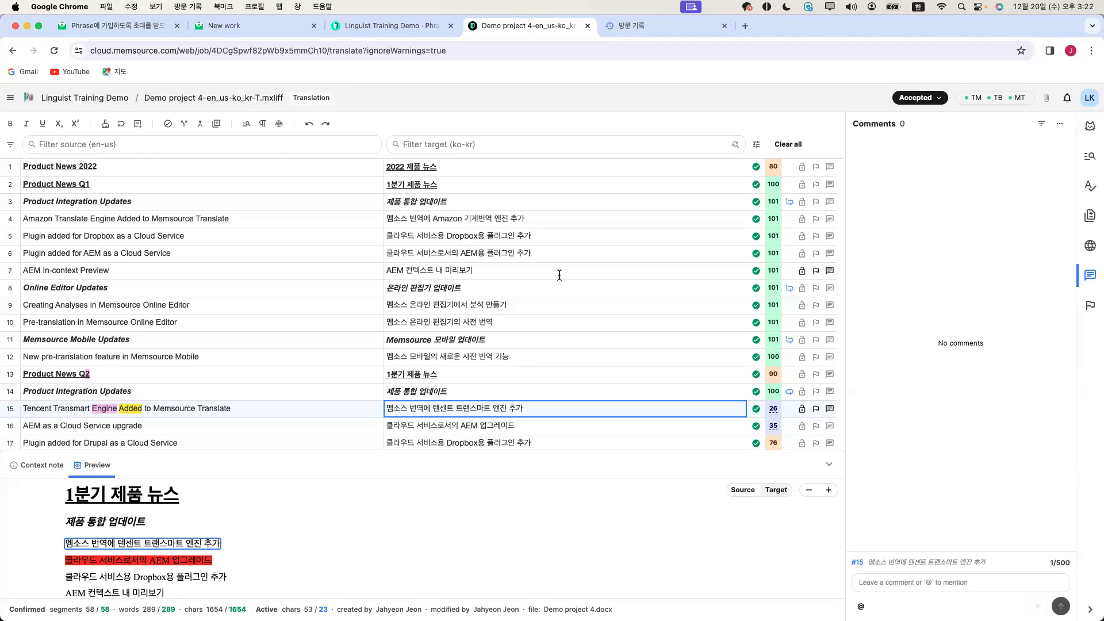
{"action": "left_click", "coordinate": [495, 216]}
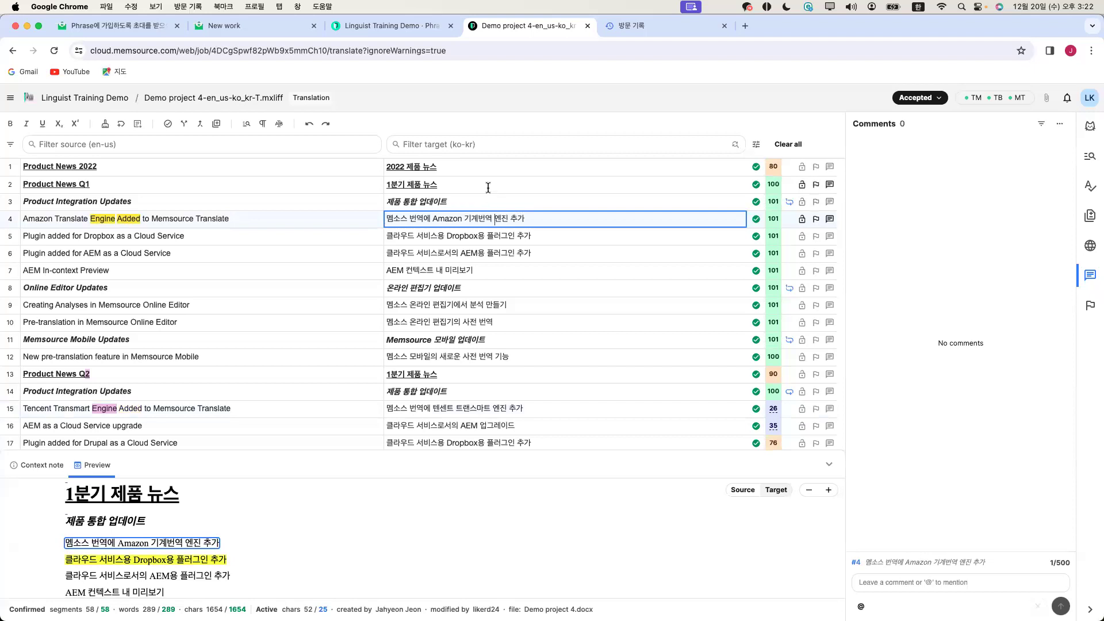
{"action": "left_click", "coordinate": [498, 205]}
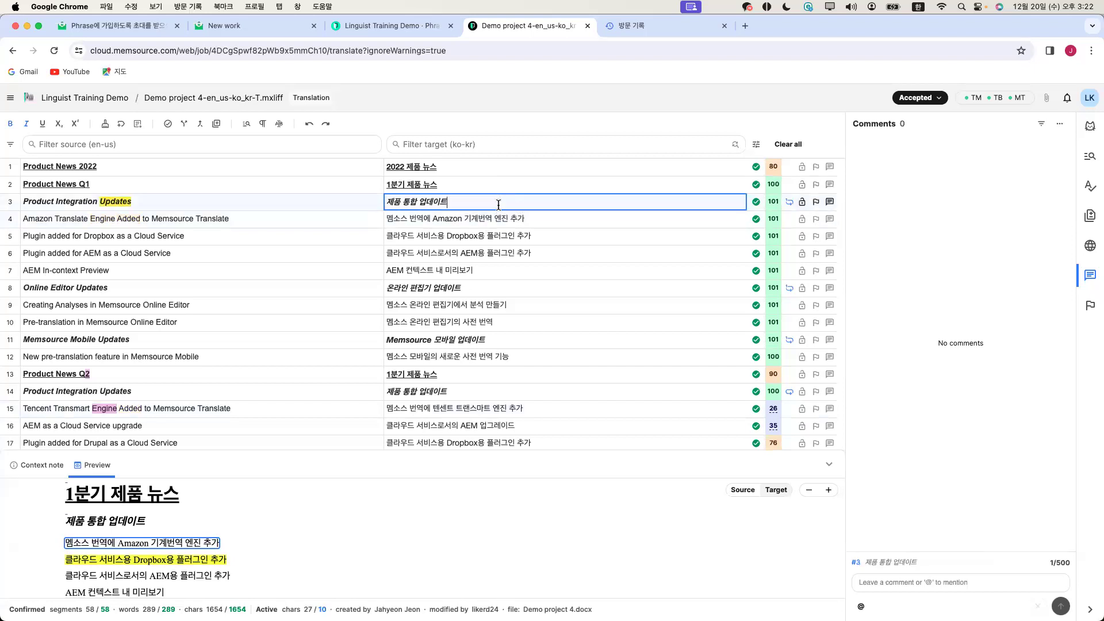
{"action": "left_click", "coordinate": [902, 581]}
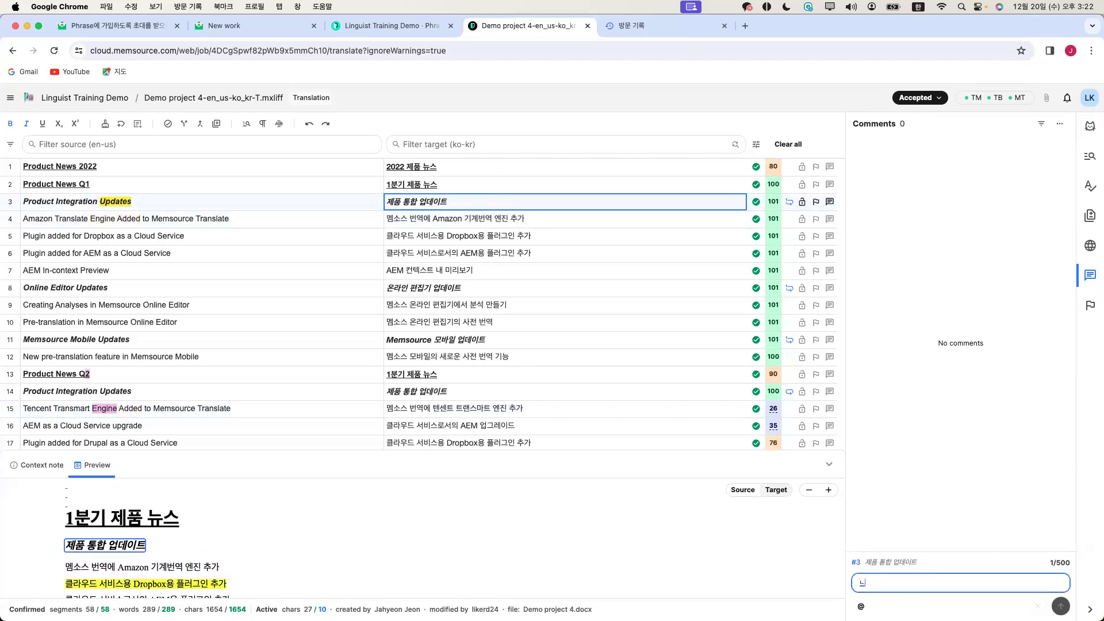
{"action": "type", "text": "확인필"}
{"action": "key", "text": "BackSpace"}
{"action": "key", "text": "BackSpace"}
{"action": "key", "text": "BackSpace"}
{"action": "type", "text": "부탁 드립니다."}
{"action": "left_click", "coordinate": [1061, 606]}
Begin a mention comment on segment 4 by entering @
{"action": "left_click", "coordinate": [541, 220]}
{"action": "left_click", "coordinate": [927, 583]}
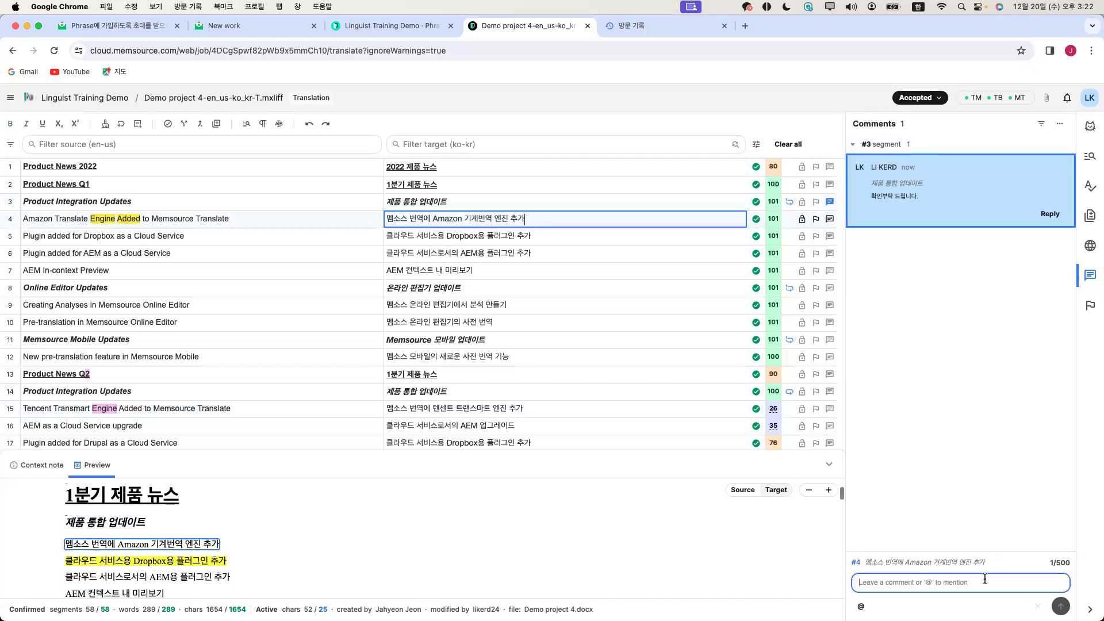
{"action": "type", "text": "@"}
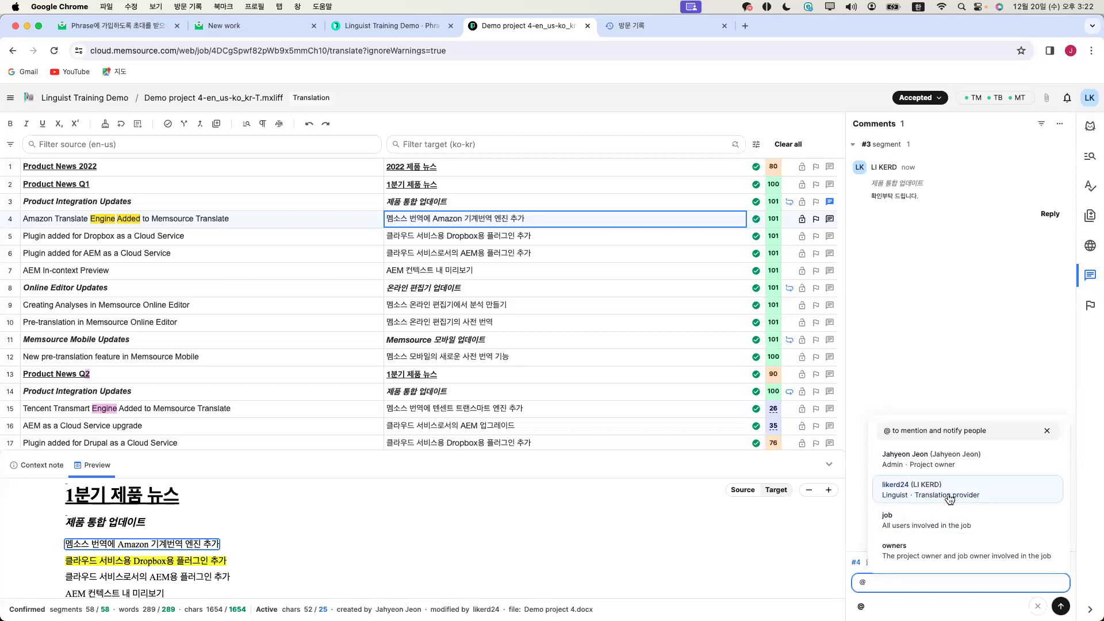
Post a comment on segment 4 mentioning the project owner that reads '번역 수정 부탁드립니다.'
{"action": "left_click", "coordinate": [960, 465]}
{"action": "type", "text": "ㄴ번"}
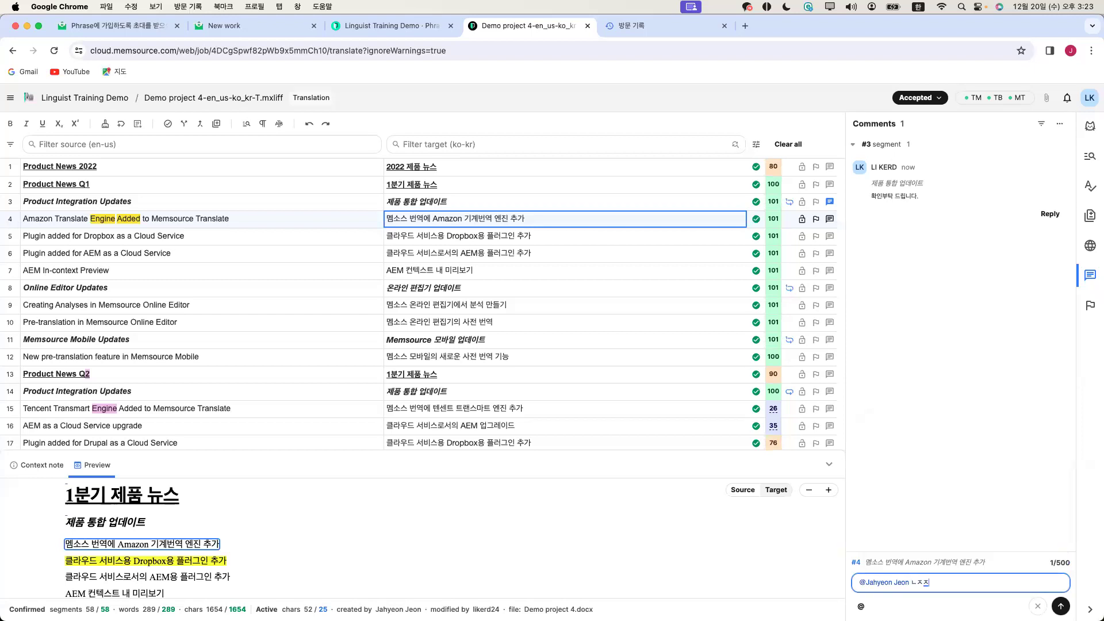
{"action": "type", "text": "역 수정 부탁드리빈다."}
{"action": "key", "text": "BackSpace"}
{"action": "key", "text": "BackSpace"}
{"action": "key", "text": "BackSpace"}
{"action": "type", "text": "립니다."}
{"action": "left_click", "coordinate": [1061, 606]}
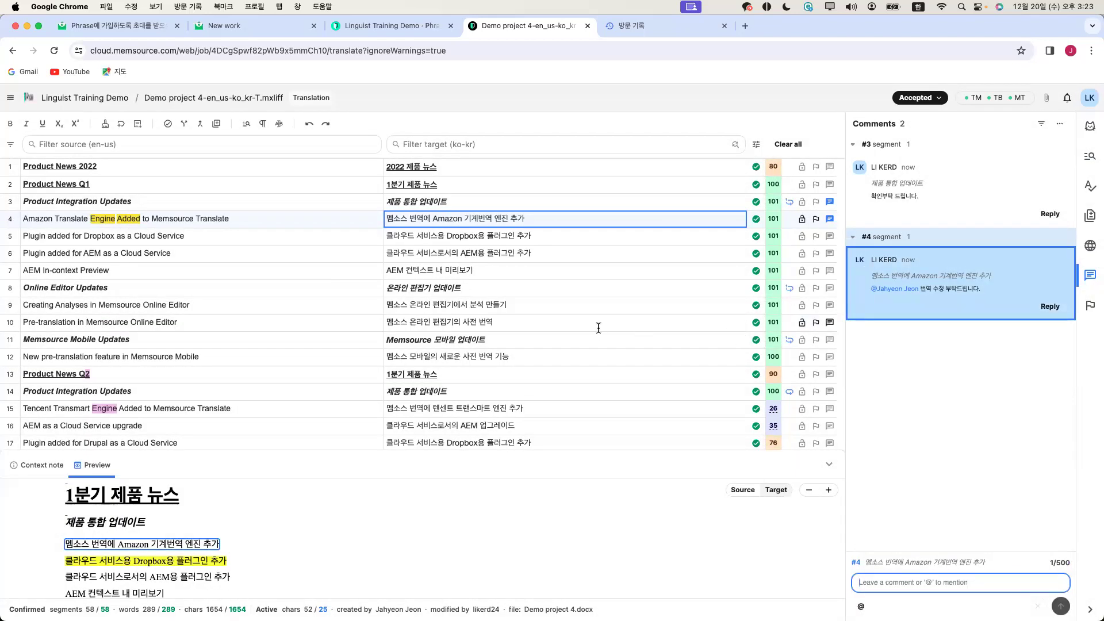
{"action": "scroll", "coordinate": [598, 323], "scroll_direction": "down", "scroll_amount": 1}
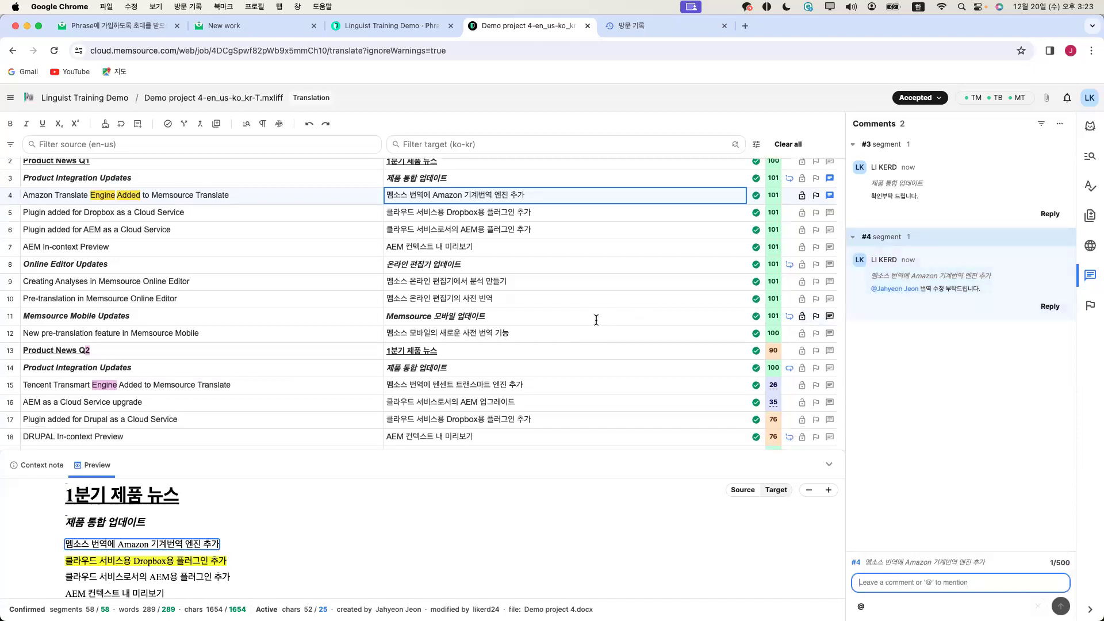
{"action": "scroll", "coordinate": [579, 316], "scroll_direction": "down", "scroll_amount": 7}
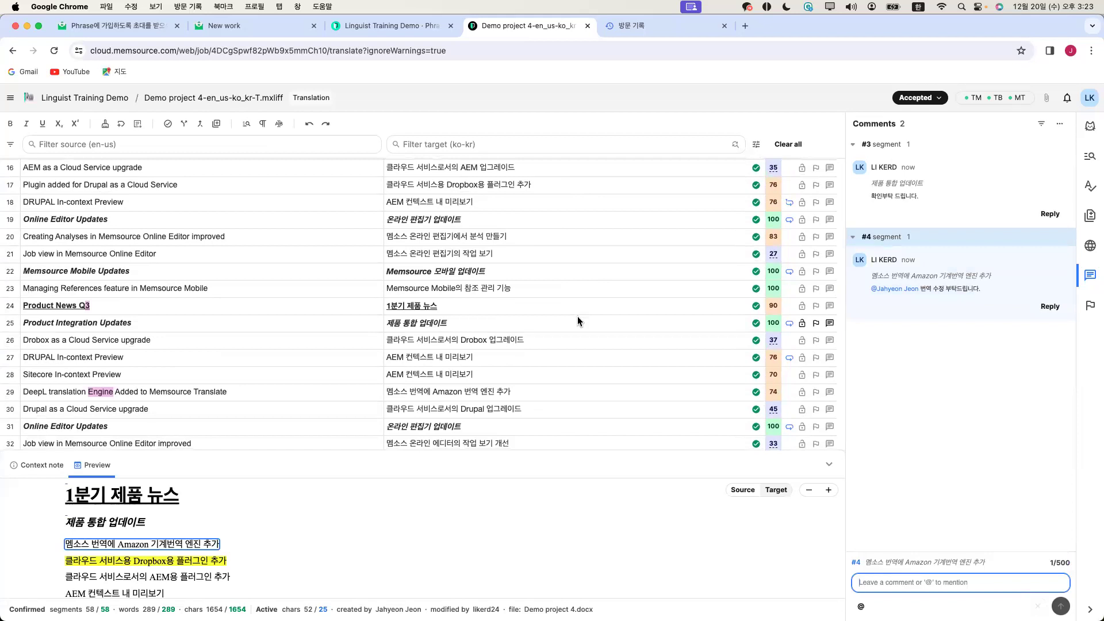
{"action": "scroll", "coordinate": [577, 321], "scroll_direction": "up", "scroll_amount": 8}
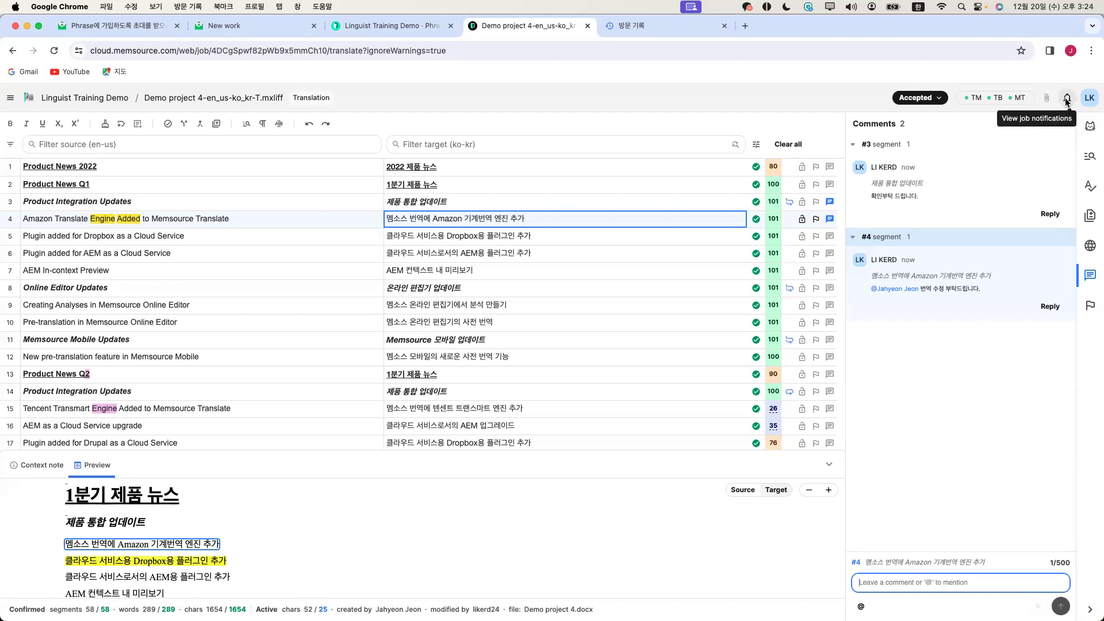
Glance at the job notifications, then select segment 6 for commenting
{"action": "left_click", "coordinate": [1066, 100]}
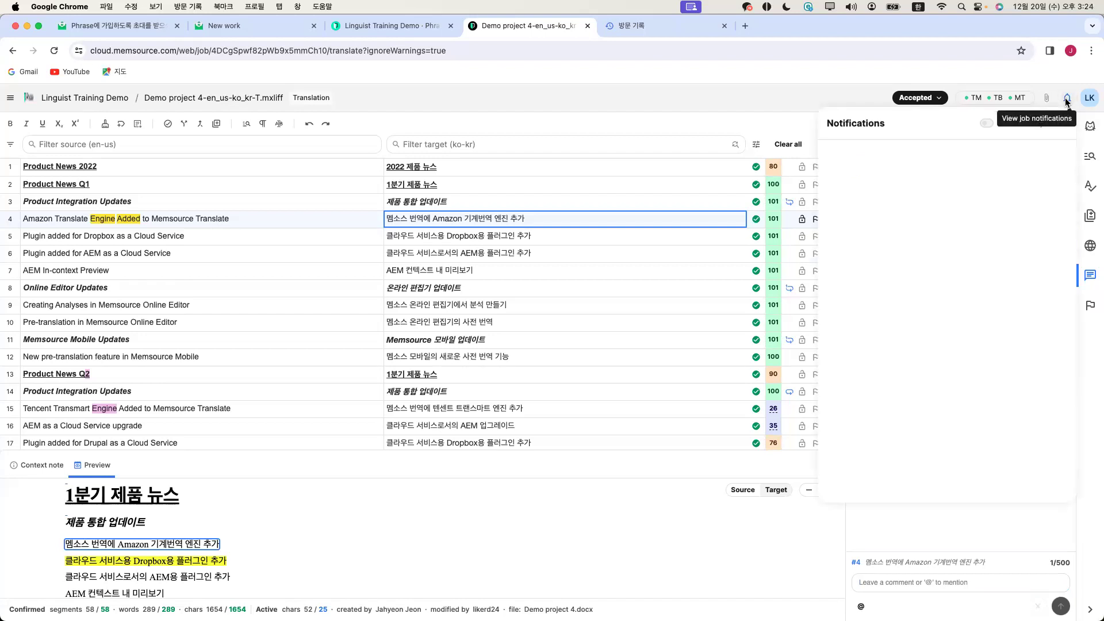
{"action": "left_click", "coordinate": [1065, 103]}
{"action": "left_click", "coordinate": [595, 241]}
{"action": "left_click", "coordinate": [592, 255]}
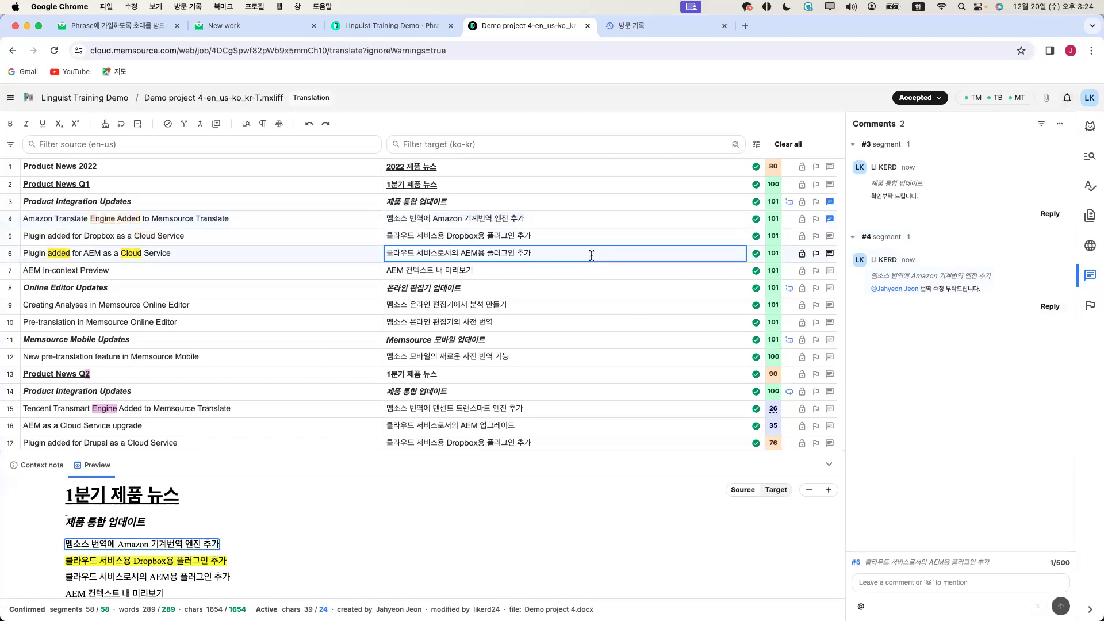
Post a comment on segment 6 that mentions the linguist and reads 'test'
{"action": "left_click", "coordinate": [925, 580]}
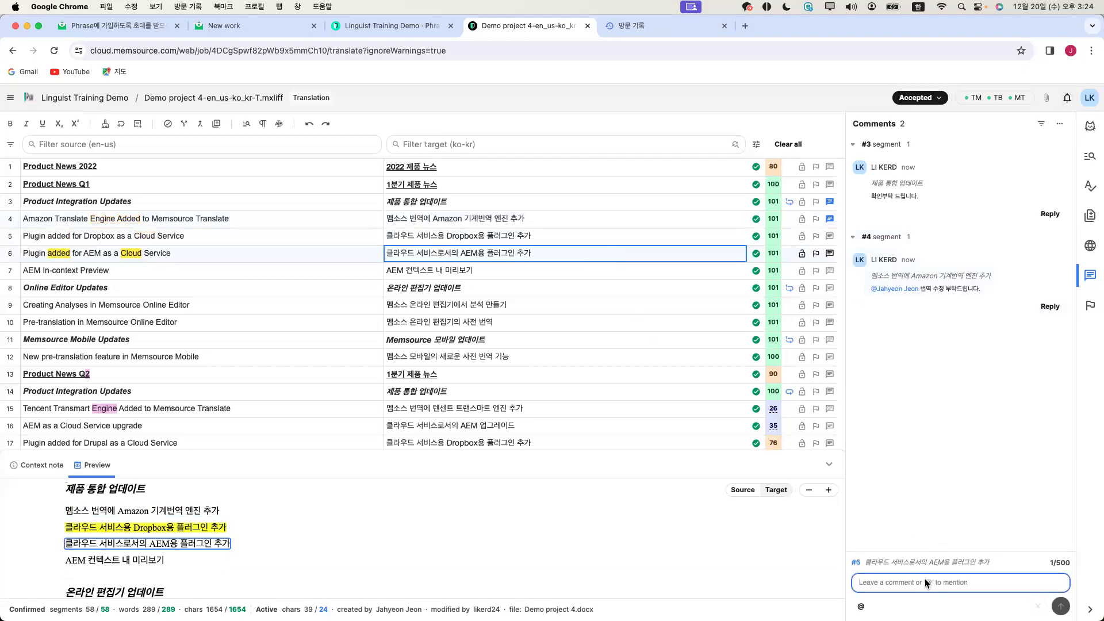
{"action": "type", "text": "@"}
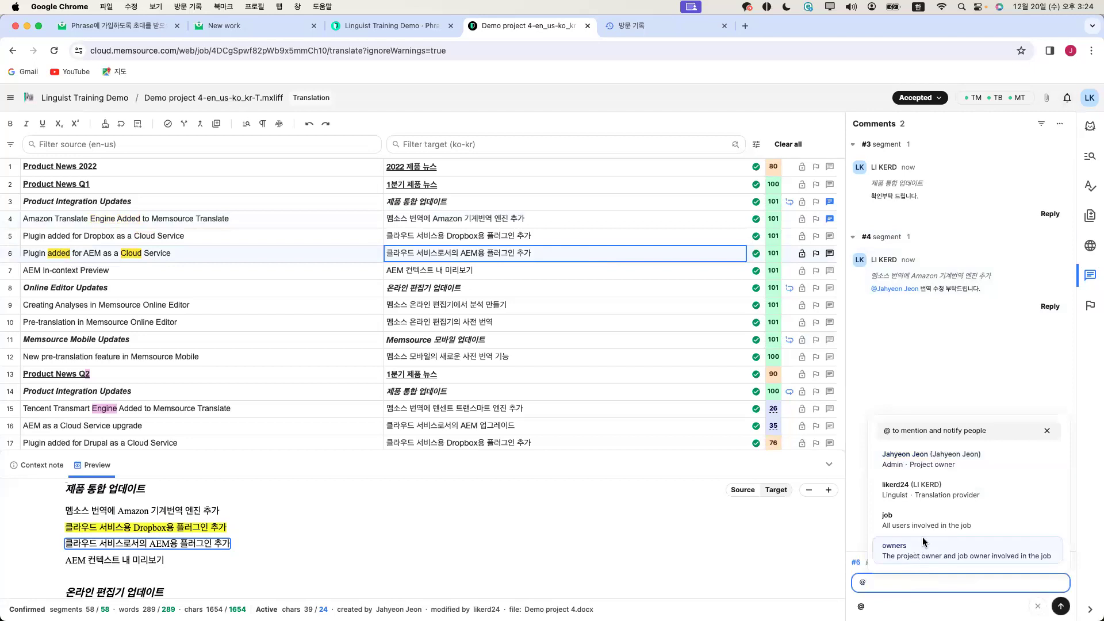
{"action": "left_click", "coordinate": [936, 498]}
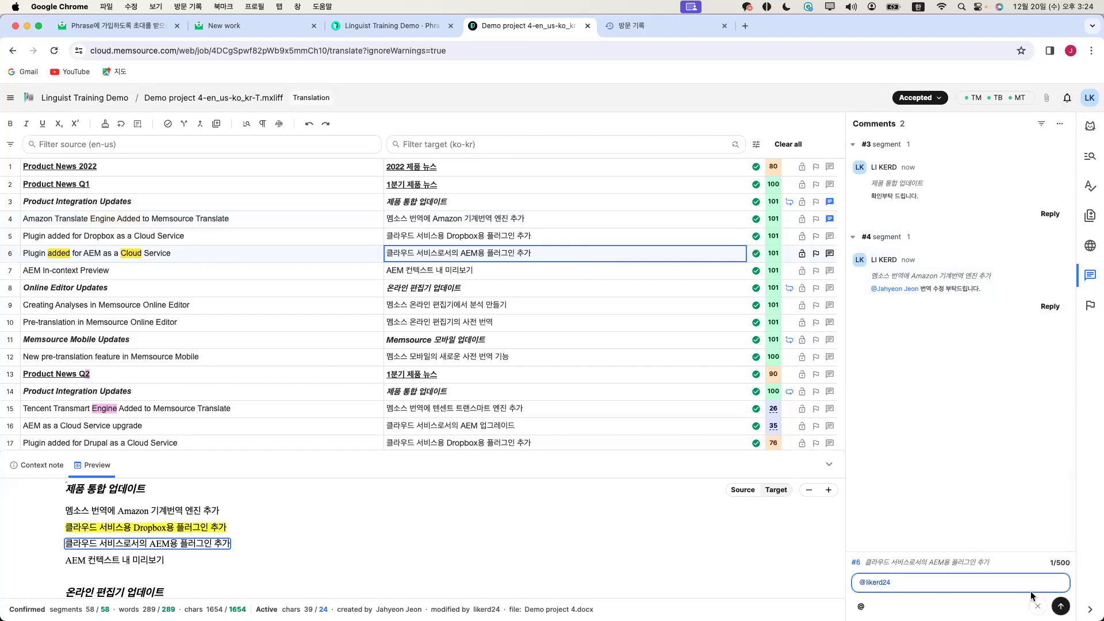
{"action": "type", "text": "ㅅ"}
{"action": "key", "text": "ctrl+space"}
{"action": "type", "text": "tes"}
{"action": "key", "text": "Return"}
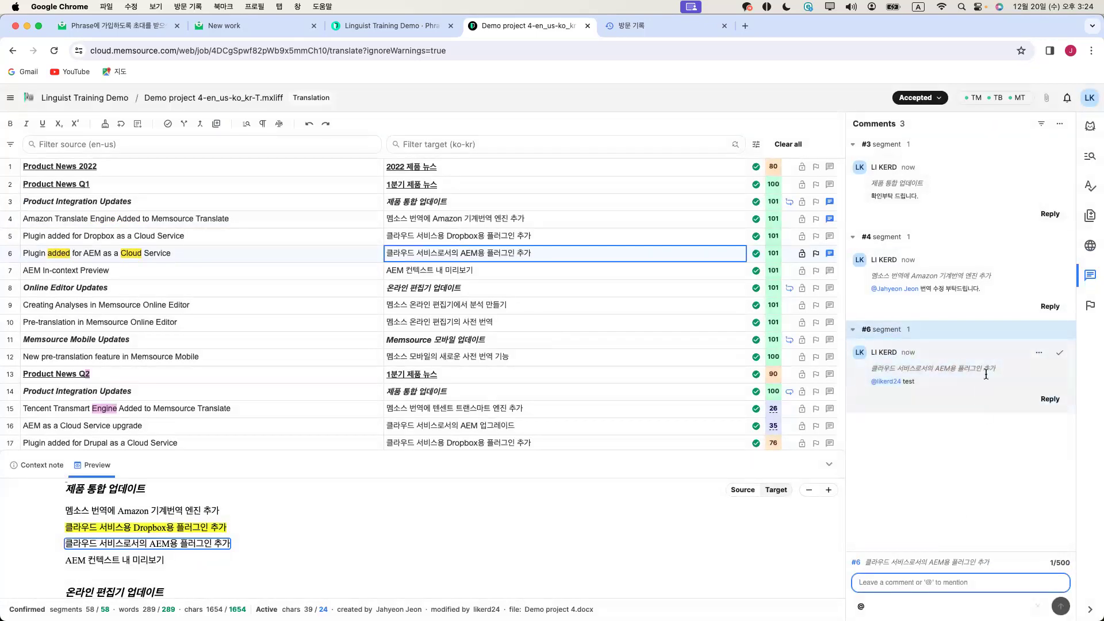
Check the notifications and follow the mention notification to its comment
{"action": "left_click", "coordinate": [984, 440]}
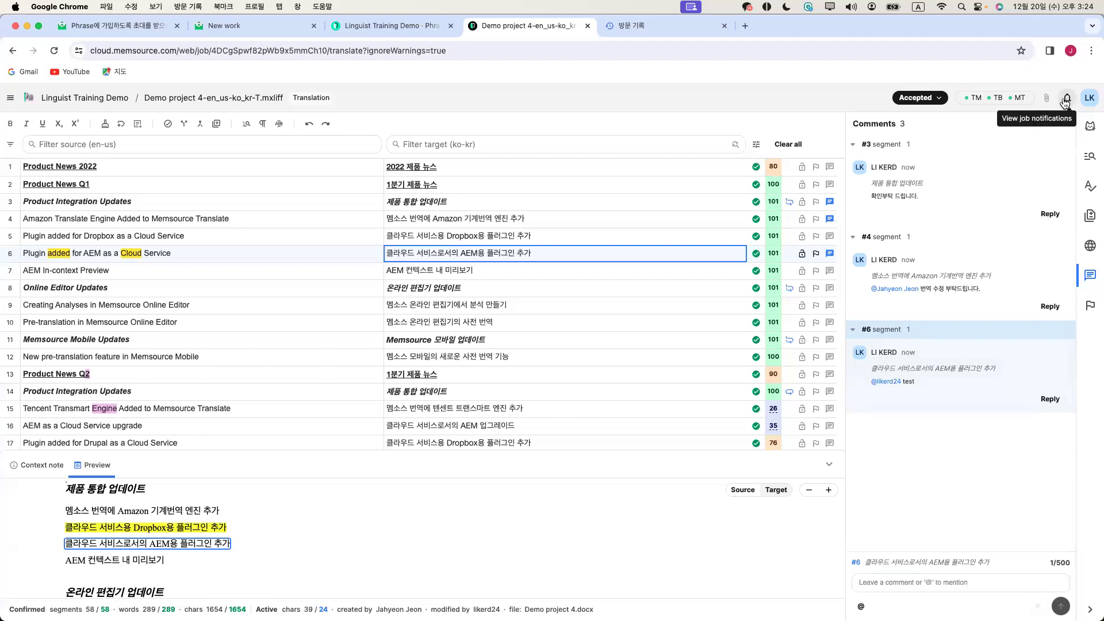
{"action": "left_click", "coordinate": [1067, 102]}
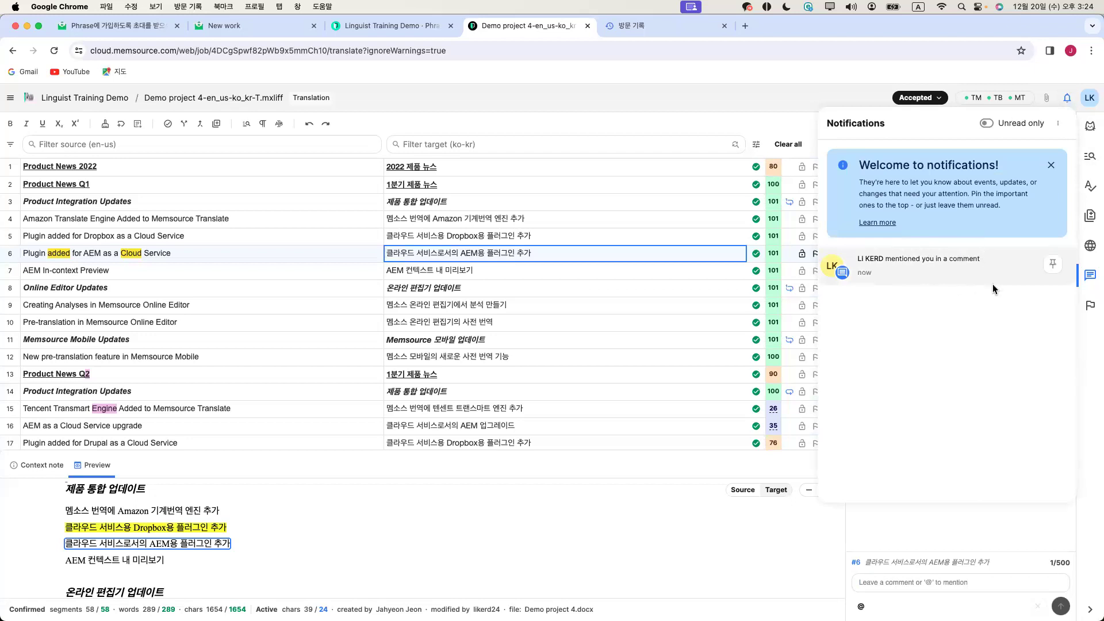
{"action": "left_click", "coordinate": [963, 272]}
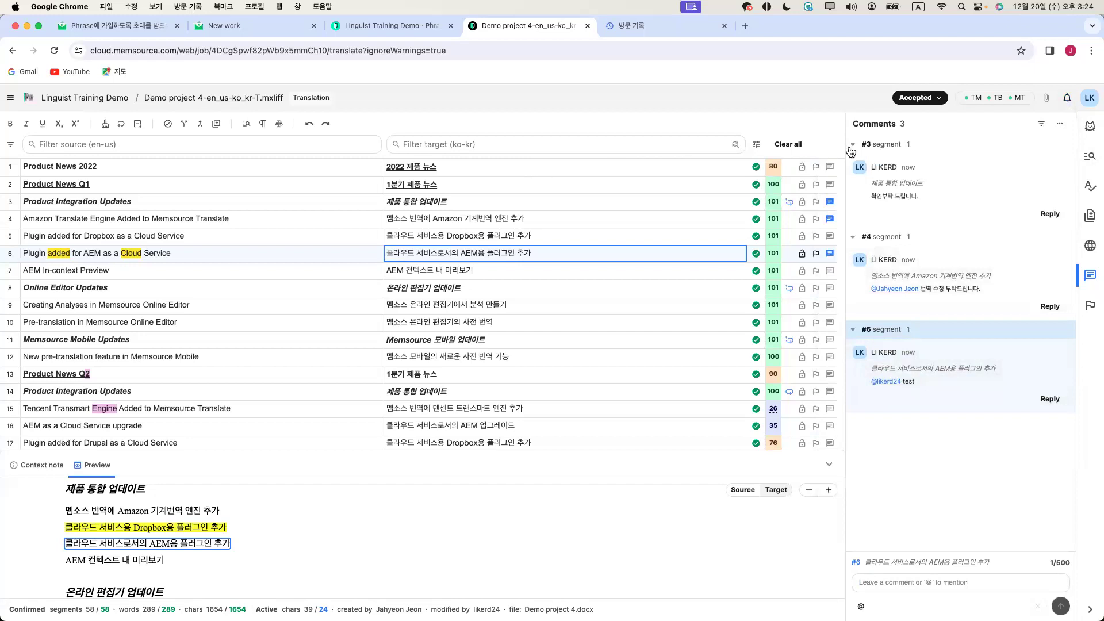
Change the job status from Accepted to Completed and confirm Complete job
{"action": "left_click", "coordinate": [931, 98]}
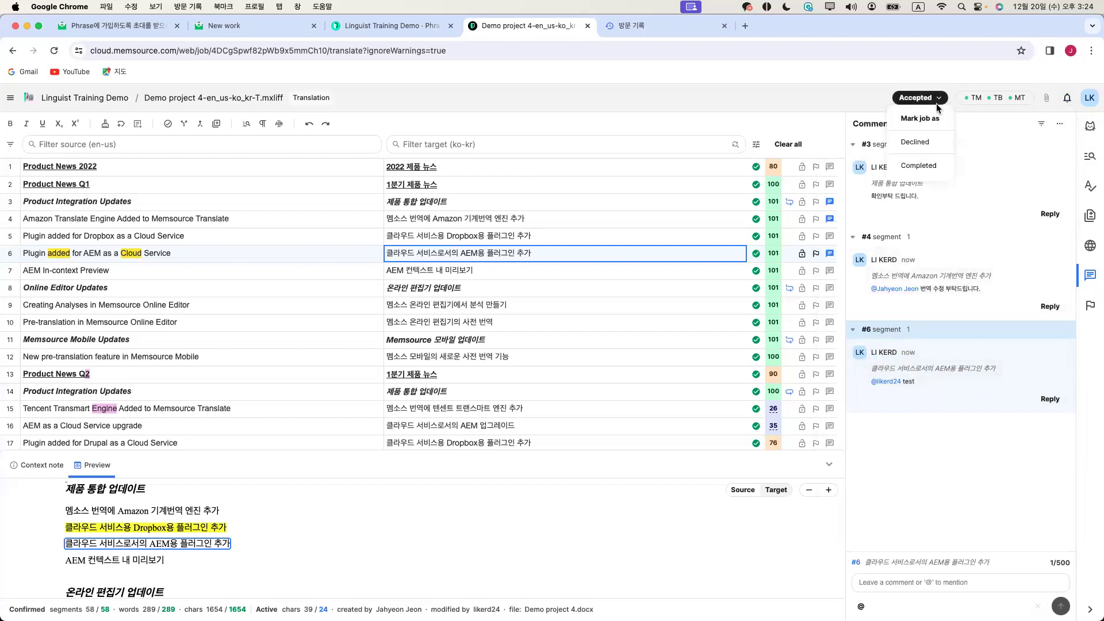
{"action": "left_click", "coordinate": [914, 166]}
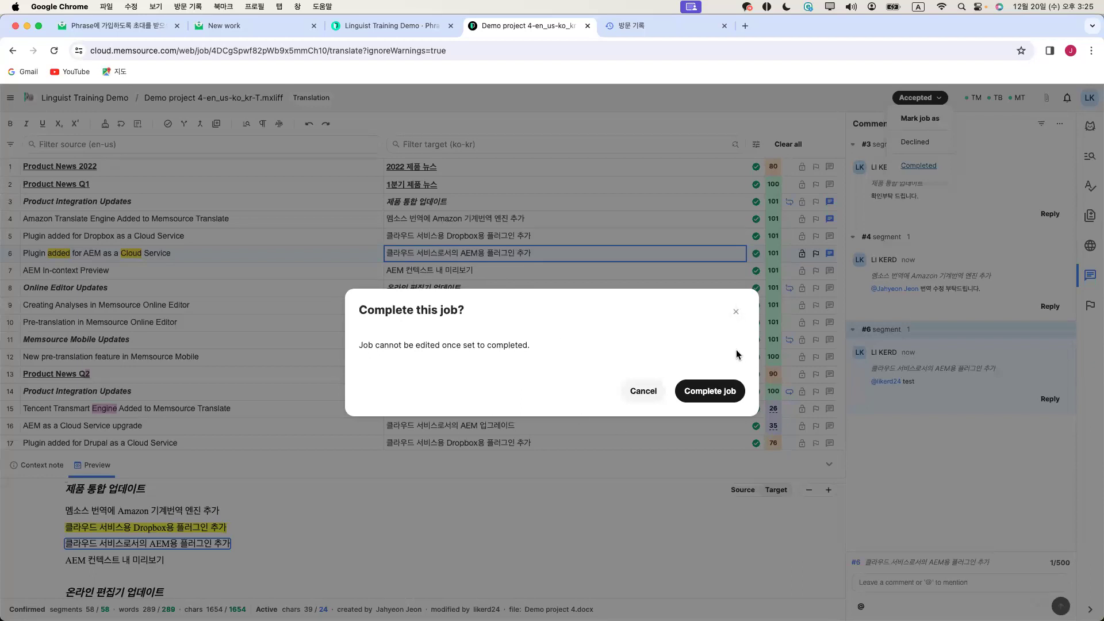
{"action": "left_click", "coordinate": [730, 393]}
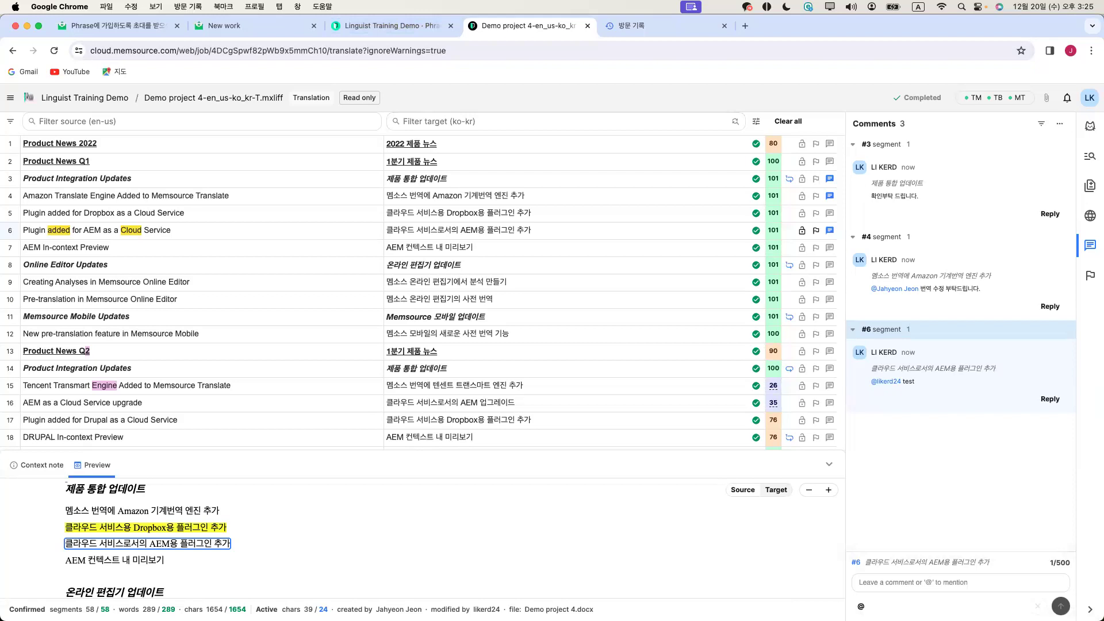
{"action": "left_click_drag", "start_coordinate": [787, 25], "coordinate": [786, 261]}
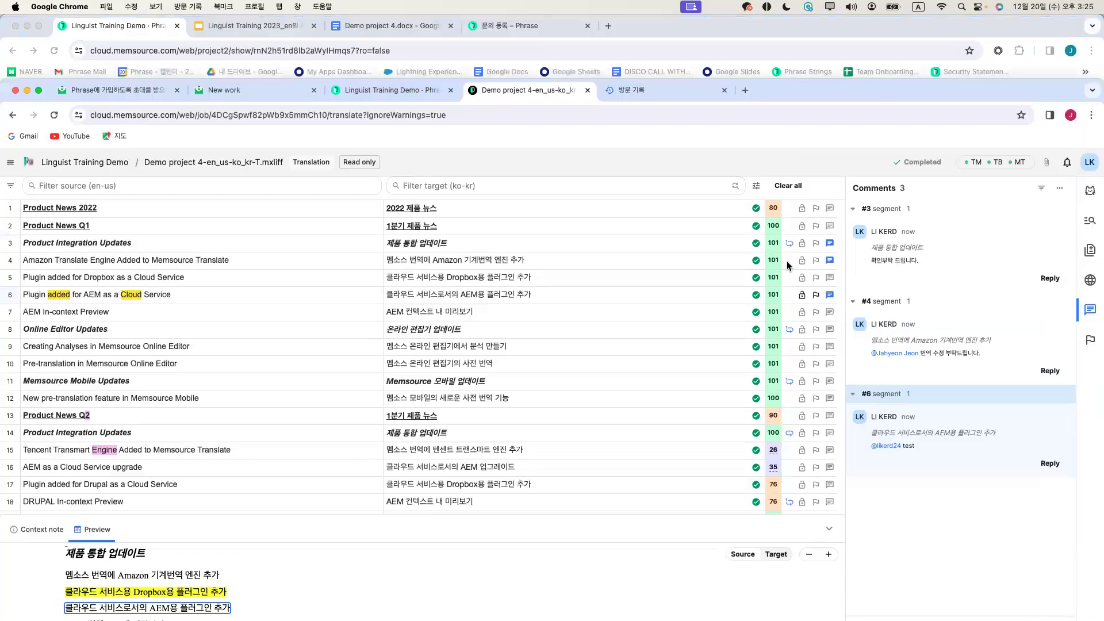
Add the presenter's e-mail address to slide 1's date/name line in Google Slides, then show the desktop
{"action": "left_click", "coordinate": [352, 56]}
{"action": "left_click", "coordinate": [253, 26]}
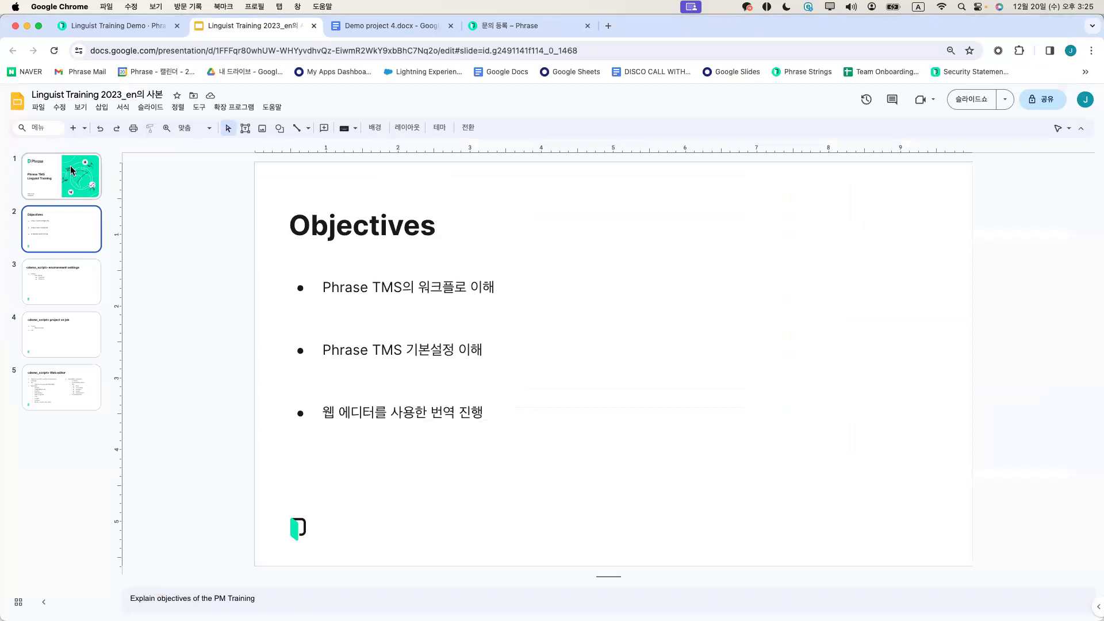
{"action": "left_click", "coordinate": [364, 542]}
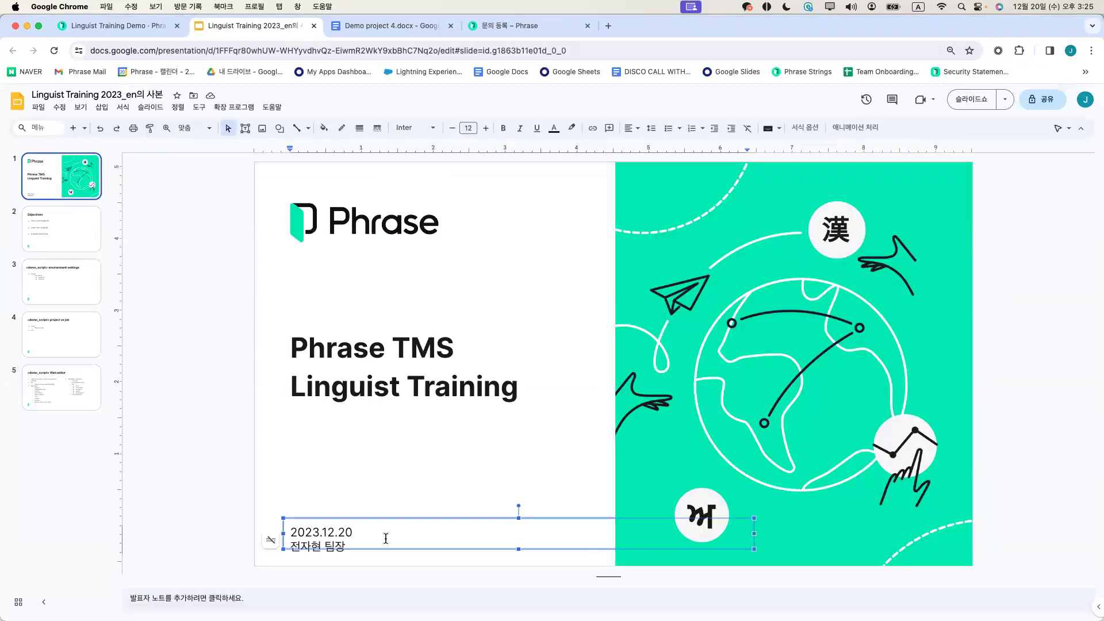
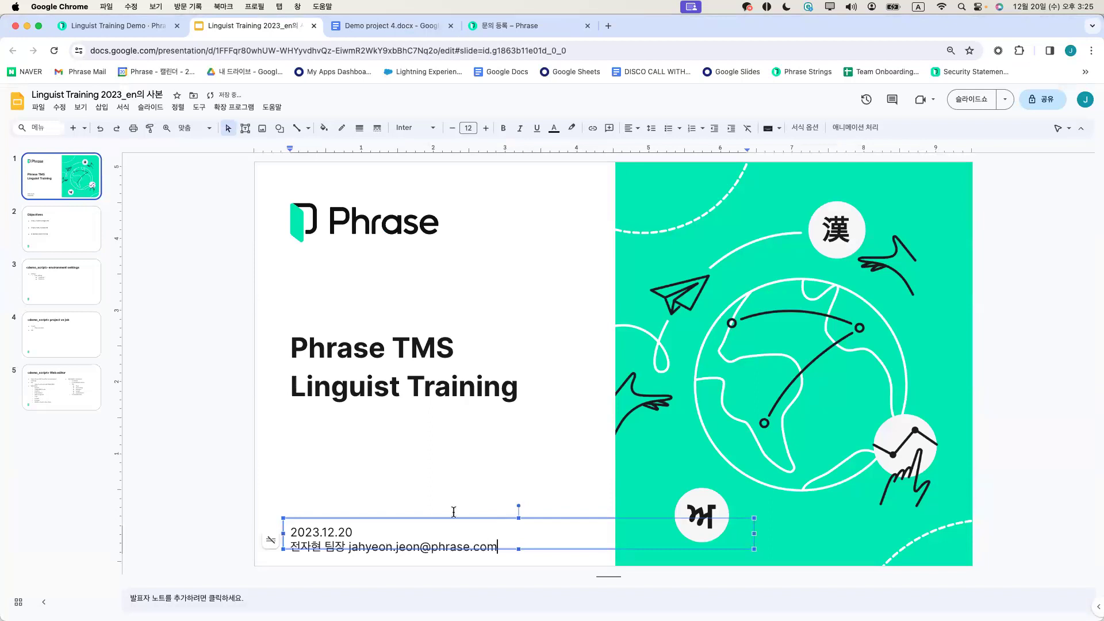
{"action": "left_click", "coordinate": [448, 436]}
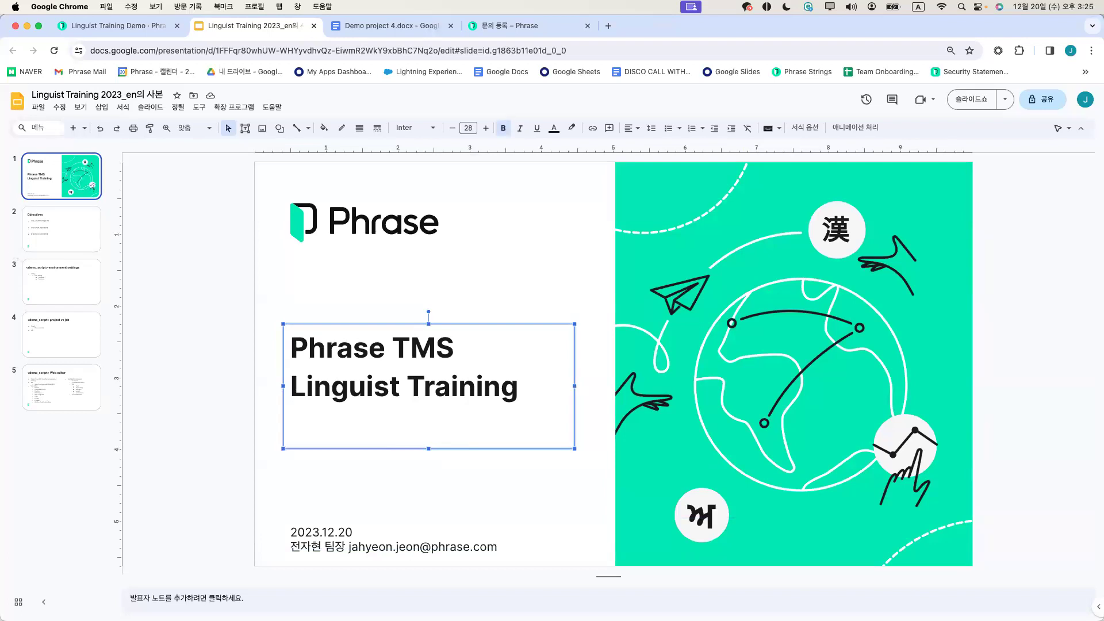
{"action": "key", "text": "F11"}
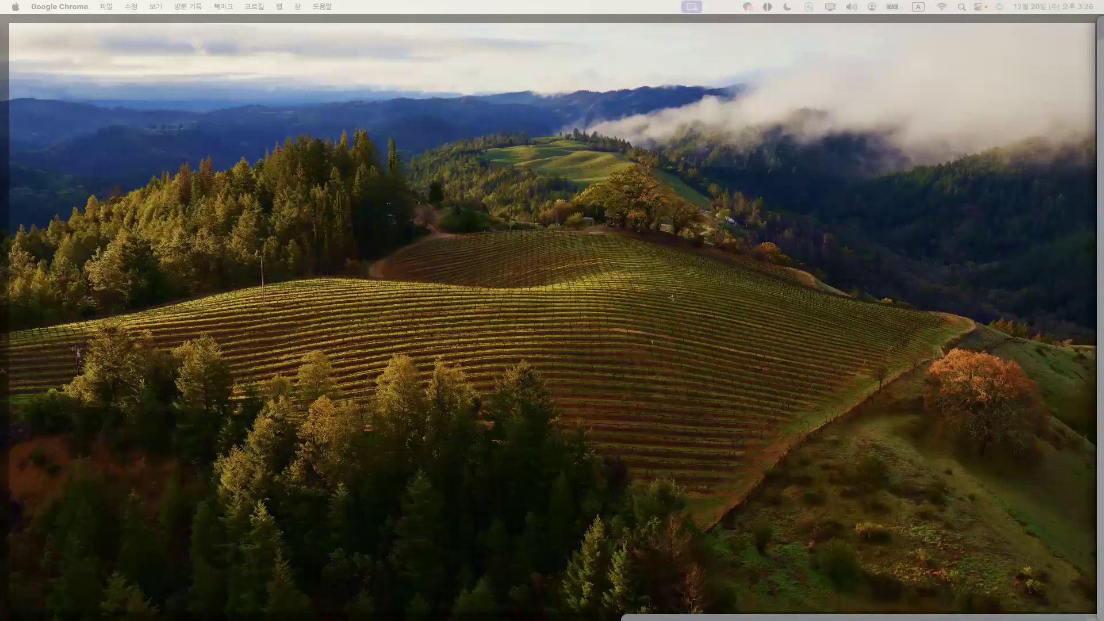
{"action": "key", "text": "F11"}
{"action": "key", "text": "F11"}
{"action": "key", "text": "F11"}
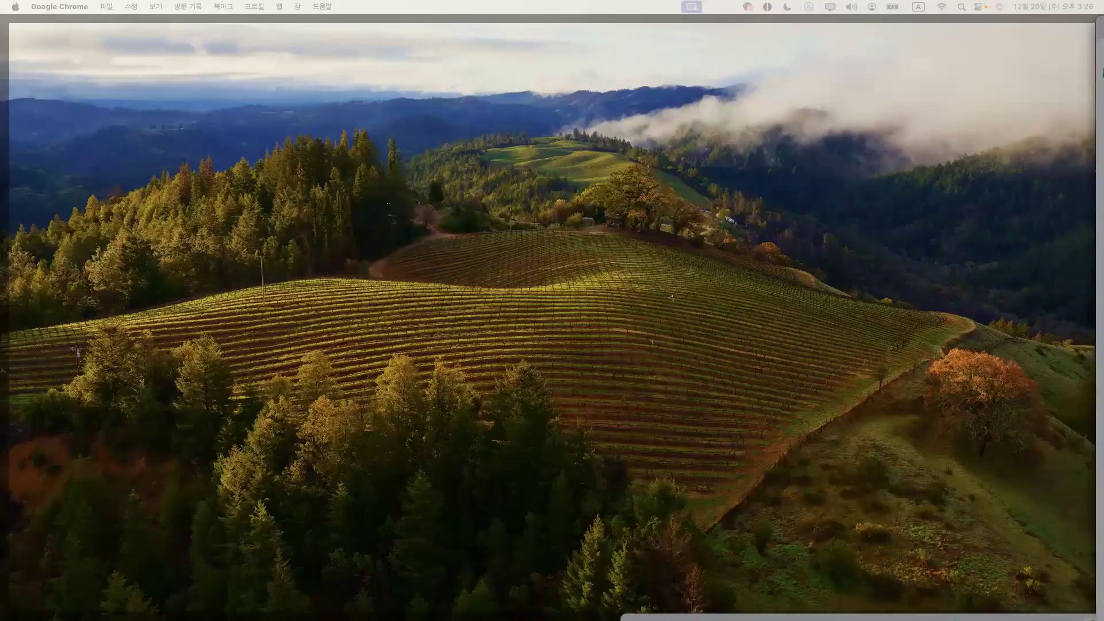